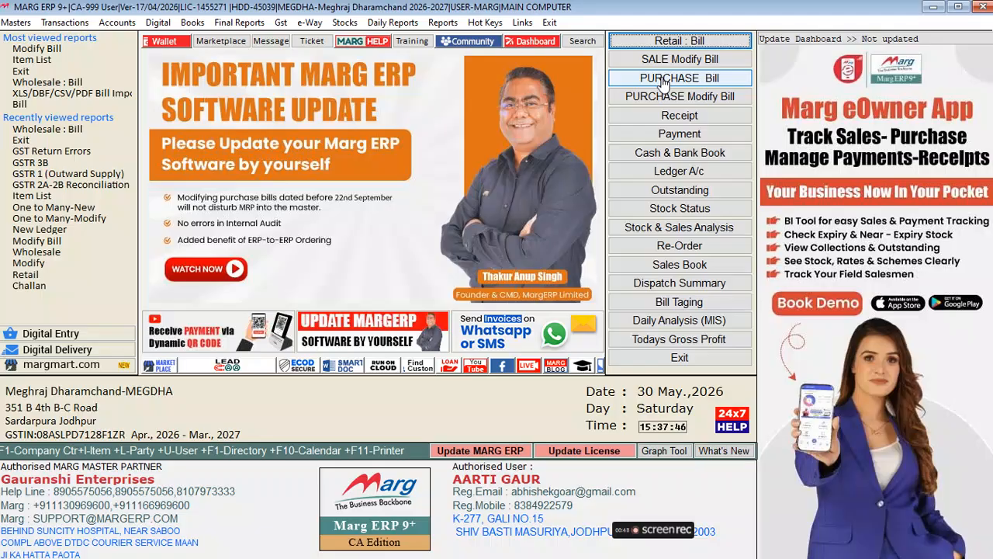
pyautogui.click(663, 81)
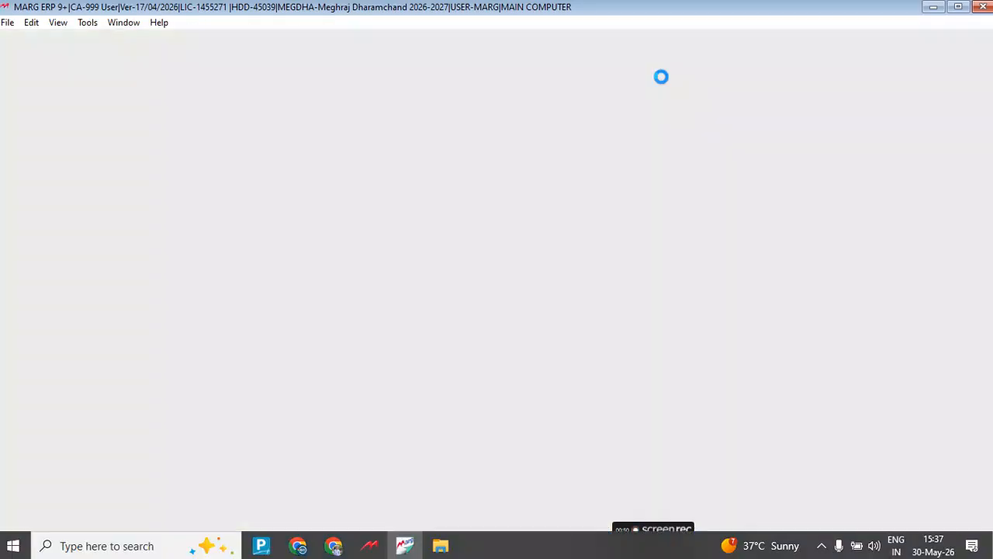
pyautogui.press('Escape')
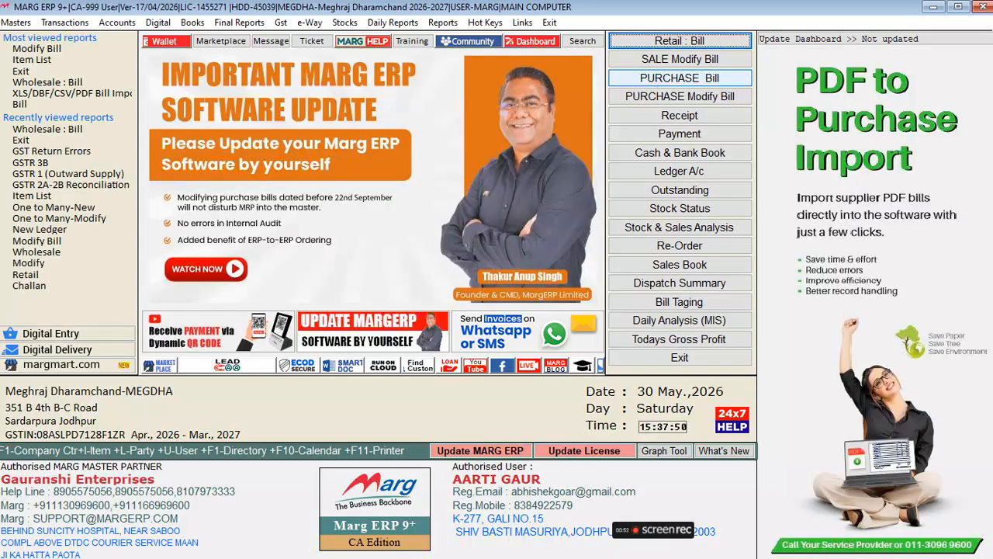
pyautogui.hotkey('alt', 't')
pyautogui.press('Down')
pyautogui.press('Right')
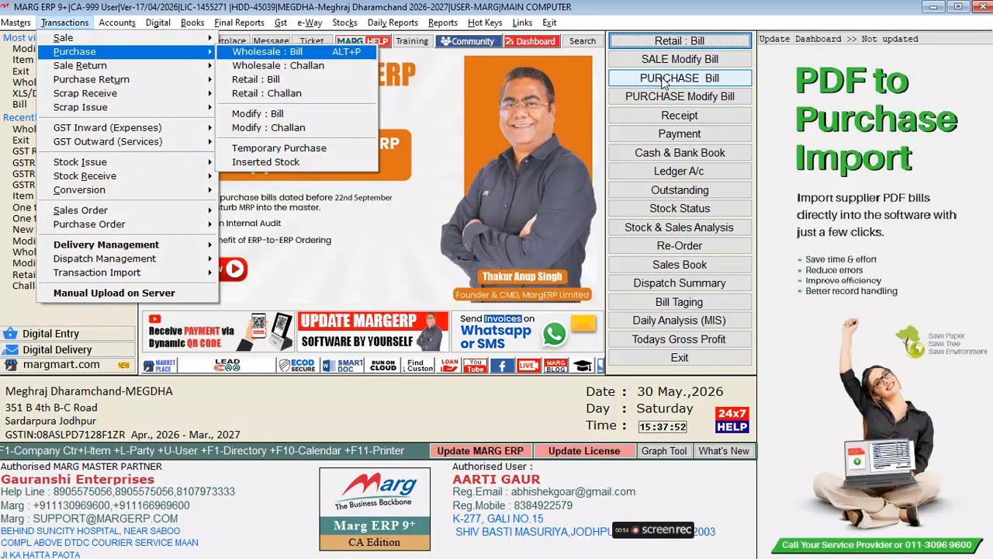
pyautogui.press('Return')
pyautogui.press('Escape')
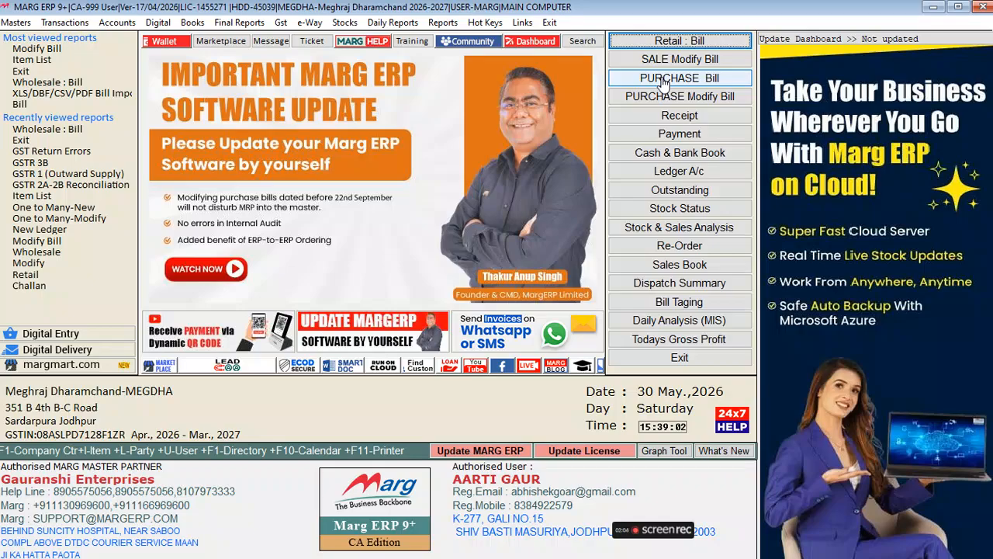
# Open a new purchase bill, accept the date and browse the party ledger list.
pyautogui.click(664, 80)
pyautogui.press('Escape')
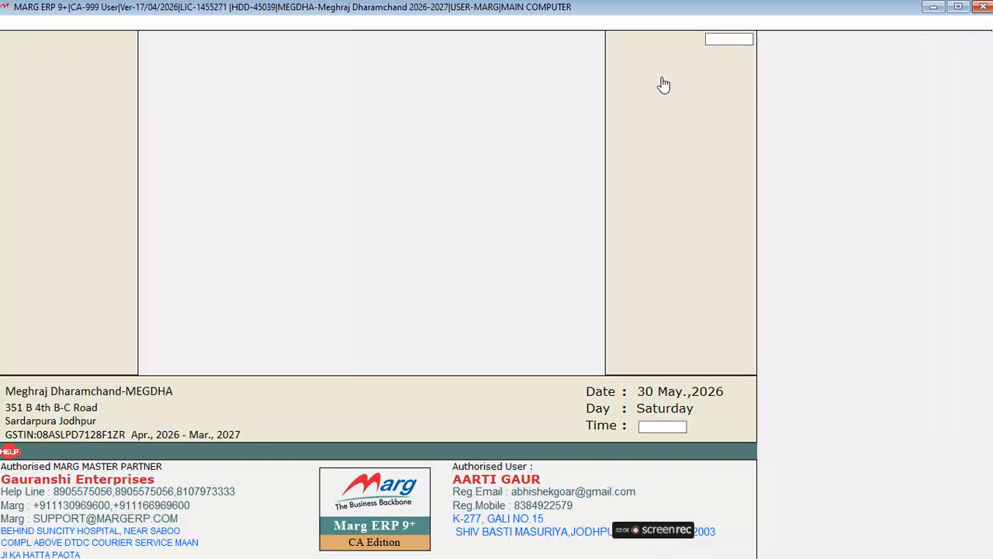
pyautogui.click(663, 81)
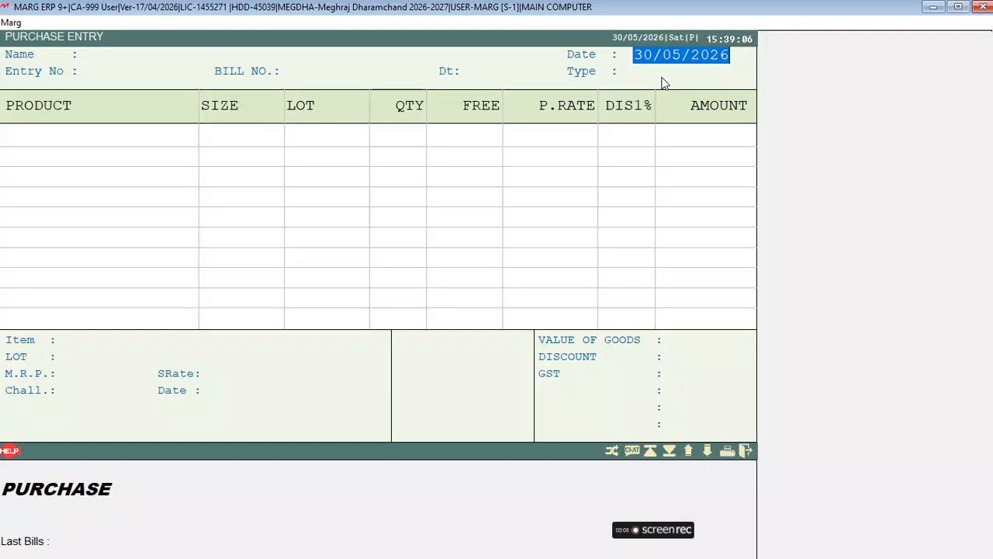
pyautogui.press('Return')
pyautogui.press('Down')
pyautogui.press('Up')
pyautogui.press('Up')
pyautogui.press('Up')
pyautogui.press('Up')
pyautogui.press('Up')
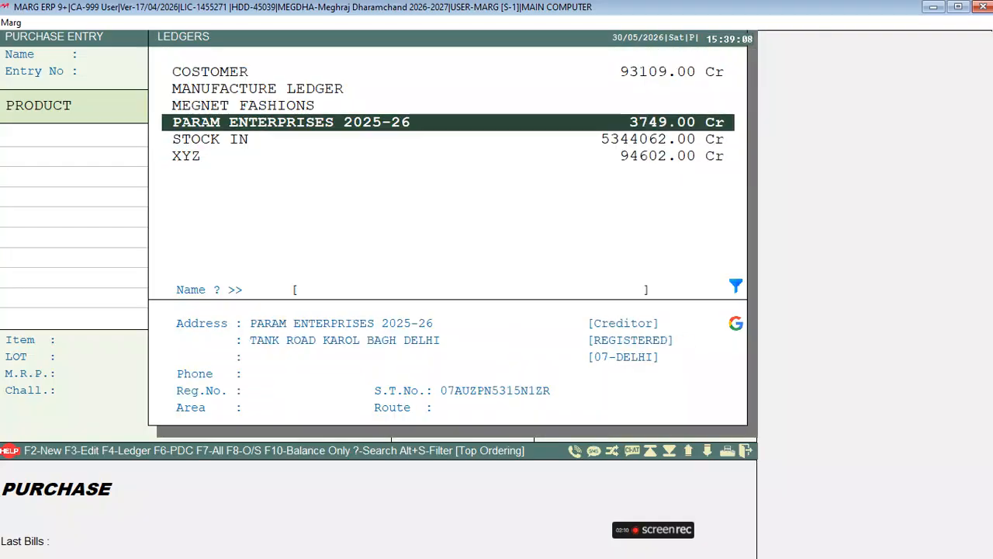
pyautogui.press('Up')
pyautogui.press('Up')
pyautogui.press('Down')
pyautogui.press('Down')
pyautogui.press('Down')
pyautogui.press('Down')
pyautogui.press('Down')
pyautogui.press('Down')
pyautogui.press('Down')
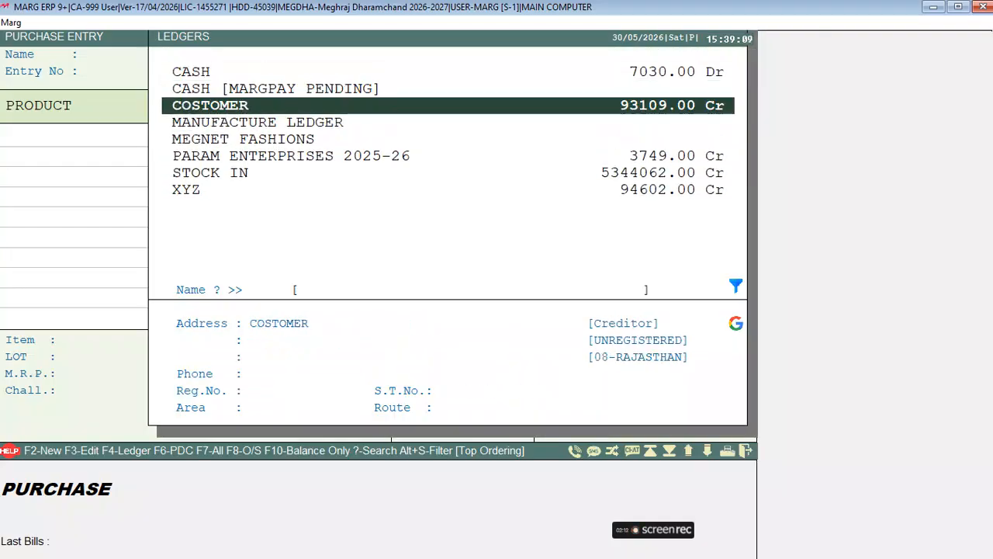
pyautogui.press('Up')
pyautogui.press('Up')
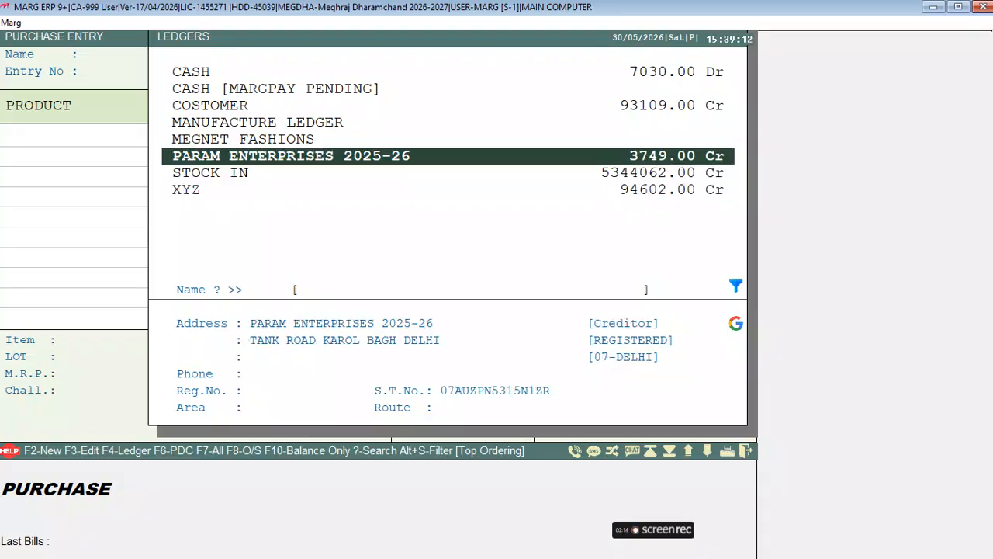
pyautogui.press('Down')
pyautogui.press('Up')
pyautogui.press('Up')
# Create a Sundry Creditors (Suppliers) ledger named KAMAL TRADERS with station DELHI.
pyautogui.press('F2')
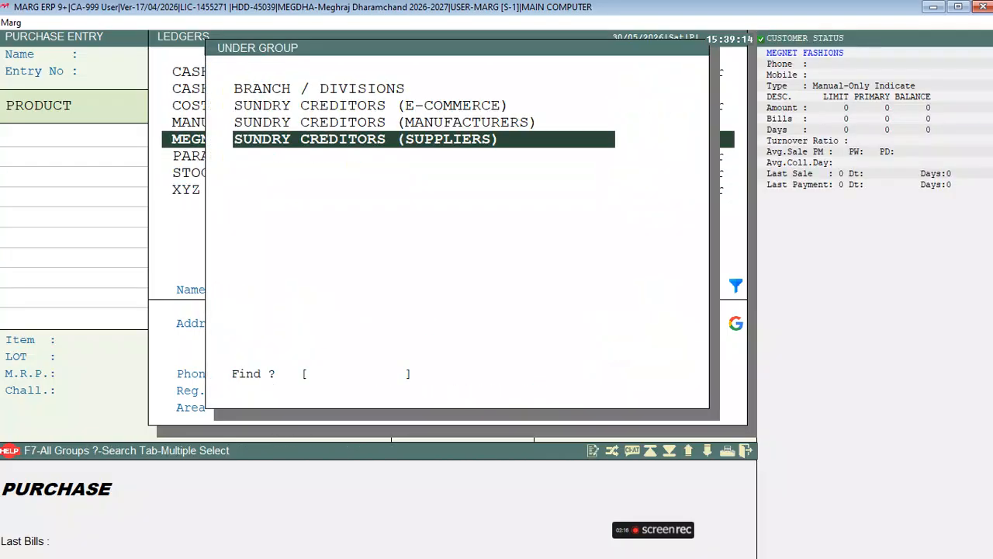
pyautogui.press('Return')
pyautogui.write('KAMA')
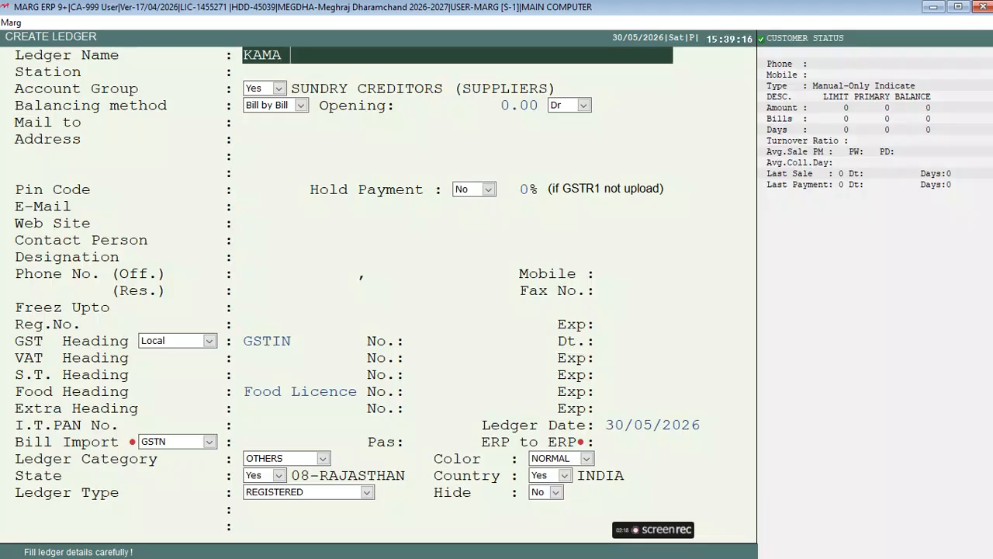
pyautogui.write('L TRA')
pyautogui.write('SERS')
pyautogui.press('BackSpace')
pyautogui.press('BackSpace')
pyautogui.press('BackSpace')
pyautogui.press('BackSpace')
pyautogui.write('DERS')
pyautogui.press('Return')
pyautogui.write('DELHI')
pyautogui.press('Return')
# Accept the account group and keep the balancing method as Bill by Bill.
pyautogui.press('Return')
pyautogui.press('Return')
pyautogui.press('Up')
pyautogui.press('Return')
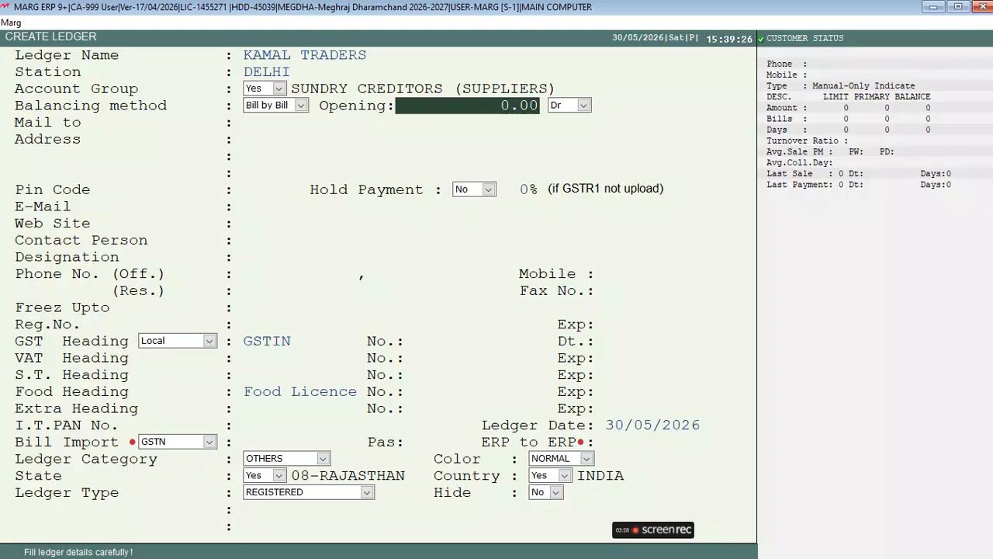
pyautogui.press('Up')
pyautogui.hotkey('alt', 'Down')
pyautogui.press('Down')
pyautogui.press('Down')
pyautogui.press('Up')
pyautogui.press('Up')
pyautogui.press('Down')
pyautogui.press('Down')
pyautogui.press('Up')
pyautogui.press('Return')
pyautogui.hotkey('alt', 'Down')
pyautogui.press('Return')
pyautogui.hotkey('alt', 'Down')
pyautogui.press('Up')
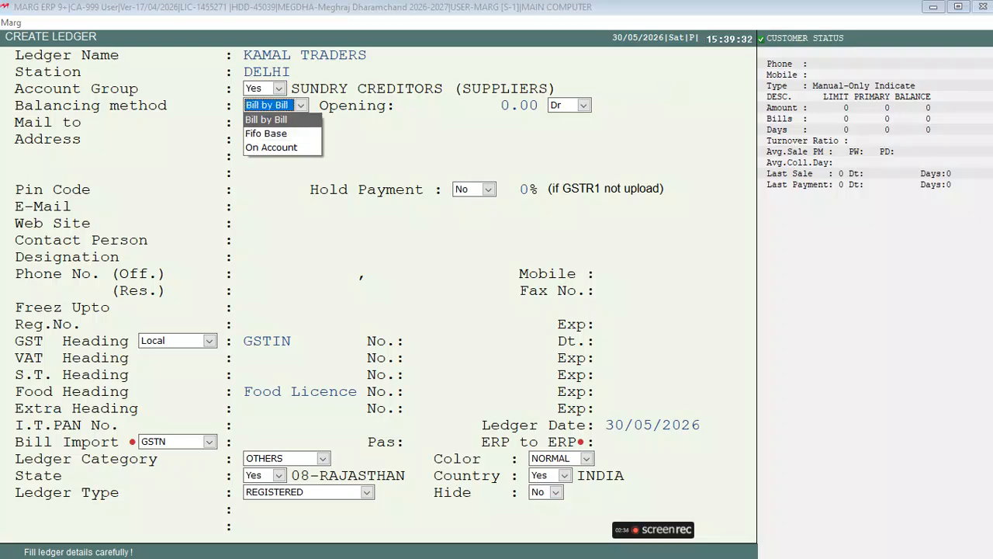
pyautogui.press('Return')
# Leave a zero opening balance, set address DELHI, and enter the supplier's mobile number.
pyautogui.press('Return')
pyautogui.press('Return')
pyautogui.press('Return')
pyautogui.press('Return')
pyautogui.write('DELHI')
pyautogui.press('Return')
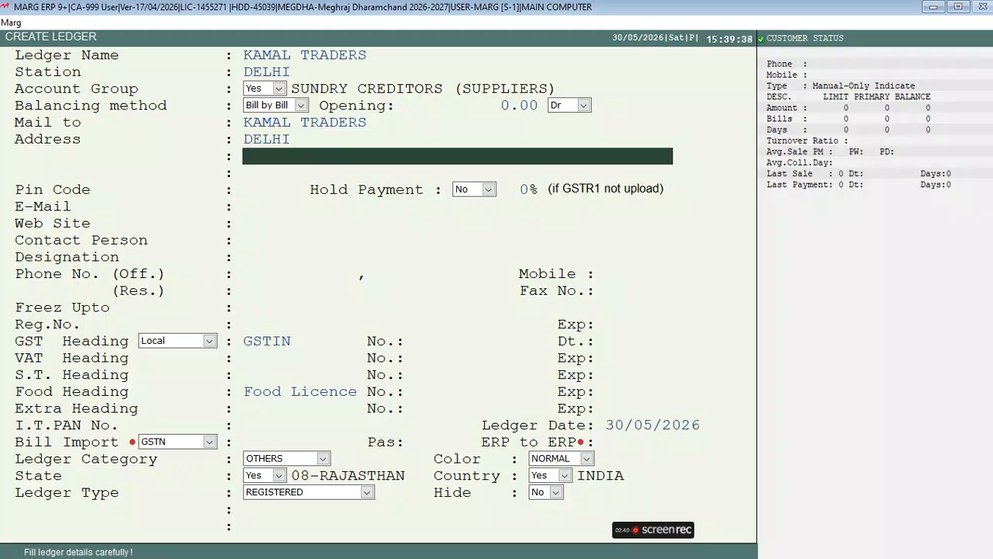
pyautogui.press('Return')
pyautogui.press('Return')
pyautogui.press('Return')
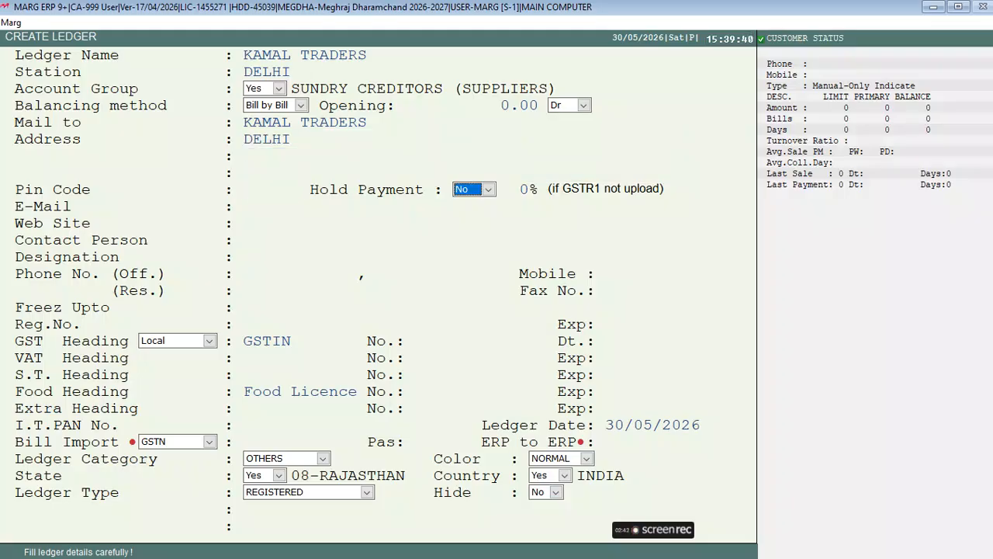
pyautogui.press('Return')
pyautogui.press('Return')
pyautogui.press('Return')
pyautogui.press('Return')
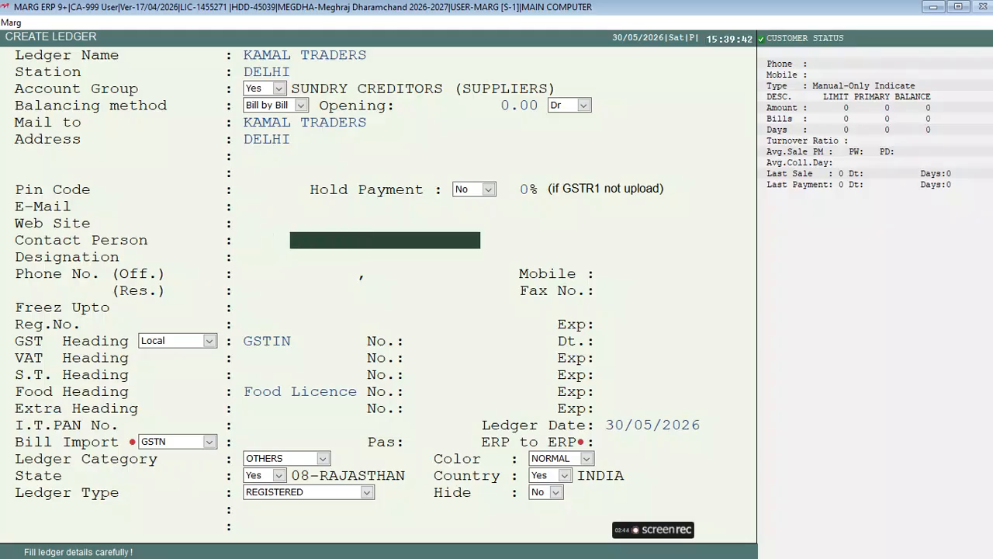
pyautogui.press('Return')
pyautogui.press('Return')
pyautogui.press('Return')
pyautogui.press('Return')
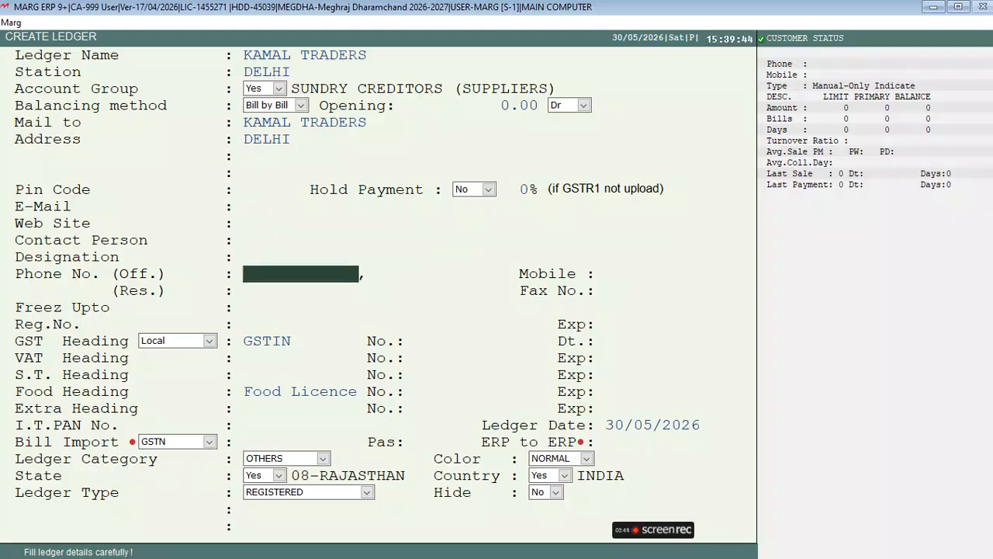
pyautogui.press('Return')
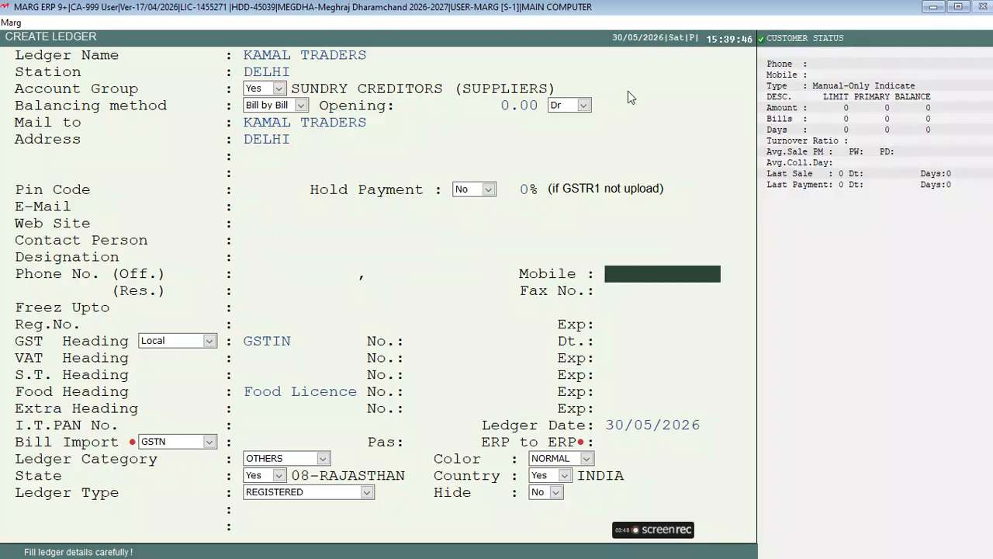
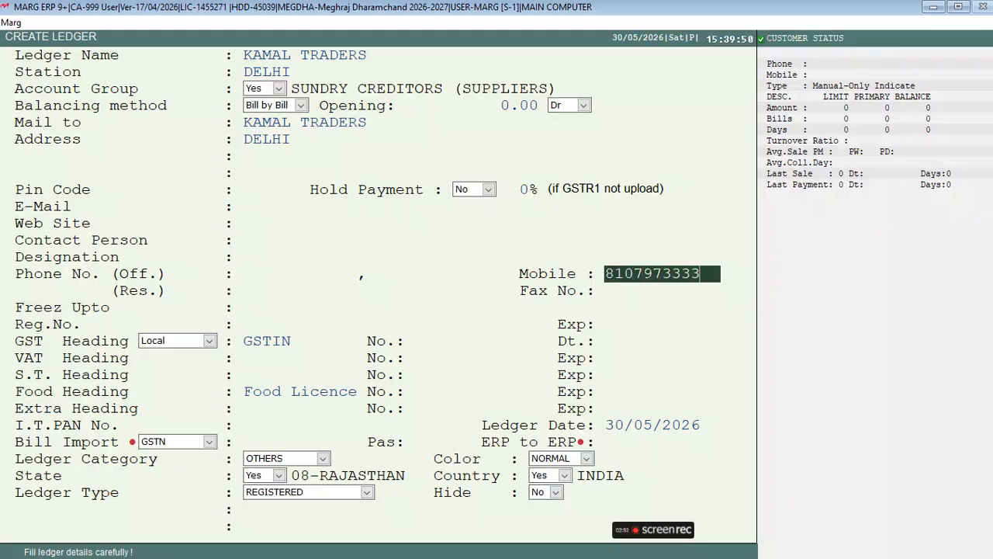
# Confirm the mobile number and enter the supplier's GSTIN.
pyautogui.press('Return')
pyautogui.press('Return')
pyautogui.press('Return')
pyautogui.press('Return')
pyautogui.press('Return')
pyautogui.press('Return')
pyautogui.press('Return')
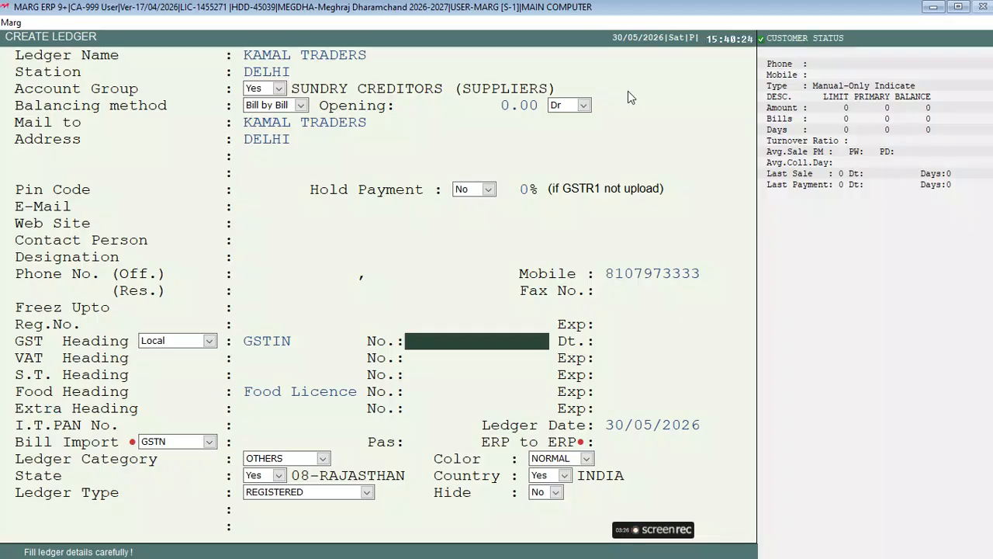
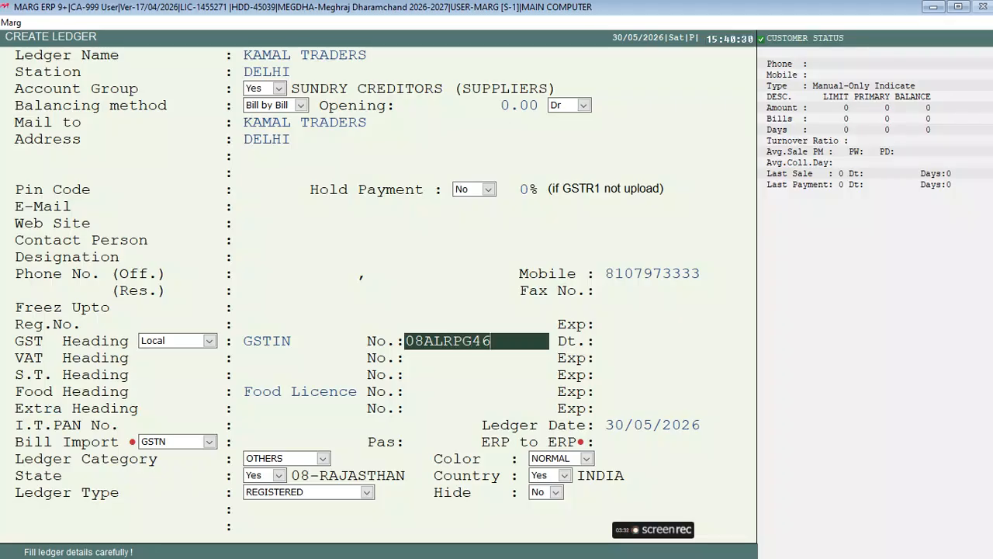
pyautogui.press('Return')
pyautogui.press('Return')
# Insert the missing digits into the GSTIN and save the KAMAL TRADERS ledger.
pyautogui.press('Right')
pyautogui.press('Right')
pyautogui.press('Right')
pyautogui.press('Right')
pyautogui.press('Right')
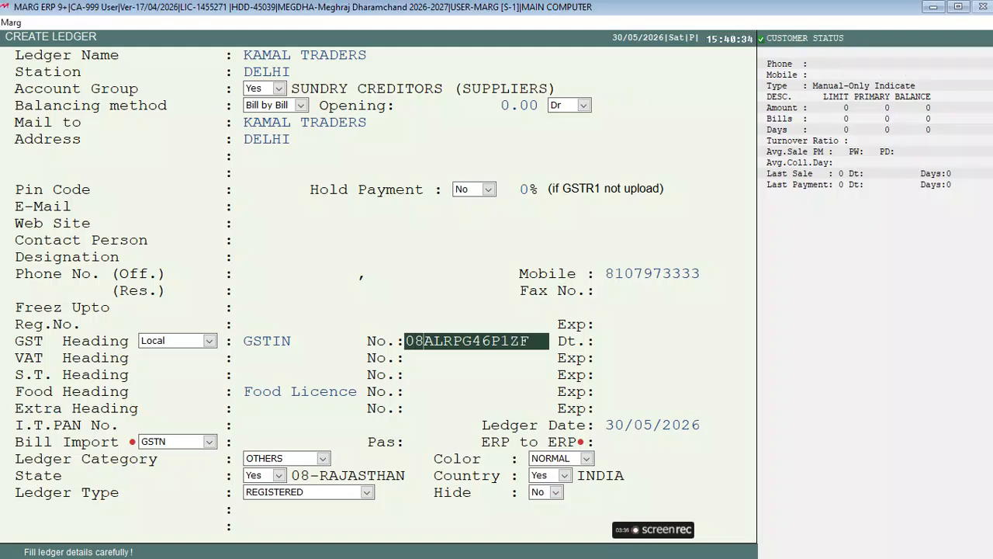
pyautogui.press('Right')
pyautogui.press('Right')
pyautogui.write('33')
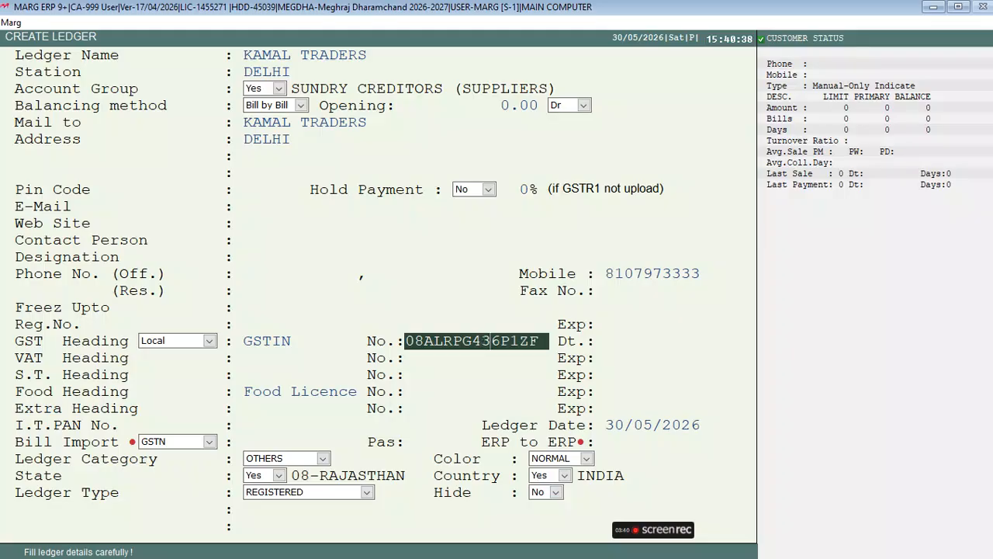
pyautogui.press('Return')
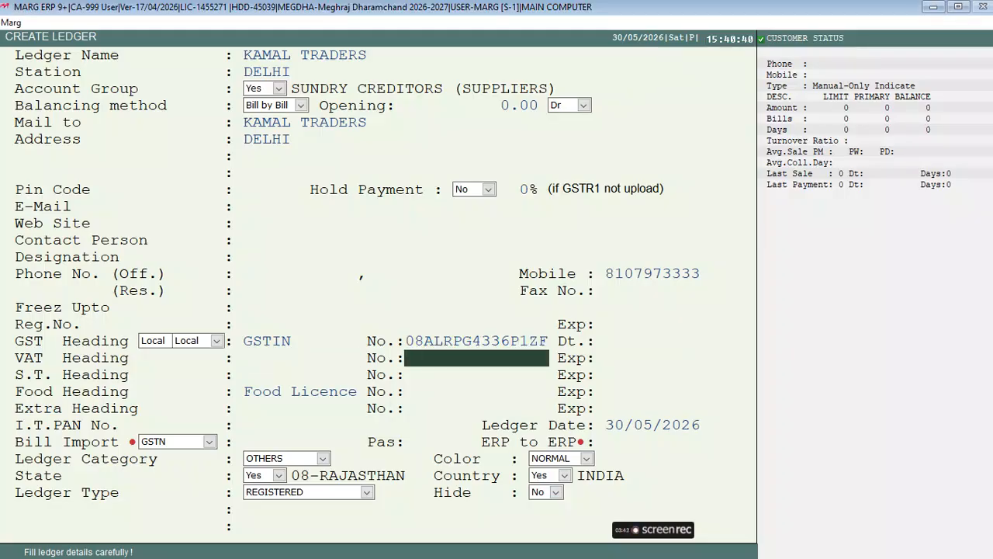
pyautogui.press('Return')
pyautogui.press('Return')
pyautogui.press('Return')
pyautogui.press('Return')
pyautogui.press('pagedown')
# Pick KAMAL TRADERS as party, enter the supplier bill number, keep CREDIT and LOCAL.
pyautogui.press('Escape')
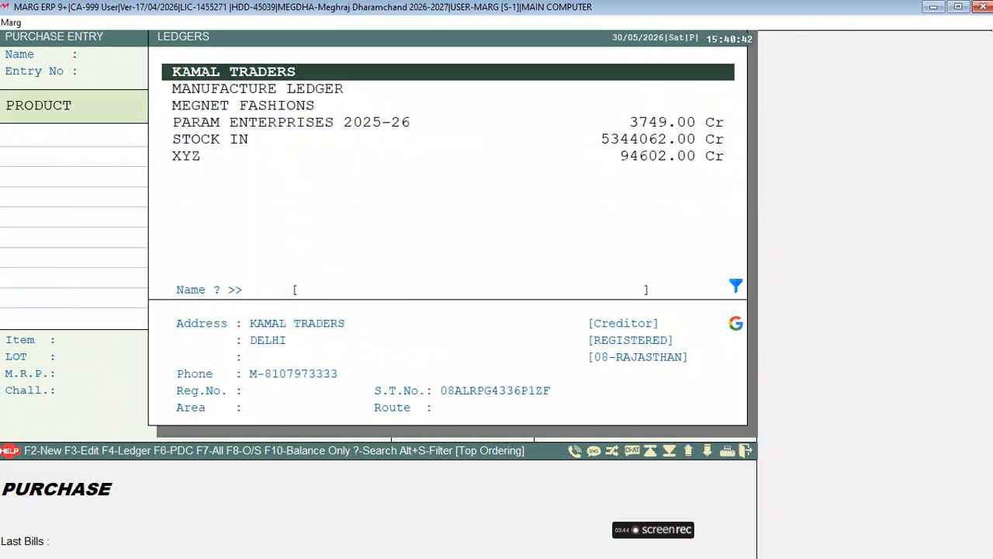
pyautogui.press('Return')
pyautogui.write('C')
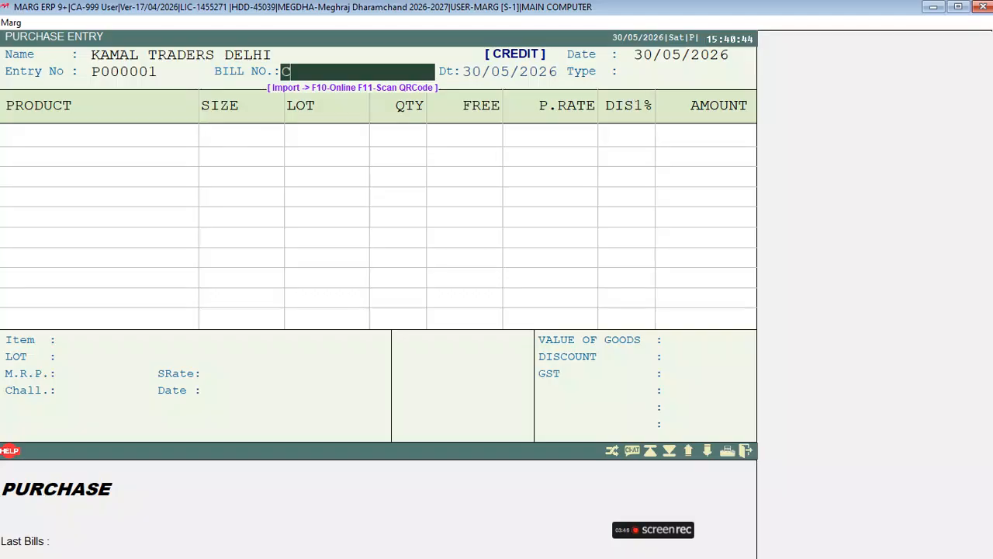
pyautogui.write('SDFSD-131231')
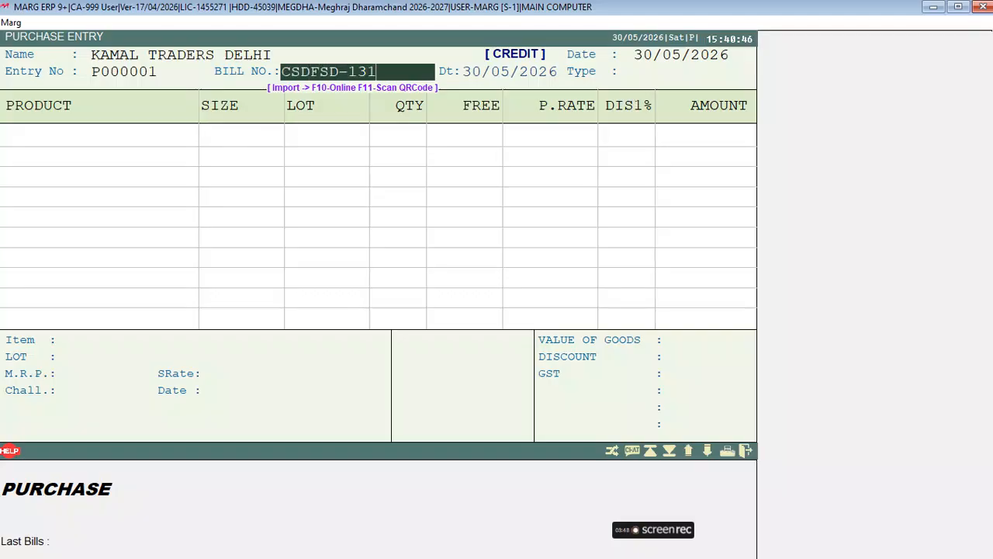
pyautogui.press('Return')
pyautogui.press('Return')
pyautogui.press('space')
pyautogui.press('space')
pyautogui.press('space')
pyautogui.press('space')
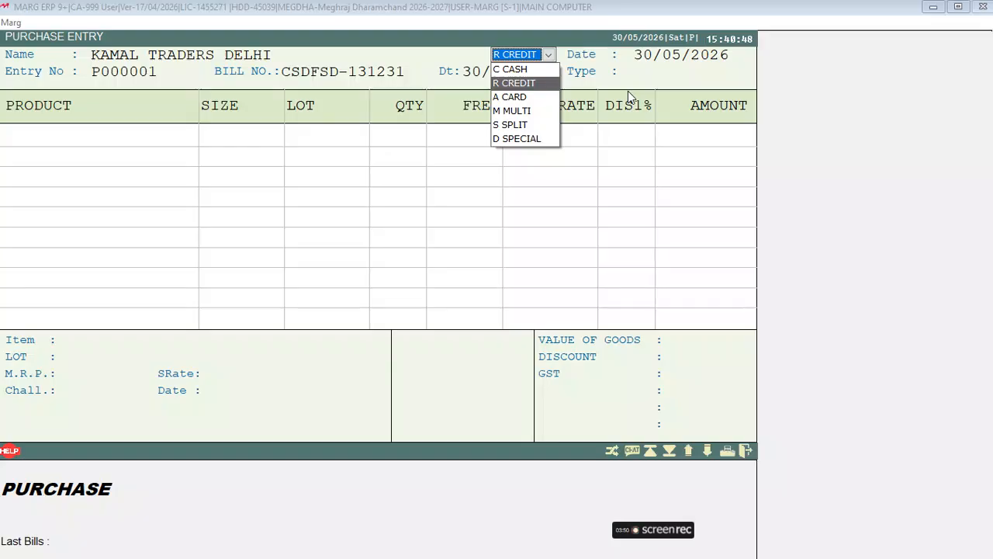
pyautogui.press('space')
pyautogui.press('space')
pyautogui.press('Return')
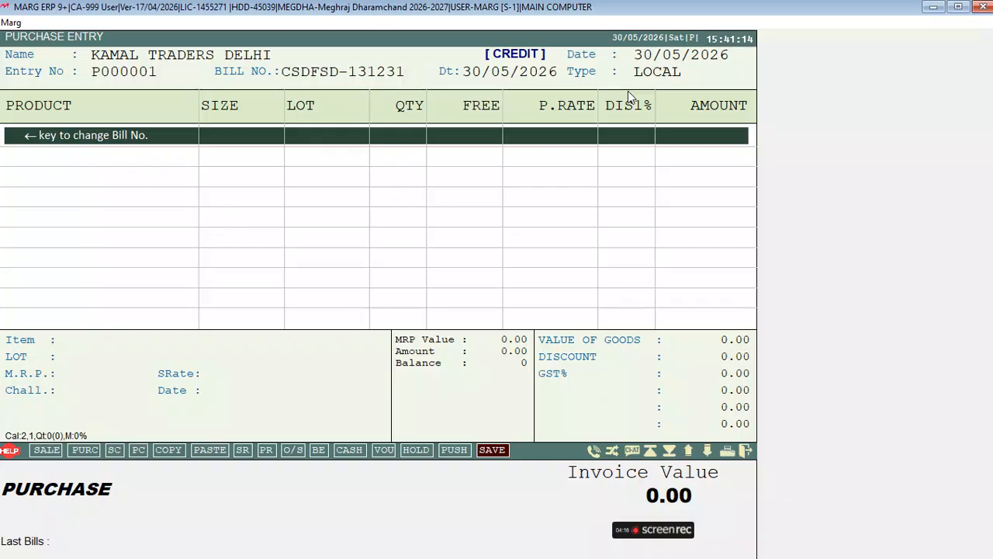
# Start the first product line and look through the items list.
pyautogui.press('Return')
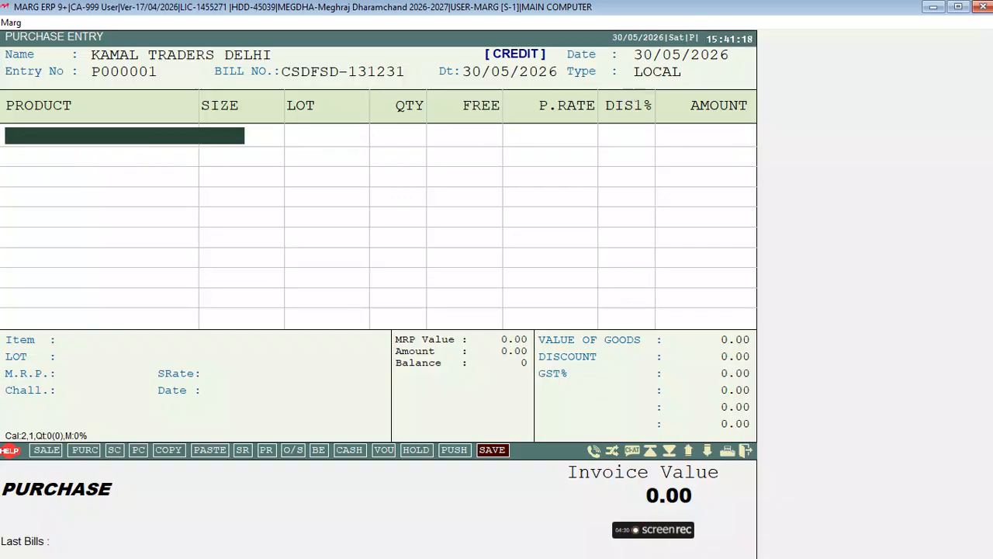
pyautogui.press('Return')
pyautogui.press('Up')
pyautogui.press('Home')
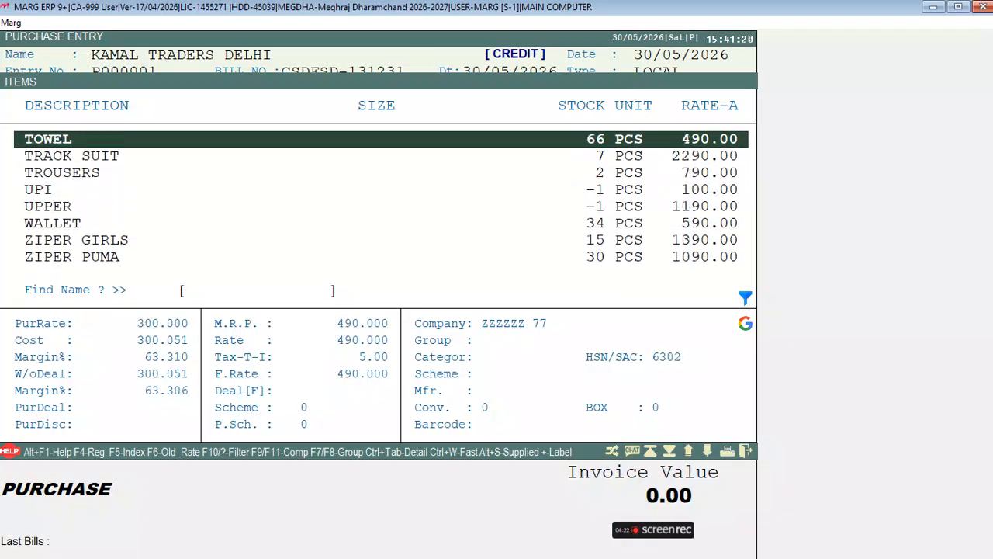
pyautogui.press('Escape')
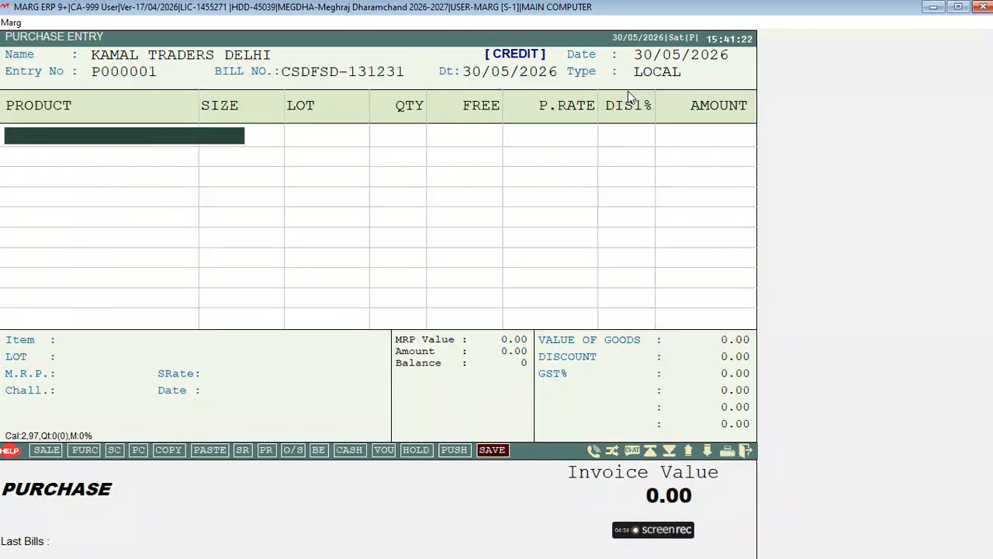
pyautogui.press('Escape')
# Reopen the items list and start a new product, beginning its name with T-SH.
pyautogui.press('Return')
pyautogui.press('Up')
pyautogui.press('Up')
pyautogui.press('Up')
pyautogui.press('Up')
pyautogui.press('Up')
pyautogui.press('Up')
pyautogui.press('Up')
pyautogui.press('Up')
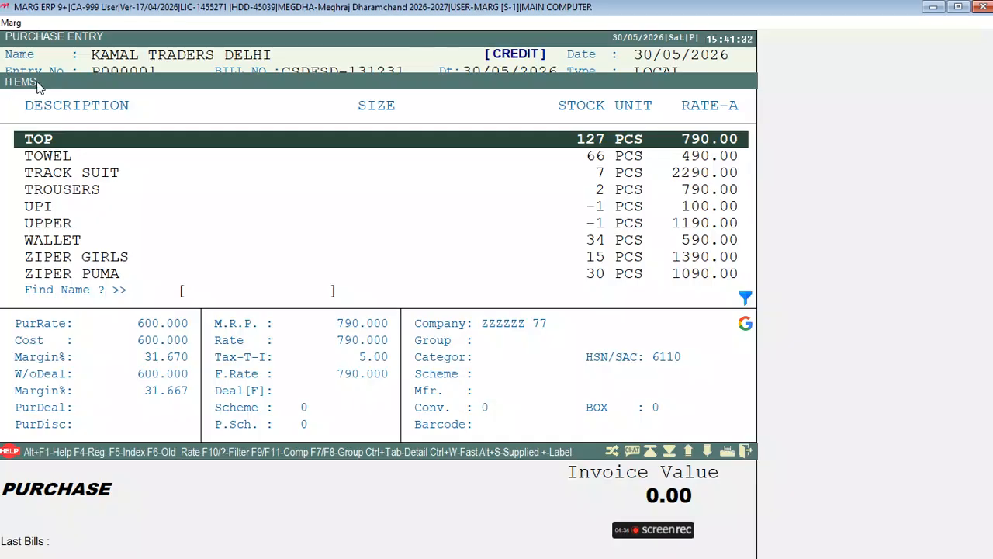
pyautogui.press('Up')
pyautogui.press('Up')
pyautogui.press('Up')
pyautogui.press('Up')
pyautogui.press('Up')
pyautogui.press('Up')
pyautogui.press('Up')
pyautogui.press('Up')
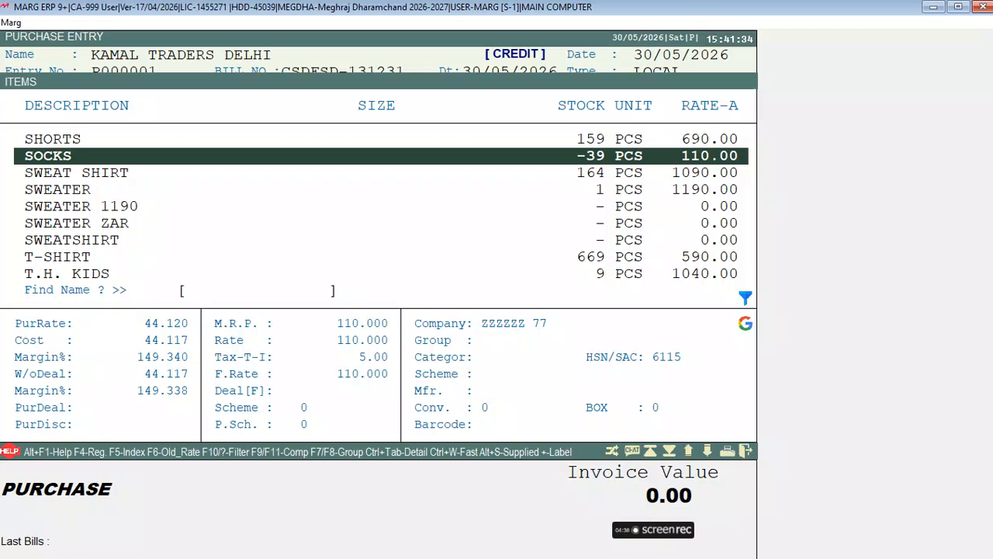
pyautogui.press('pageup')
pyautogui.press('pageup')
pyautogui.press('pageup')
pyautogui.press('pageup')
pyautogui.press('Up')
pyautogui.press('Up')
pyautogui.press('Up')
pyautogui.press('Down')
pyautogui.press('Up')
pyautogui.press('Up')
pyautogui.press('Up')
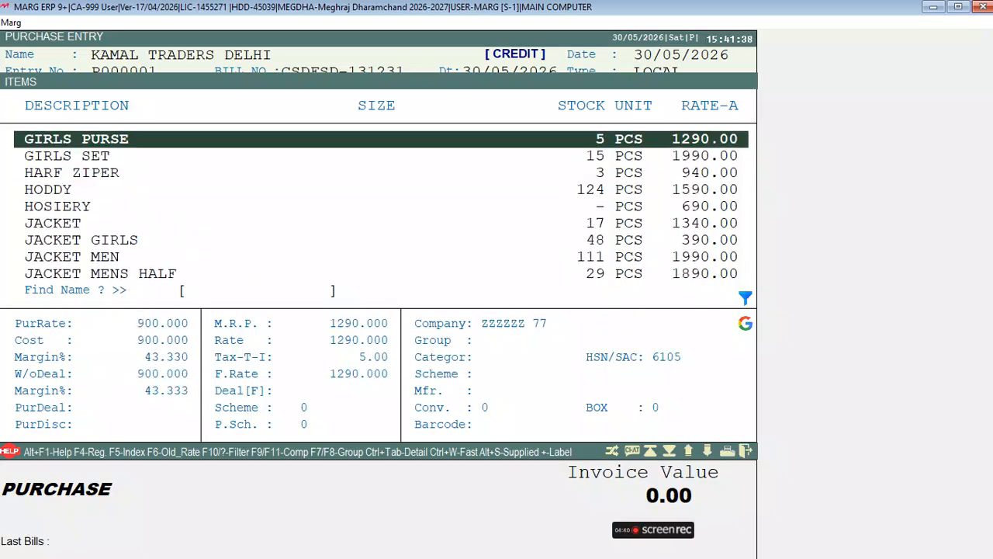
pyautogui.press('pageup')
pyautogui.press('Up')
pyautogui.press('Up')
pyautogui.press('Up')
pyautogui.press('Up')
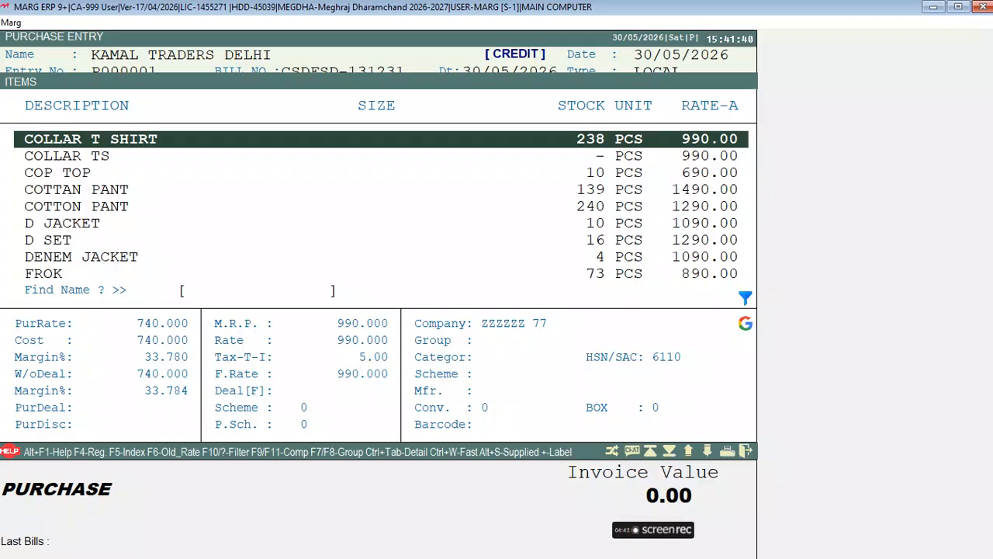
pyautogui.press('F2')
pyautogui.write('T-SHIE')
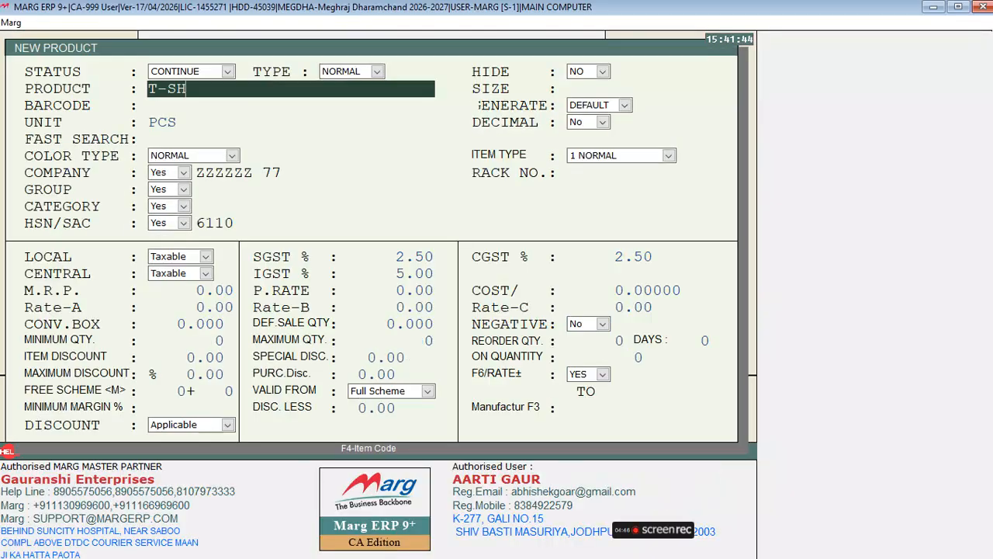
# Name the product T-SHIRT POLO with size 32.
pyautogui.press('BackSpace')
pyautogui.write('RT polo')
pyautogui.press('BackSpace')
pyautogui.press('BackSpace')
pyautogui.press('BackSpace')
pyautogui.press('BackSpace')
pyautogui.write('POLO')
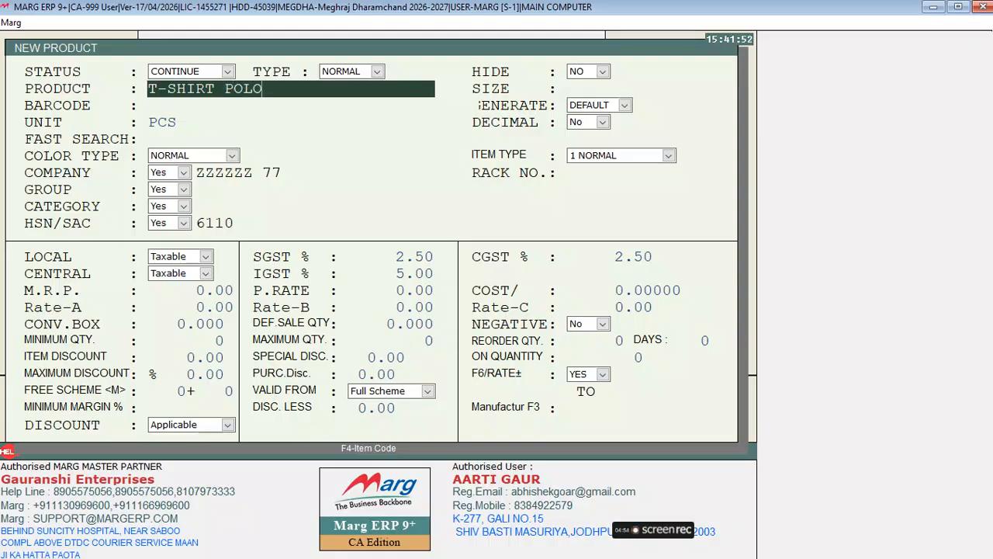
pyautogui.press('Return')
pyautogui.write('32')
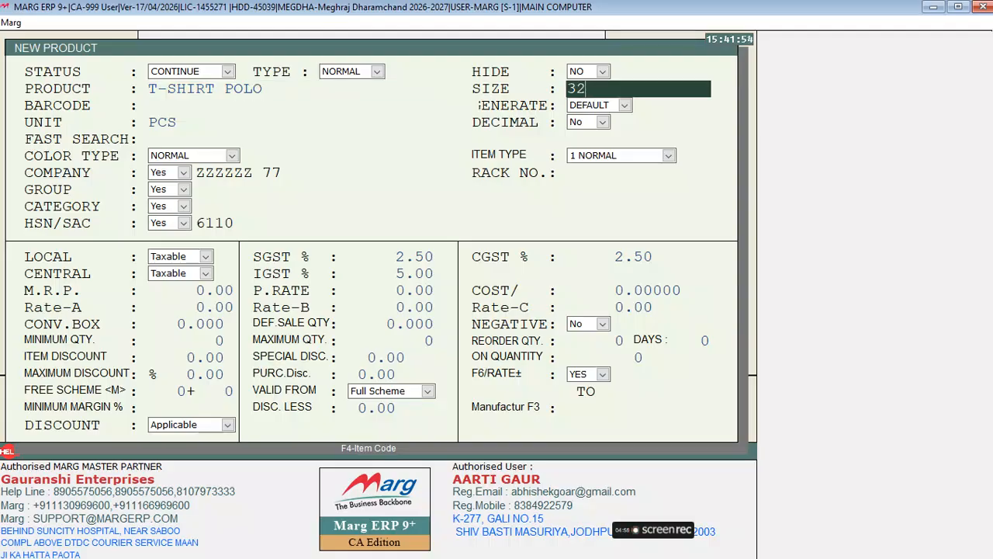
pyautogui.press('Return')
pyautogui.press('Return')
pyautogui.press('Return')
pyautogui.press('Return')
pyautogui.press('Return')
pyautogui.press('Return')
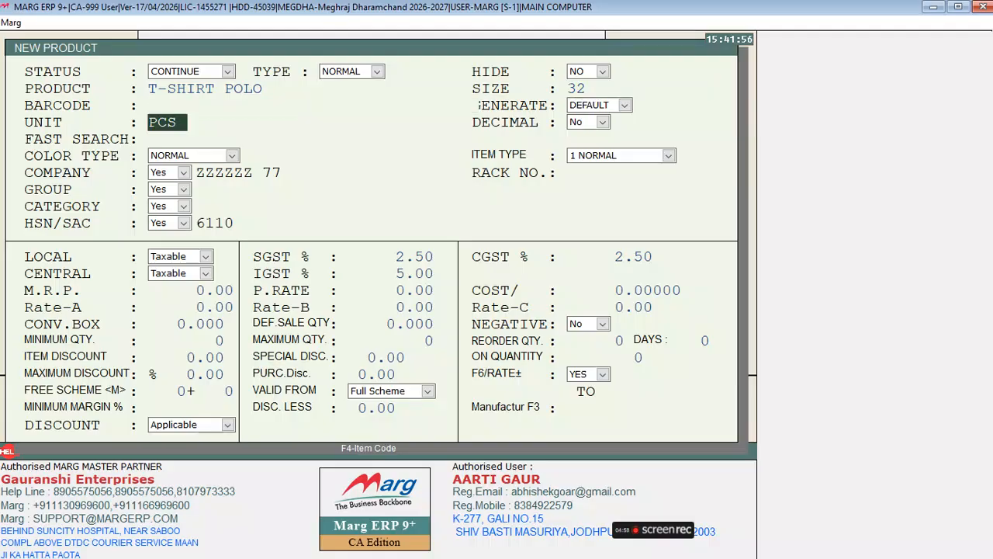
# Create a new company POLO and assign it to the product.
pyautogui.press('Return')
pyautogui.press('Return')
pyautogui.press('F2')
pyautogui.write('POLO')
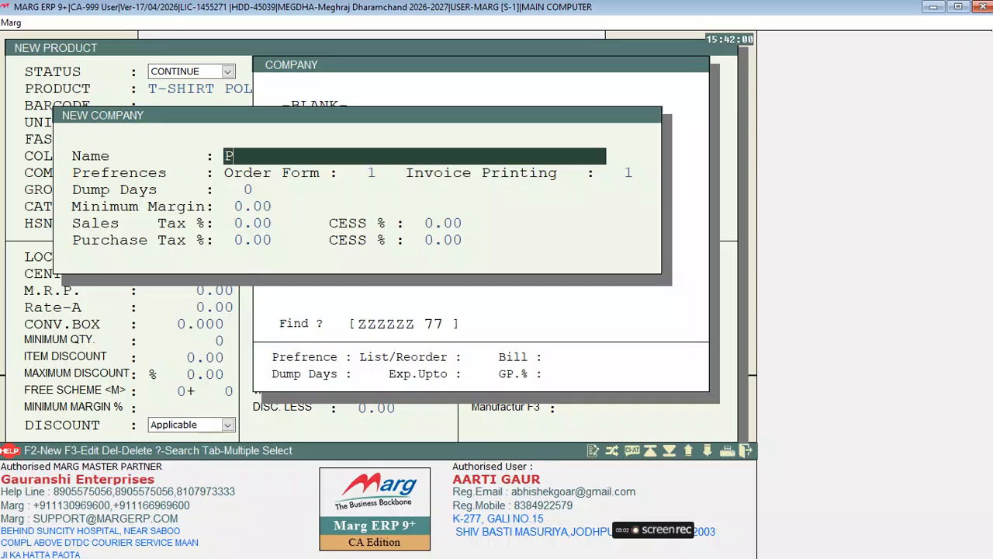
pyautogui.press('Return')
pyautogui.press('Return')
pyautogui.press('Return')
pyautogui.press('Return')
pyautogui.press('Return')
pyautogui.press('Return')
pyautogui.press('Return')
pyautogui.press('Escape')
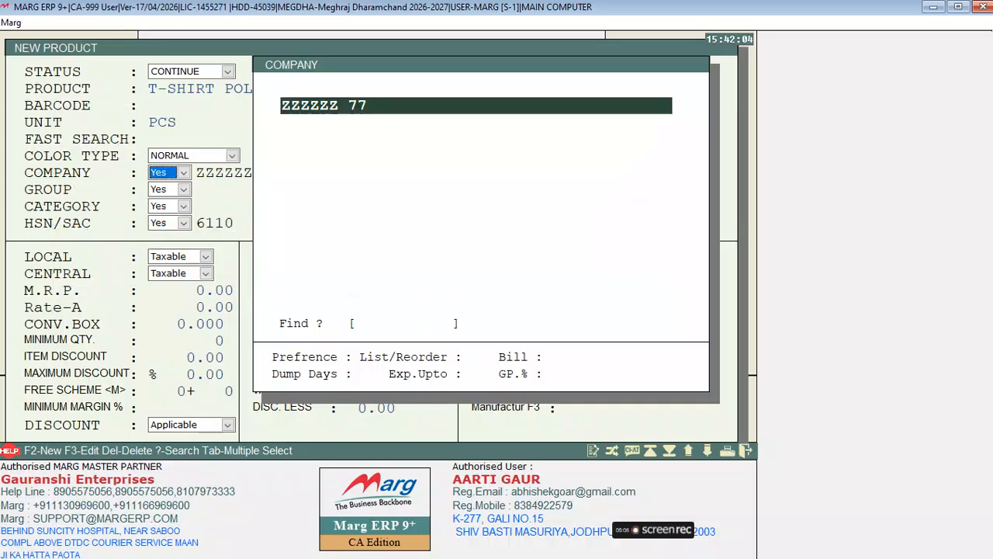
pyautogui.press('Down')
pyautogui.press('Return')
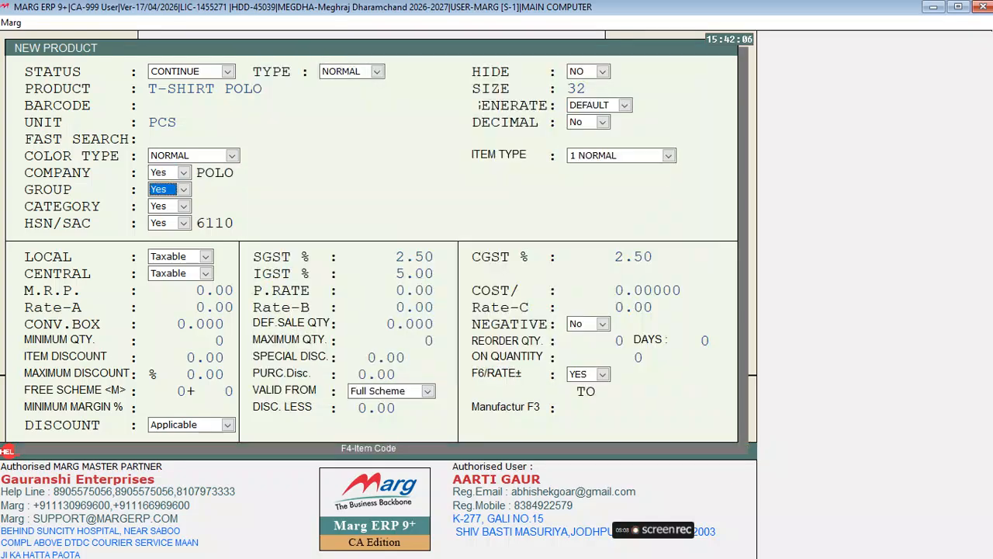
# Create a new group T-SHIRT and assign it to the product.
pyautogui.press('Return')
pyautogui.press('F2')
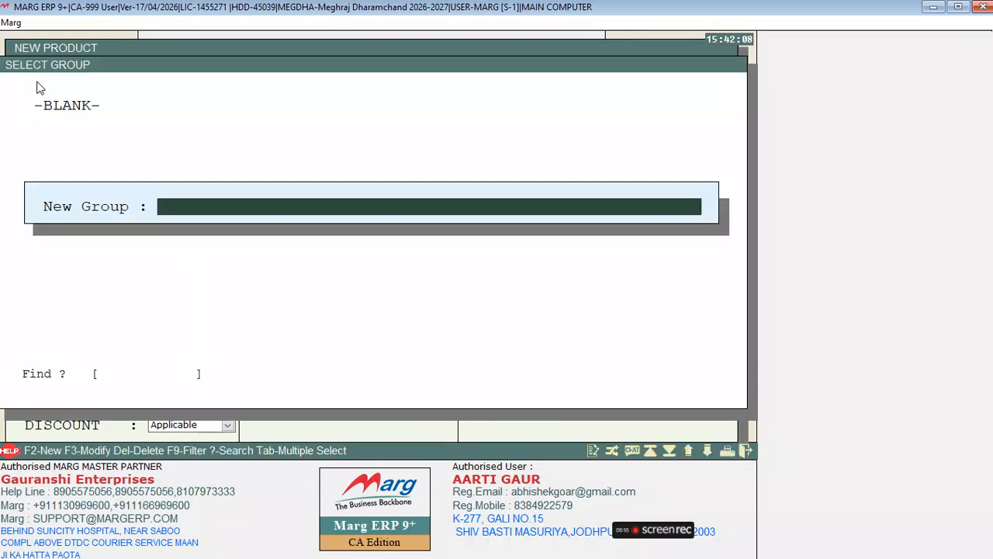
pyautogui.write('T-SHIRT')
pyautogui.press('Return')
pyautogui.press('Return')
pyautogui.press('Return')
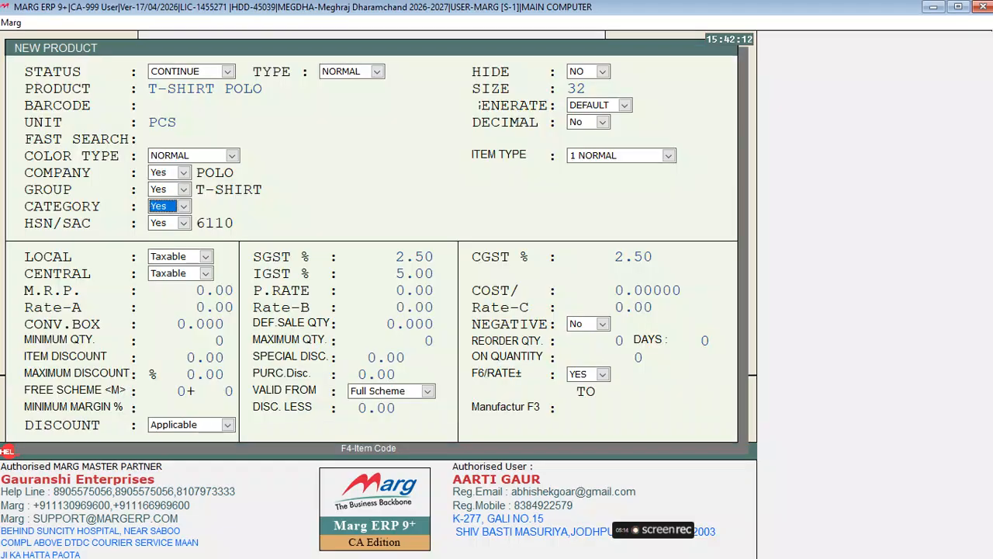
pyautogui.press('Return')
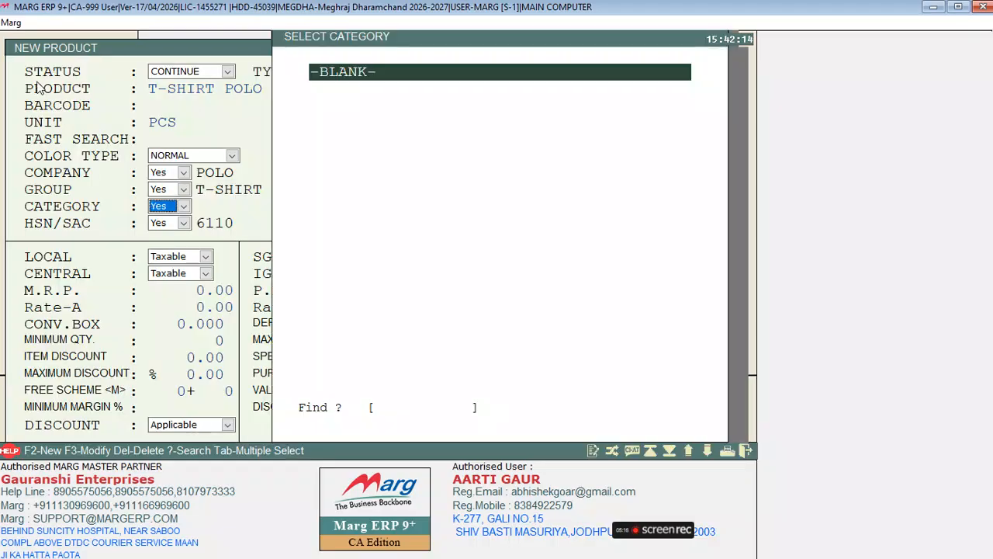
# Create a new category MATTY and assign it to the product.
pyautogui.press('F2')
pyautogui.write('MATTY')
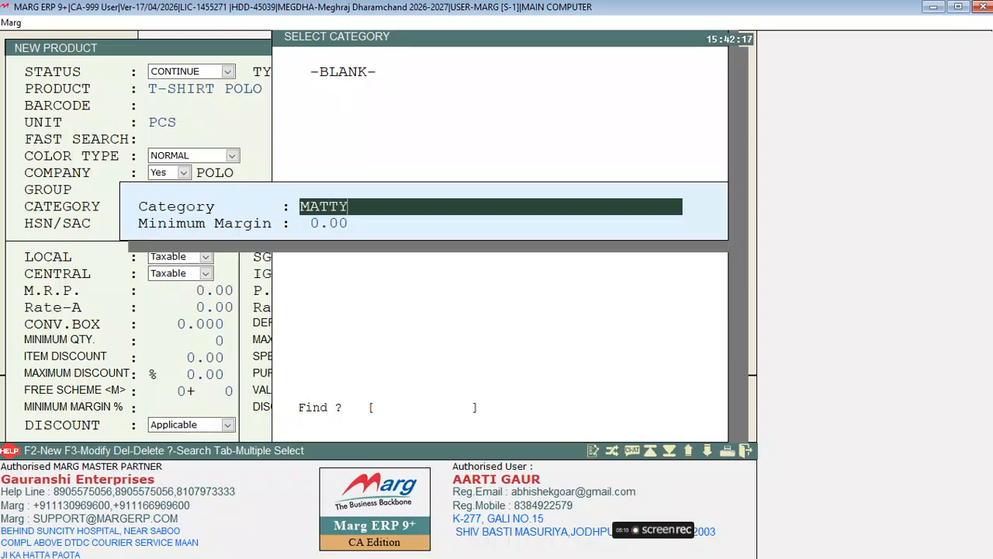
pyautogui.press('Return')
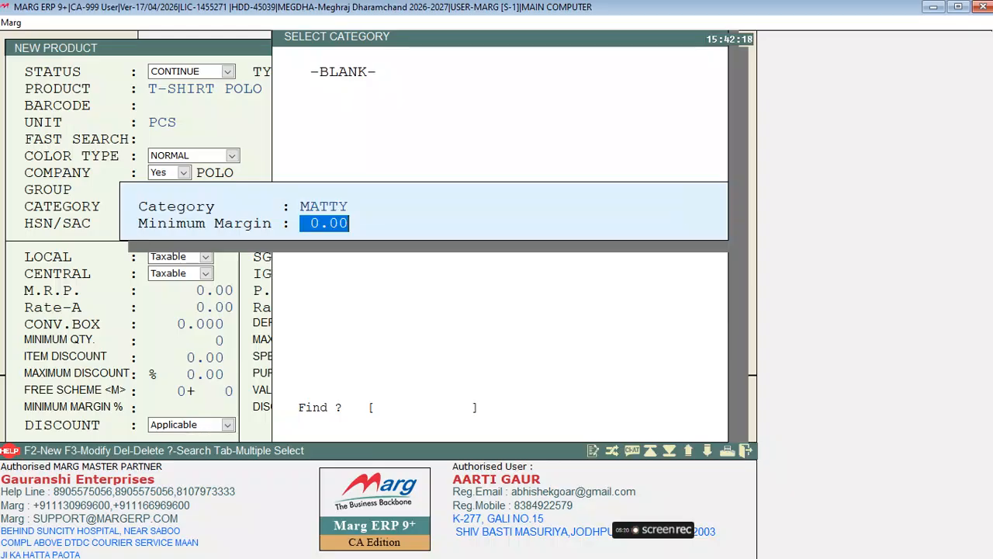
pyautogui.press('Return')
pyautogui.press('Return')
pyautogui.press('Return')
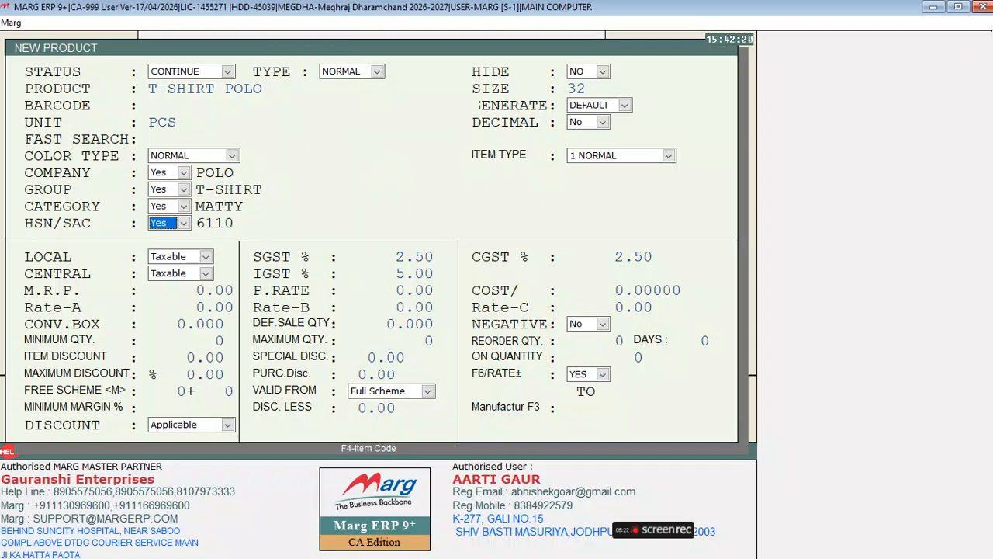
pyautogui.press('Return')
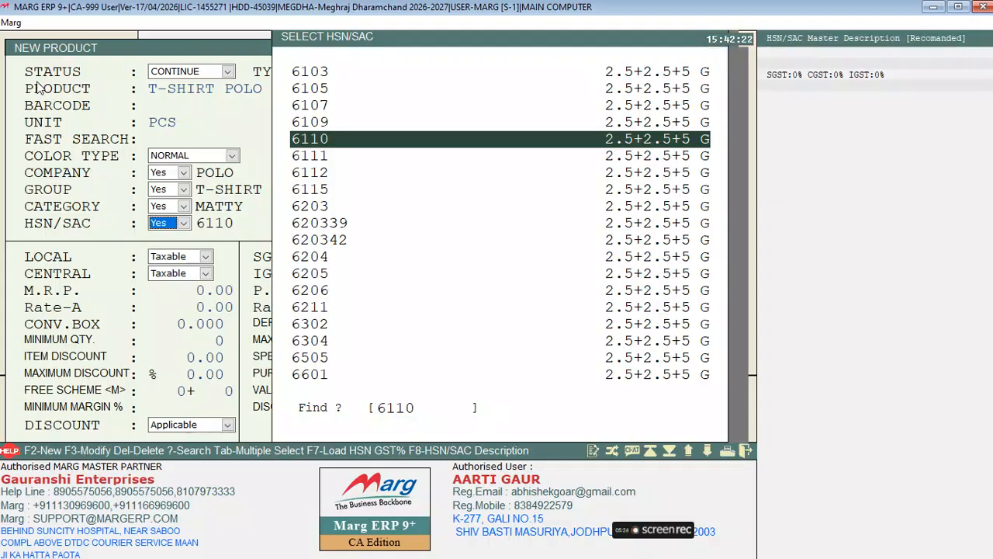
# Create HSN/SAC code 7712 with 2.5% SGST and assign it to T-SHIRT POLO.
pyautogui.press('Up')
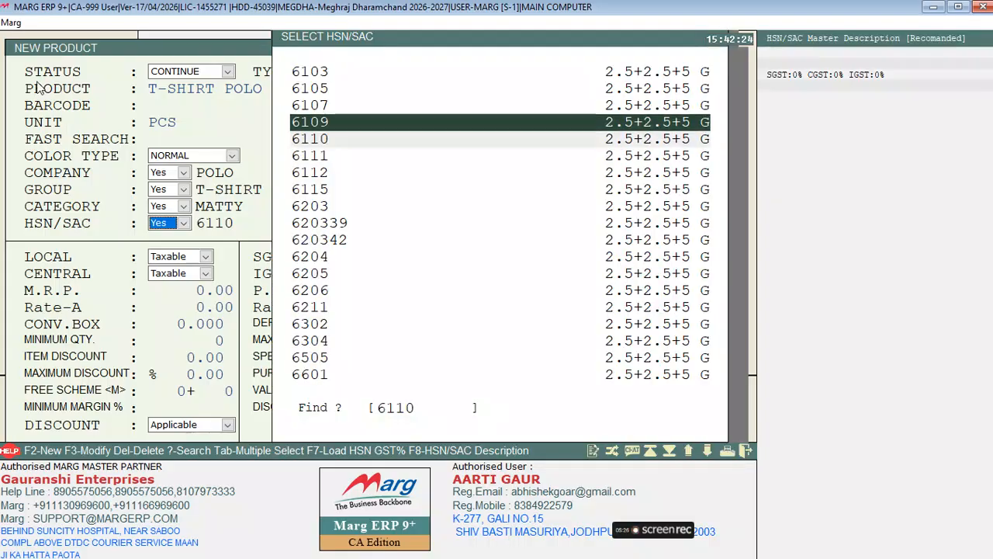
pyautogui.press('F2')
pyautogui.write('7712')
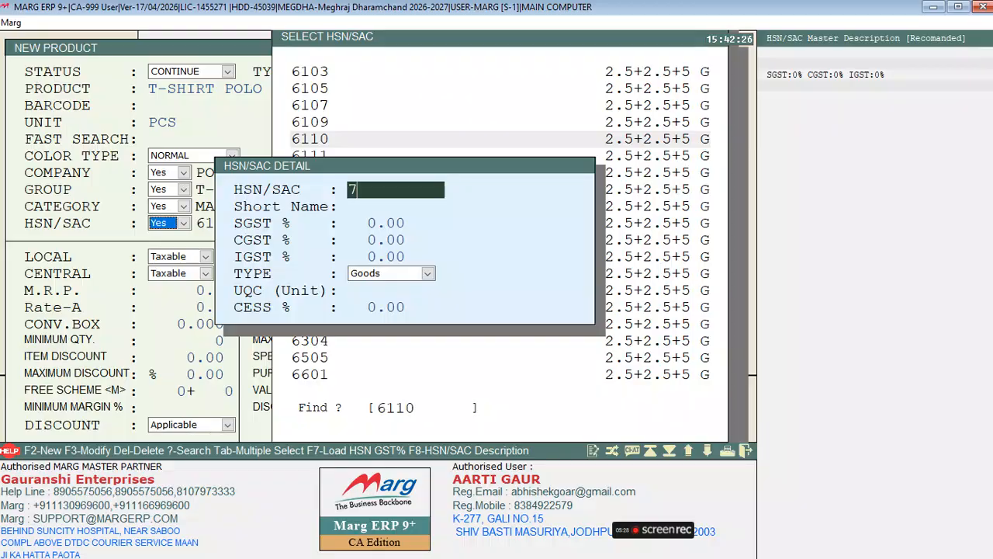
pyautogui.press('Return')
pyautogui.press('Return')
pyautogui.write('2.5')
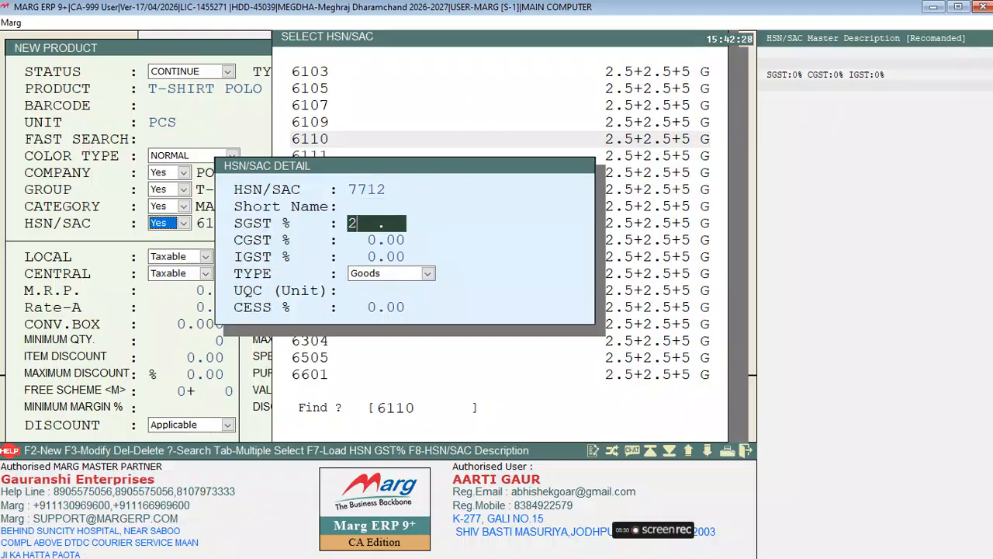
pyautogui.press('Return')
pyautogui.press('Return')
pyautogui.press('Return')
pyautogui.press('Return')
pyautogui.press('Return')
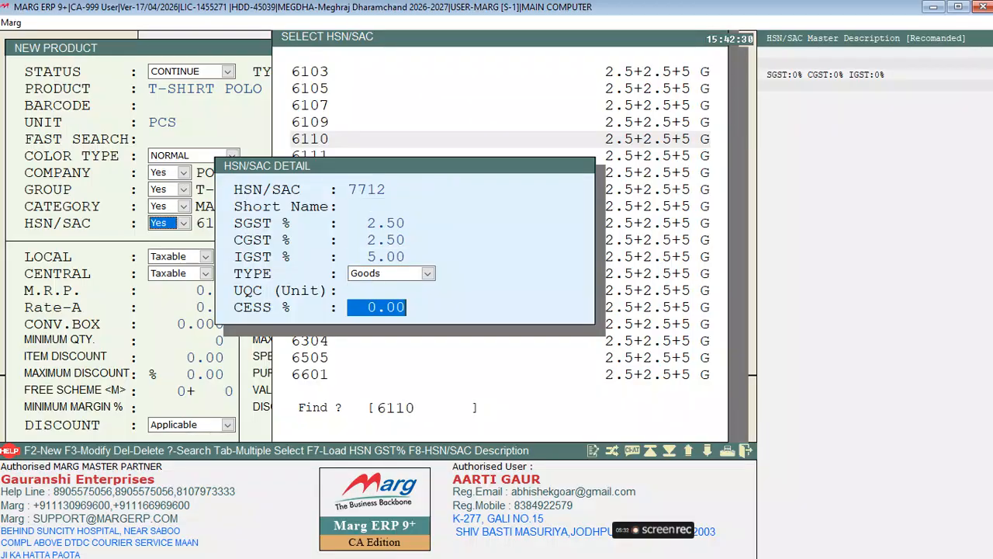
pyautogui.press('Return')
pyautogui.press('Return')
pyautogui.press('Return')
pyautogui.press('Return')
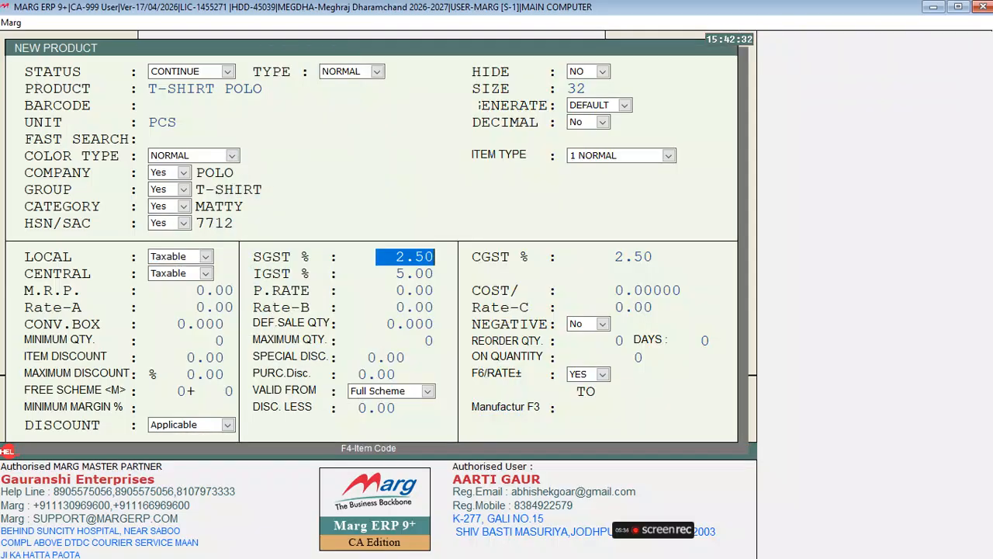
pyautogui.press('Return')
pyautogui.press('Return')
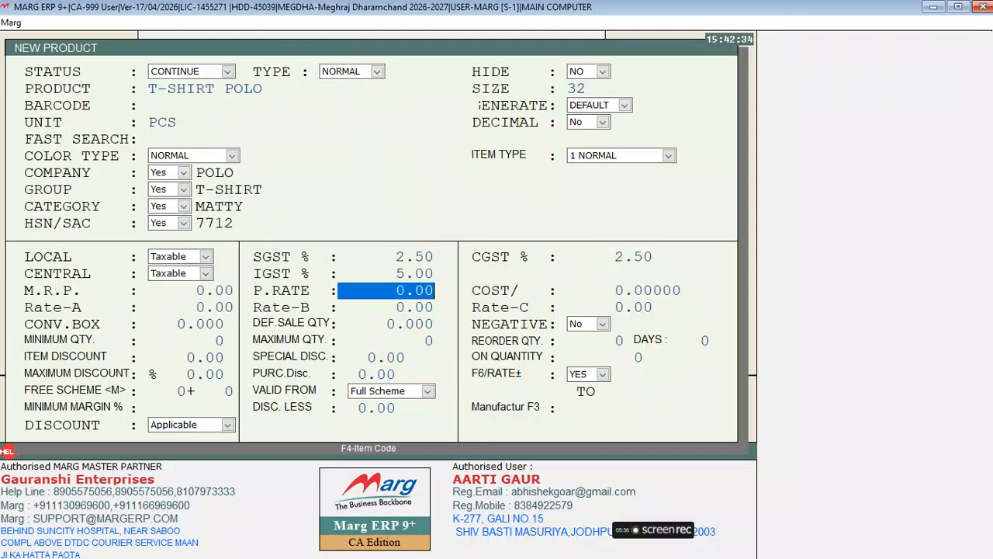
pyautogui.press('Return')
pyautogui.press('Return')
pyautogui.press('Up')
pyautogui.press('Up')
pyautogui.press('Return')
pyautogui.press('Return')
pyautogui.press('Return')
pyautogui.press('Return')
pyautogui.press('Return')
pyautogui.press('Return')
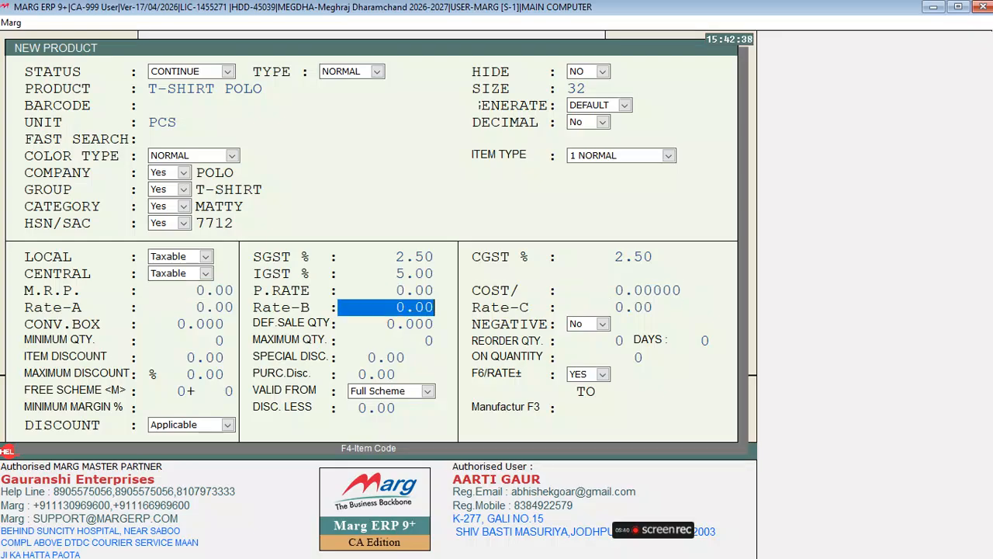
pyautogui.press('Up')
pyautogui.press('Up')
pyautogui.press('Up')
pyautogui.press('Up')
pyautogui.press('Up')
pyautogui.press('Up')
pyautogui.press('Up')
pyautogui.press('Up')
pyautogui.press('Up')
pyautogui.press('Up')
pyautogui.press('Up')
pyautogui.press('Up')
pyautogui.press('Up')
pyautogui.press('Up')
pyautogui.press('Up')
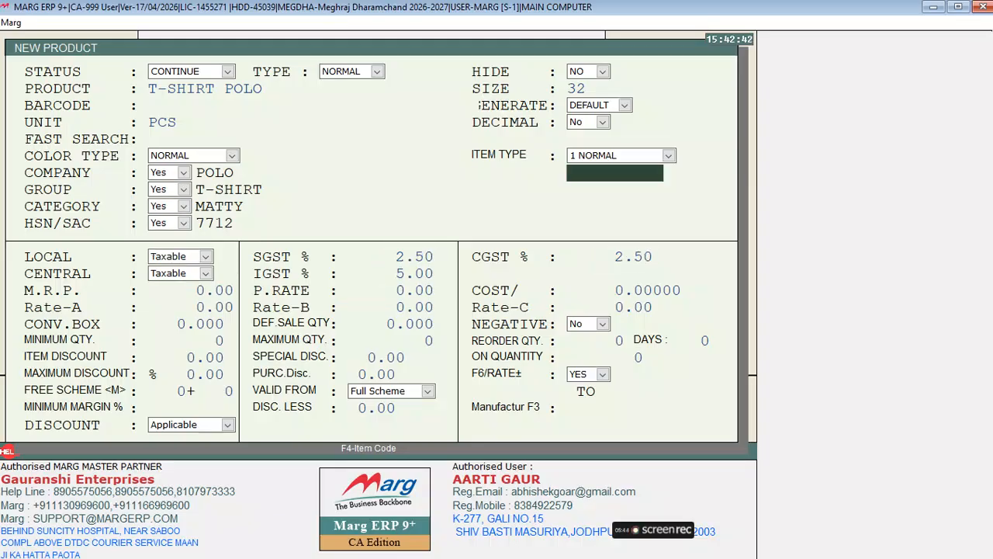
pyautogui.press('Up')
pyautogui.press('Up')
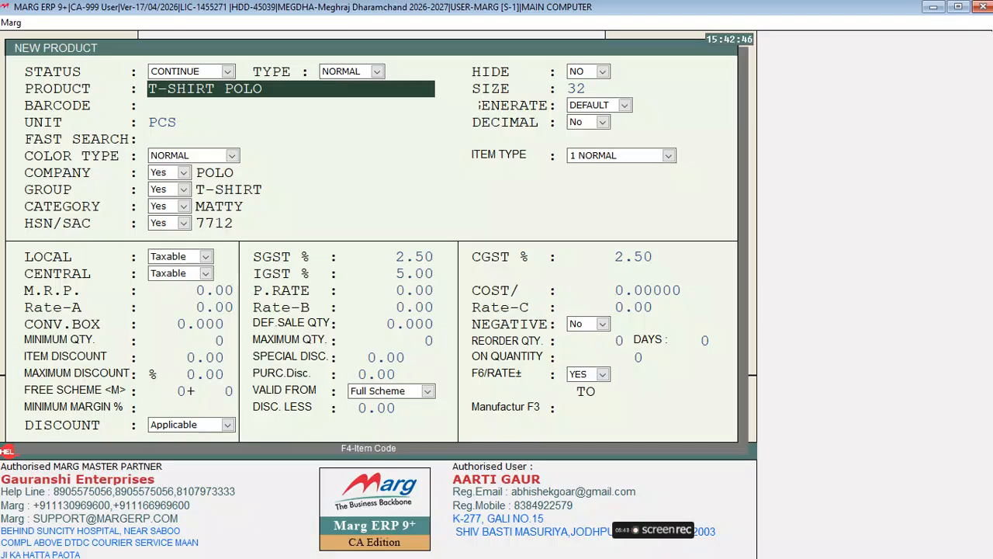
pyautogui.press('Return')
pyautogui.press('Return')
pyautogui.press('Return')
pyautogui.press('Return')
pyautogui.press('Return')
pyautogui.press('Return')
pyautogui.press('Return')
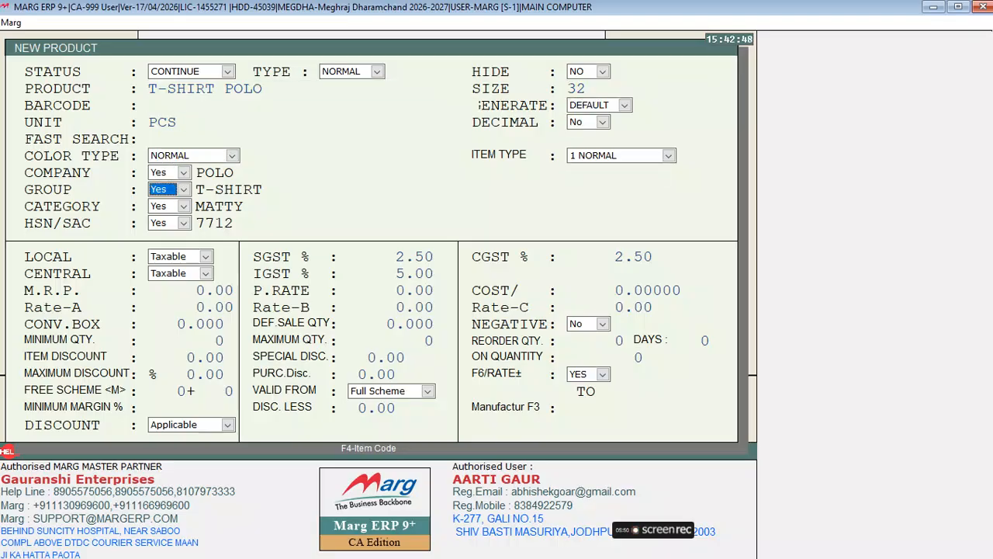
pyautogui.press('Up')
pyautogui.press('Up')
pyautogui.press('Up')
pyautogui.press('Up')
pyautogui.press('Up')
pyautogui.press('Up')
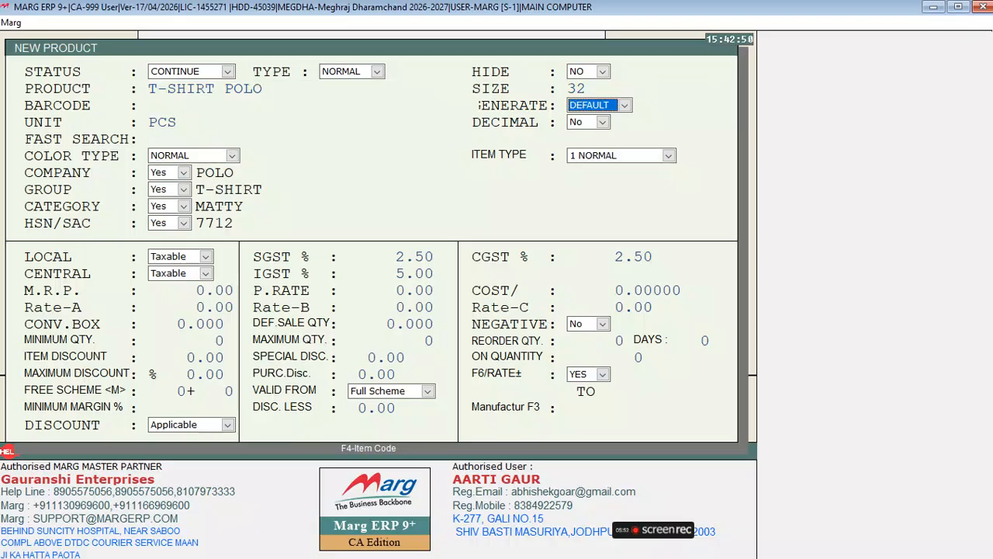
pyautogui.press('Return')
pyautogui.press('Return')
pyautogui.press('Return')
pyautogui.press('Return')
pyautogui.press('Return')
pyautogui.press('Return')
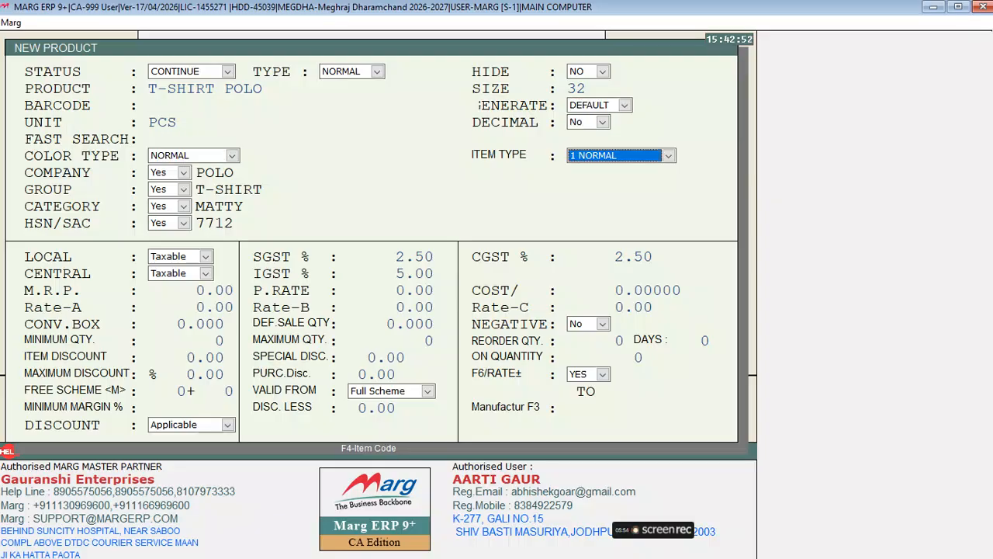
pyautogui.hotkey('alt', 'Down')
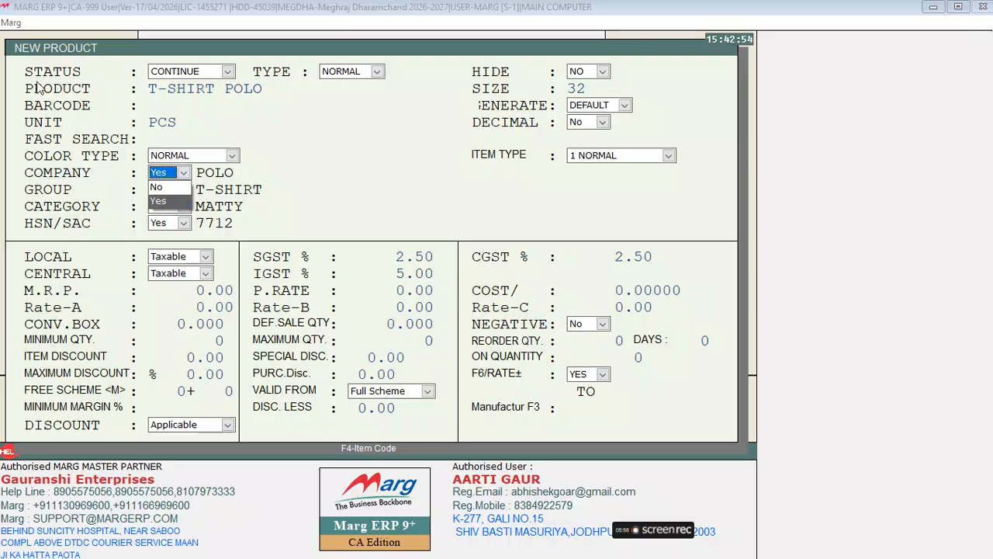
# Keep POLO as the company and T-SHIRT as the group.
pyautogui.press('Up')
pyautogui.press('Return')
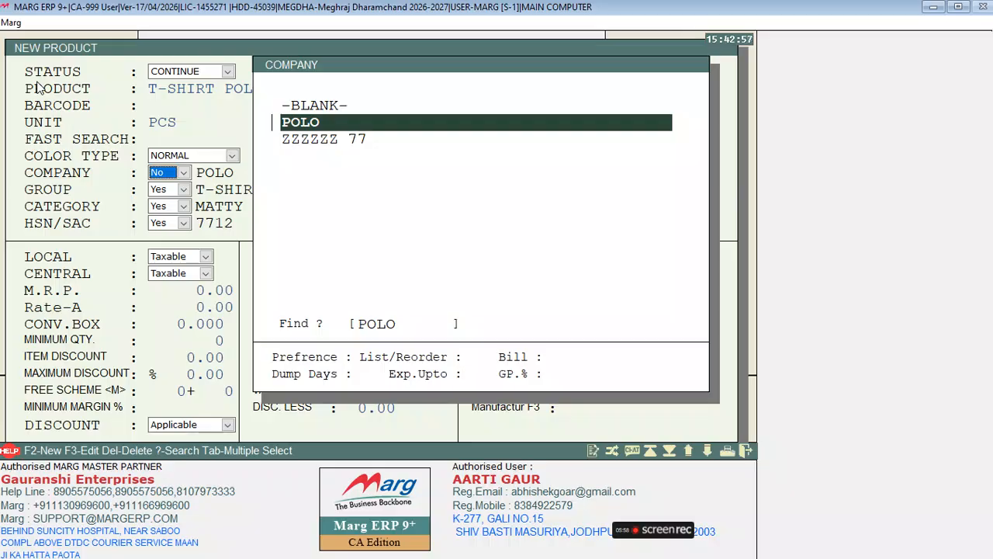
pyautogui.press('Return')
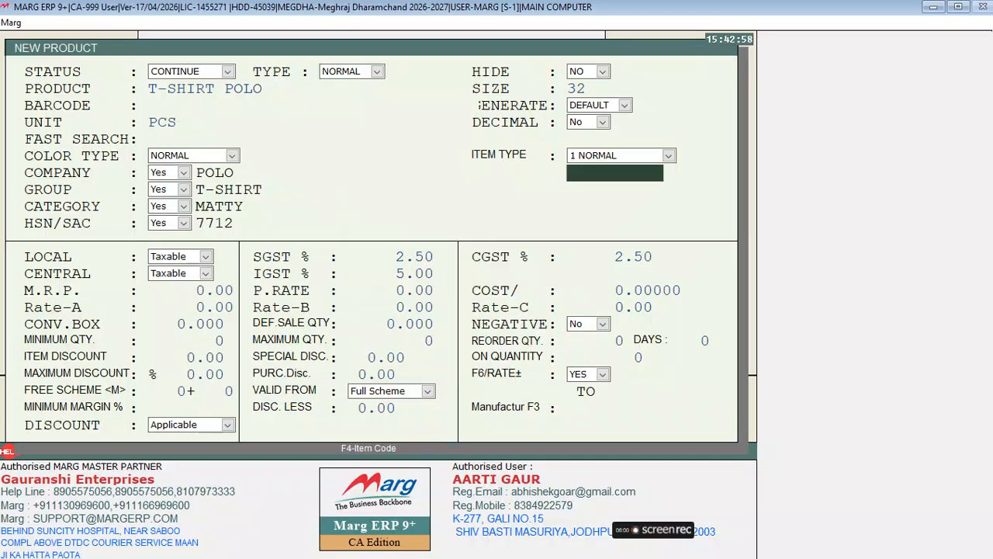
pyautogui.press('Return')
pyautogui.press('space')
pyautogui.press('Up')
pyautogui.press('Return')
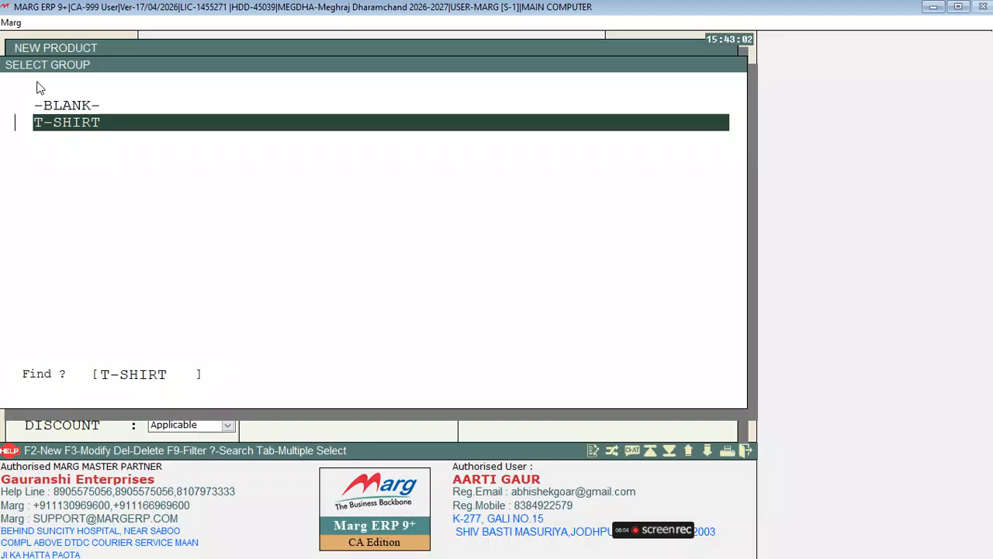
pyautogui.press('Return')
# Create a new category POLY and assign it to the product.
pyautogui.press('space')
pyautogui.press('Up')
pyautogui.press('Return')
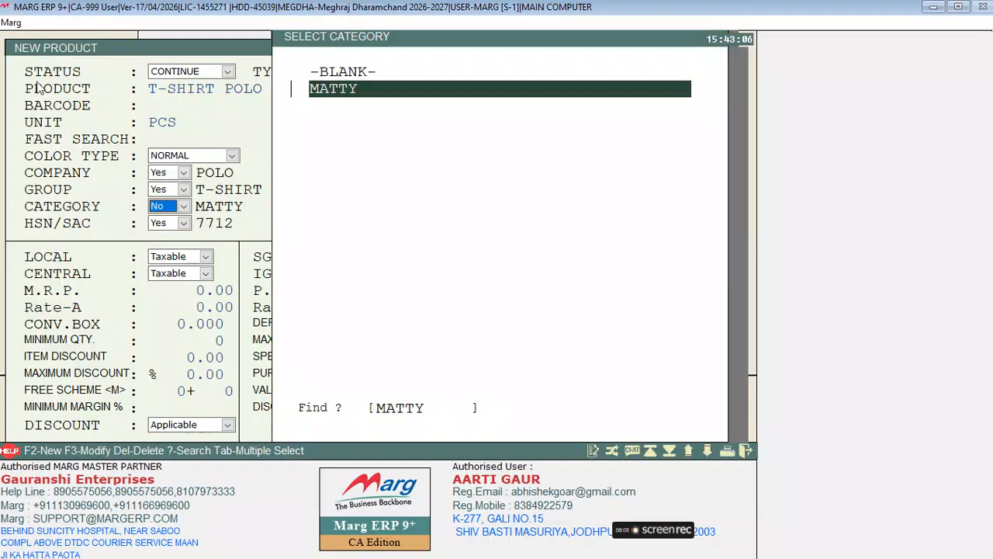
pyautogui.press('F2')
pyautogui.write('POLY')
pyautogui.press('Return')
pyautogui.press('Return')
pyautogui.press('Escape')
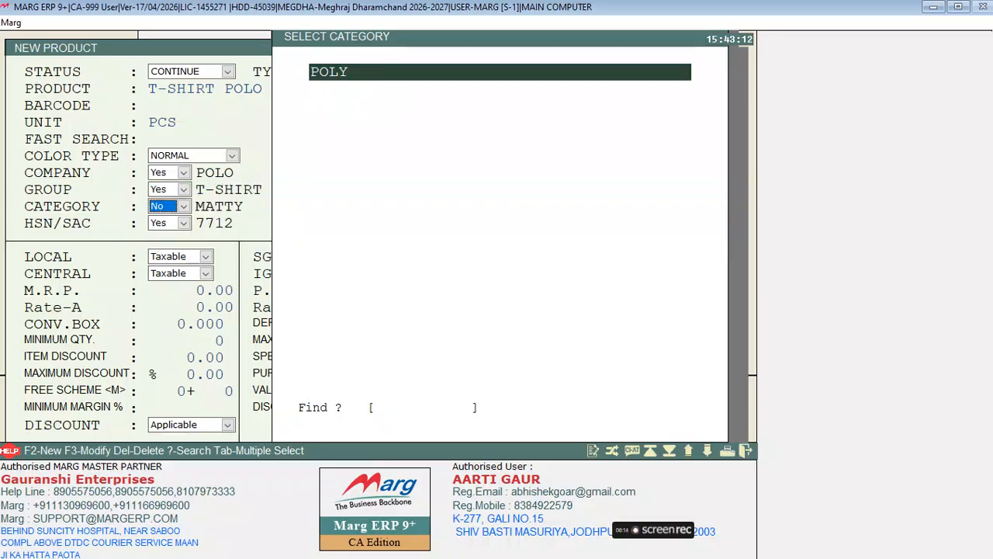
pyautogui.press('Return')
pyautogui.press('Return')
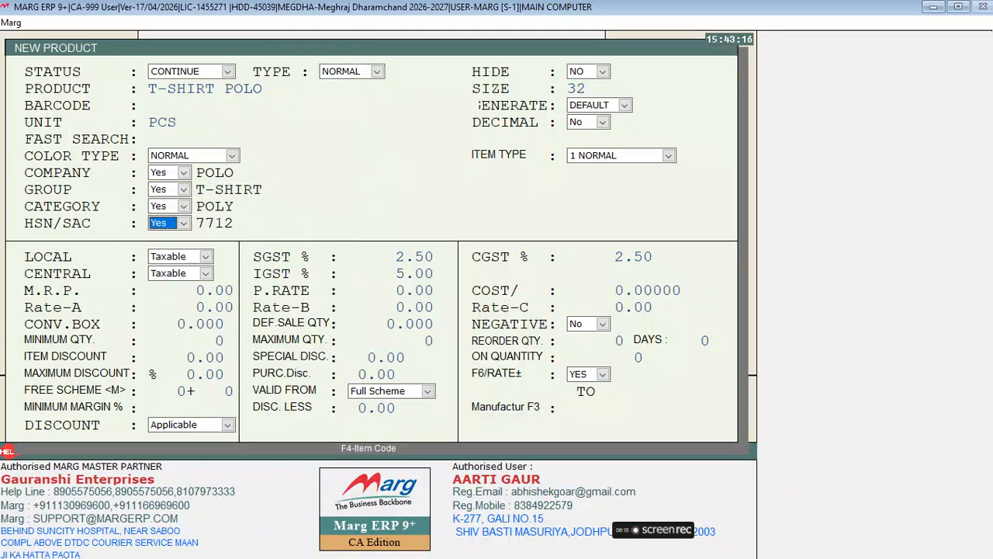
# Keep HSN/SAC set to Yes and check the details of existing code 6206.
pyautogui.press('space')
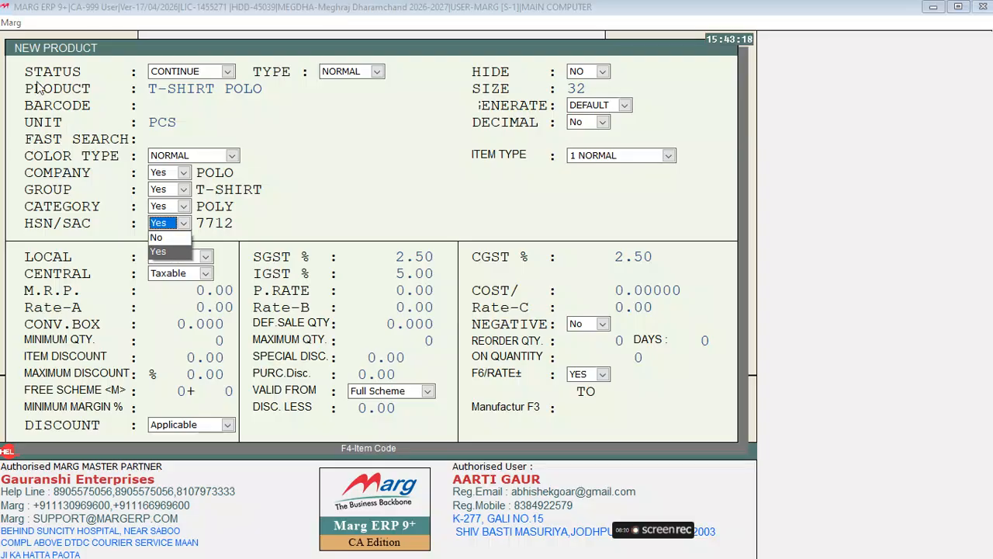
pyautogui.press('Return')
pyautogui.press('Return')
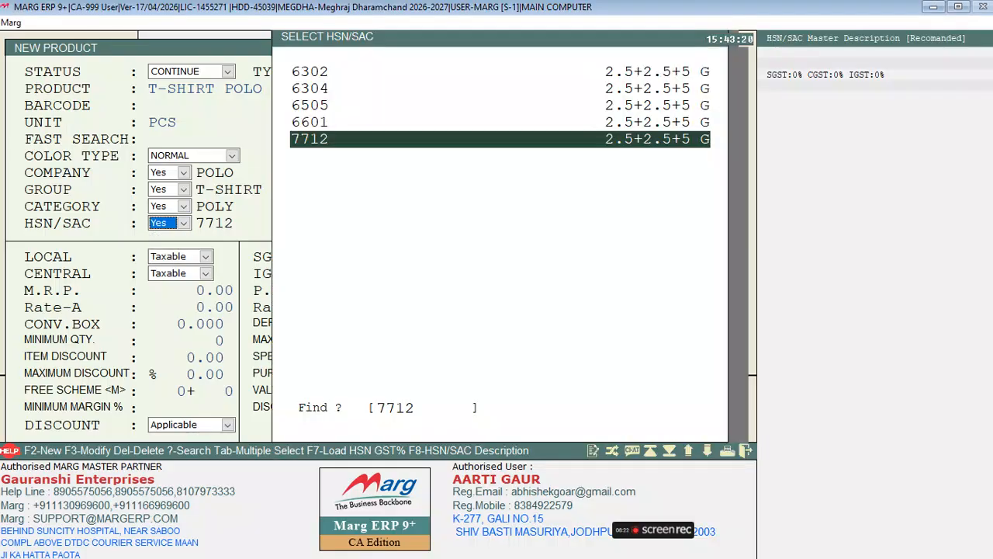
pyautogui.press('Up')
pyautogui.press('Up')
pyautogui.press('Up')
pyautogui.press('Up')
pyautogui.press('Up')
pyautogui.press('Up')
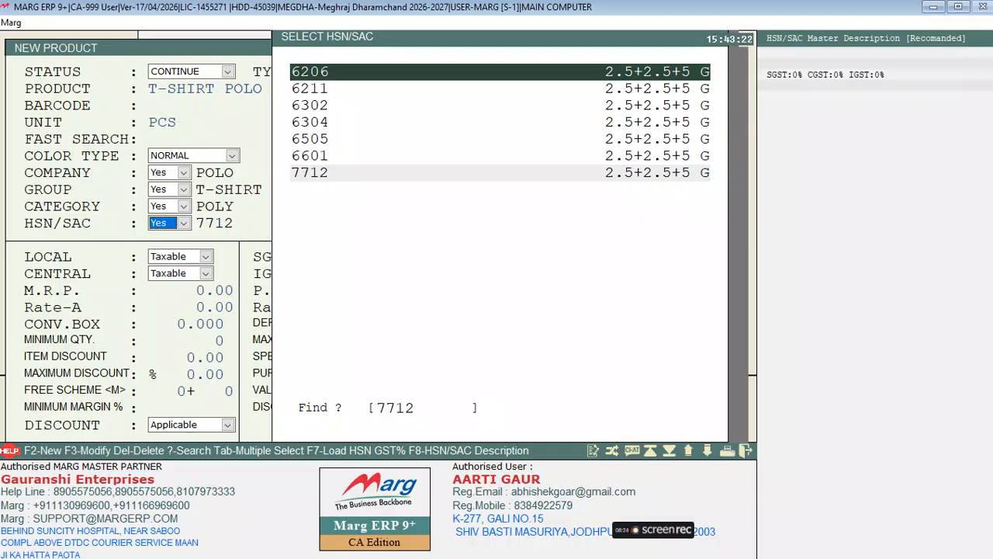
pyautogui.press('F3')
pyautogui.press('Escape')
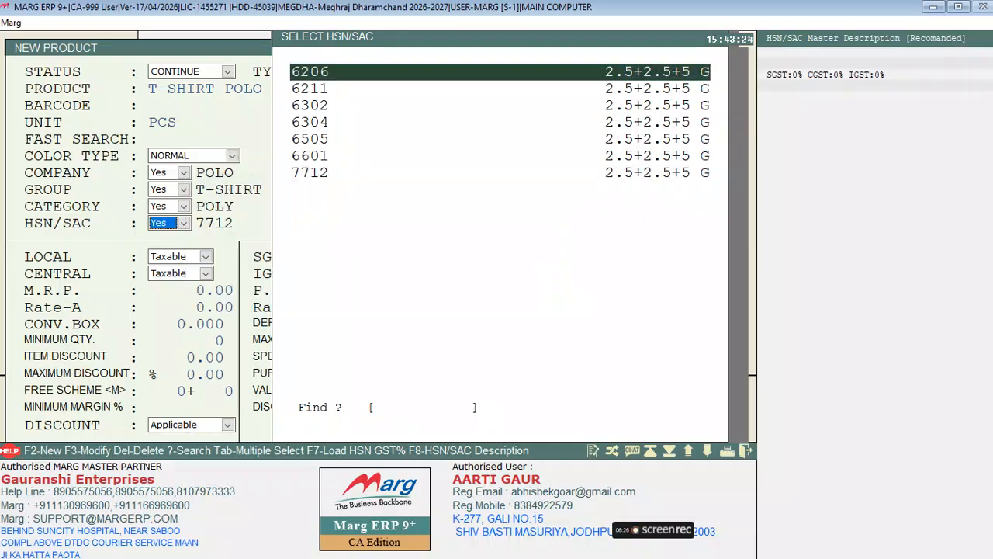
# Create HSN/SAC code 43434 with 2.5% SGST and assign it to T-SHIRT POLO.
pyautogui.press('F2')
pyautogui.write('4')
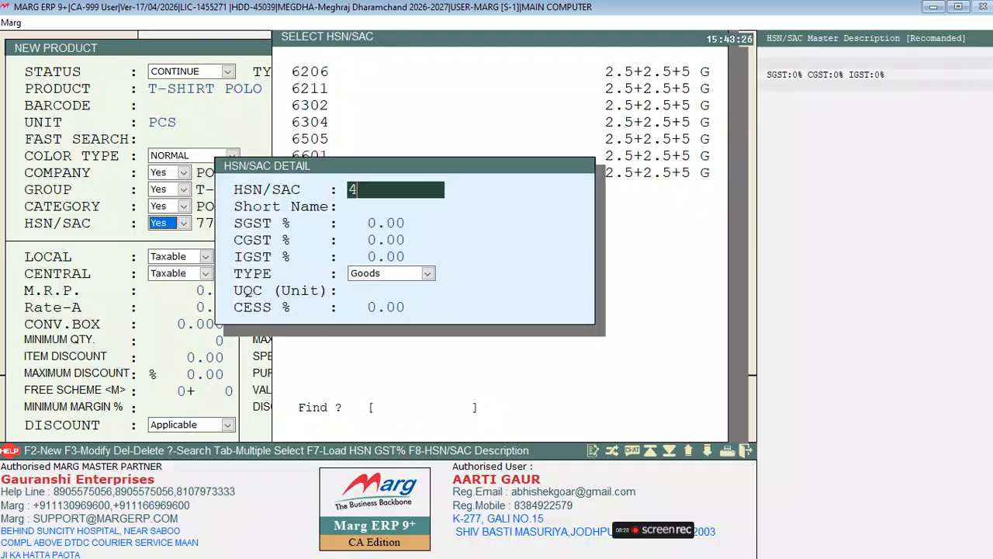
pyautogui.write('3434')
pyautogui.press('Return')
pyautogui.press('Return')
pyautogui.write('2.5')
pyautogui.press('Return')
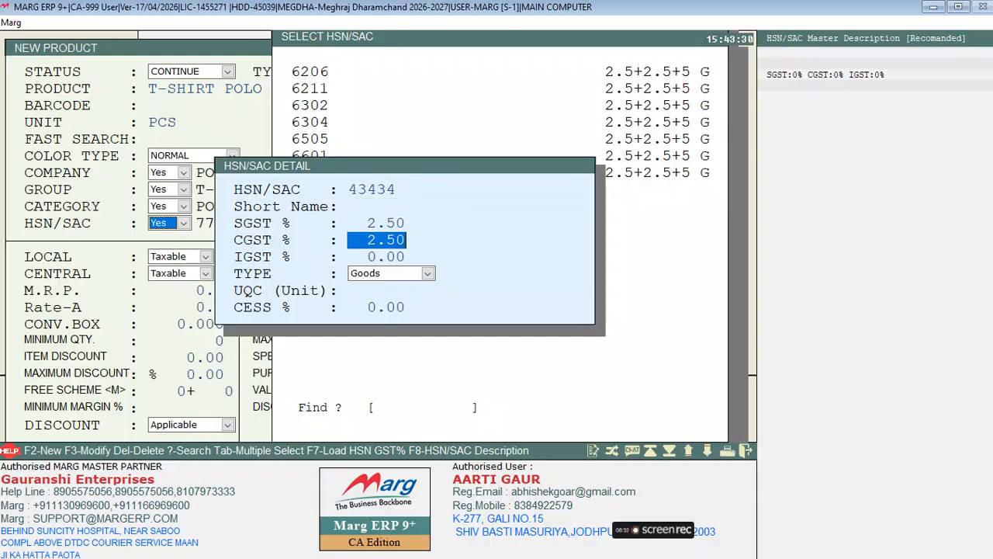
pyautogui.press('Return')
pyautogui.press('Return')
pyautogui.press('Return')
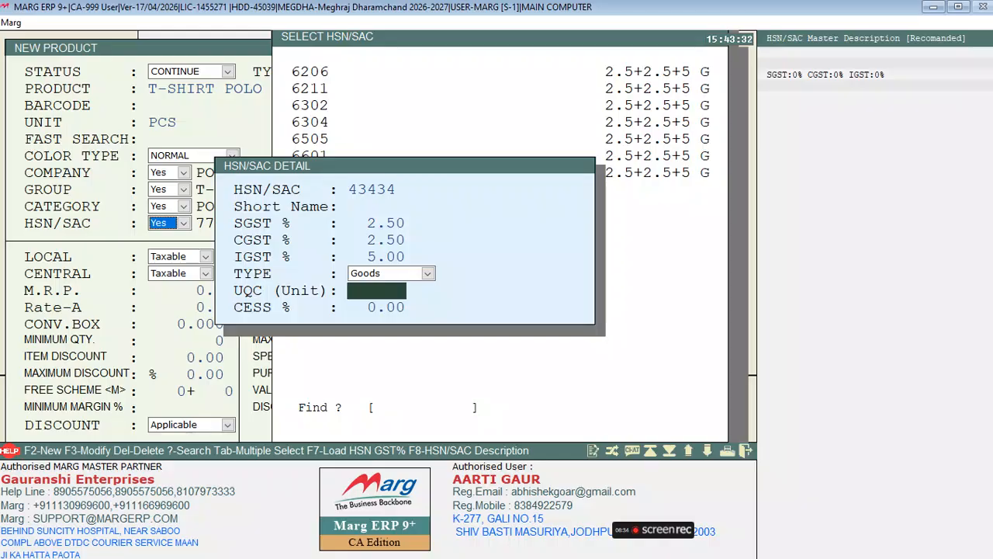
pyautogui.press('Up')
pyautogui.hotkey('alt', 'Down')
pyautogui.press('Return')
pyautogui.press('Return')
pyautogui.press('Return')
pyautogui.press('Escape')
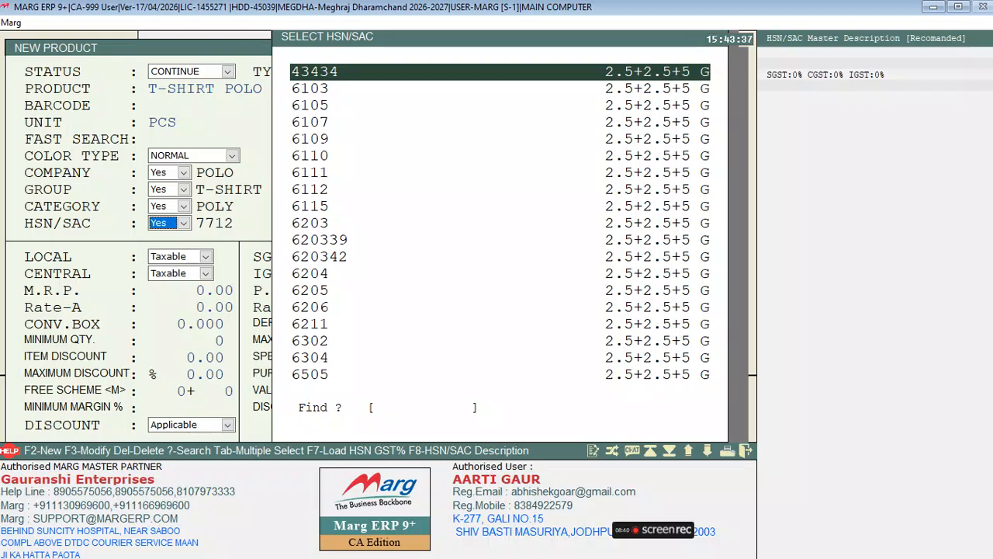
pyautogui.press('Return')
# Save the T-SHIRT POLO size 32 product with HSN/SAC 43434 and return to the item list.
pyautogui.press('Return')
pyautogui.press('Return')
pyautogui.press('Return')
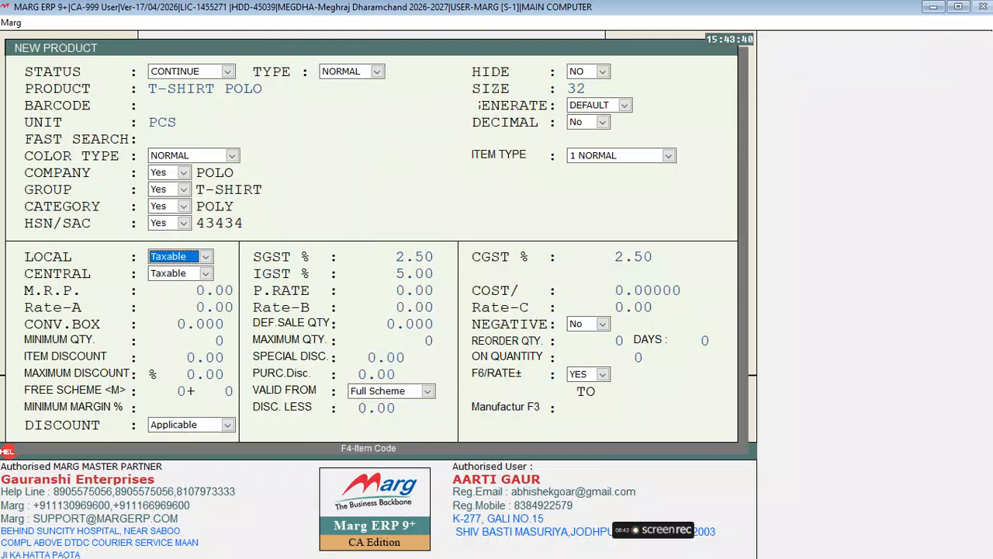
pyautogui.press('Return')
pyautogui.press('Return')
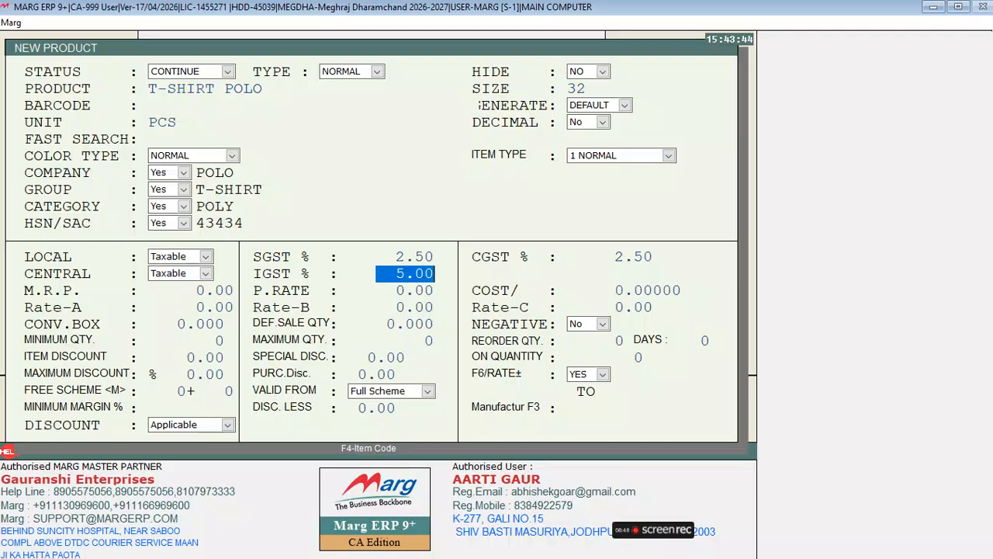
pyautogui.press('Escape')
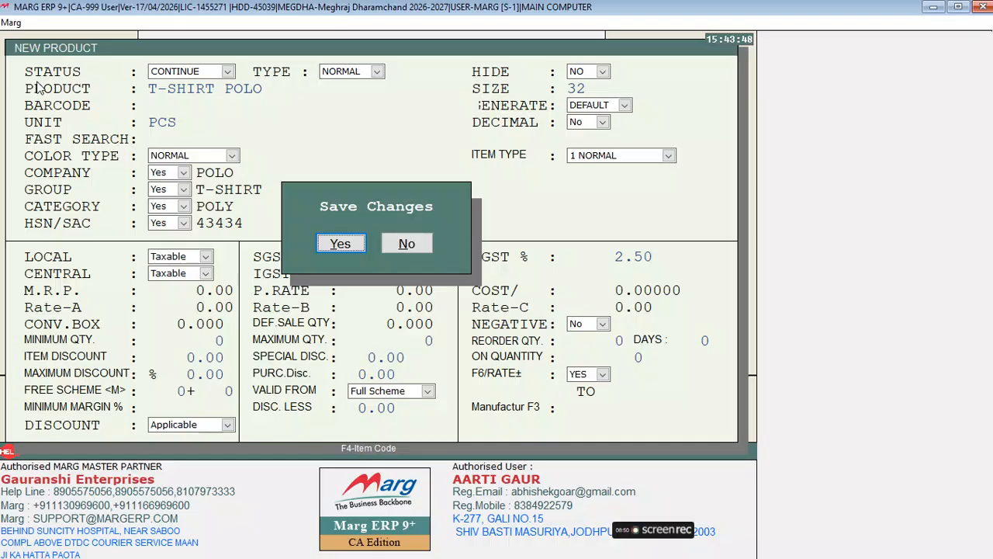
pyautogui.press('Return')
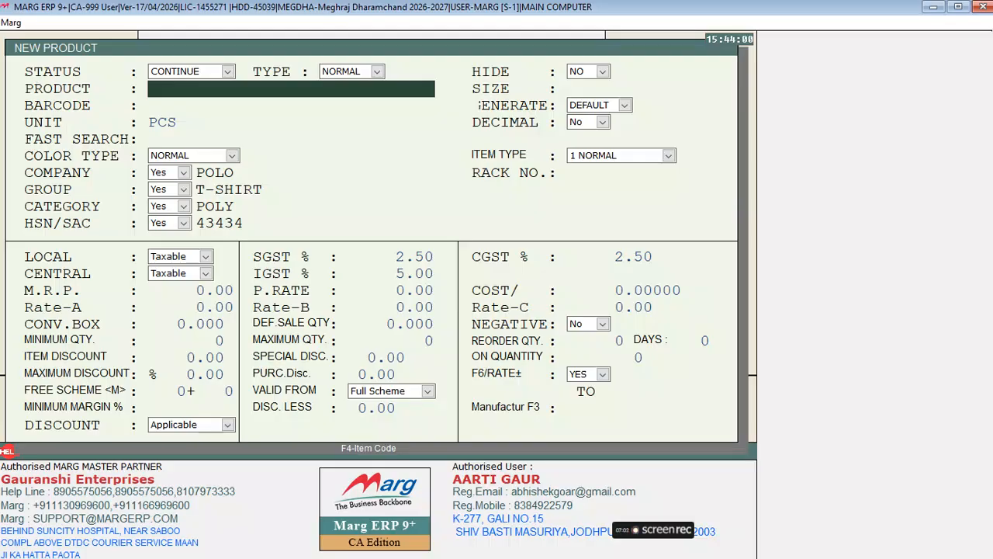
pyautogui.press('Escape')
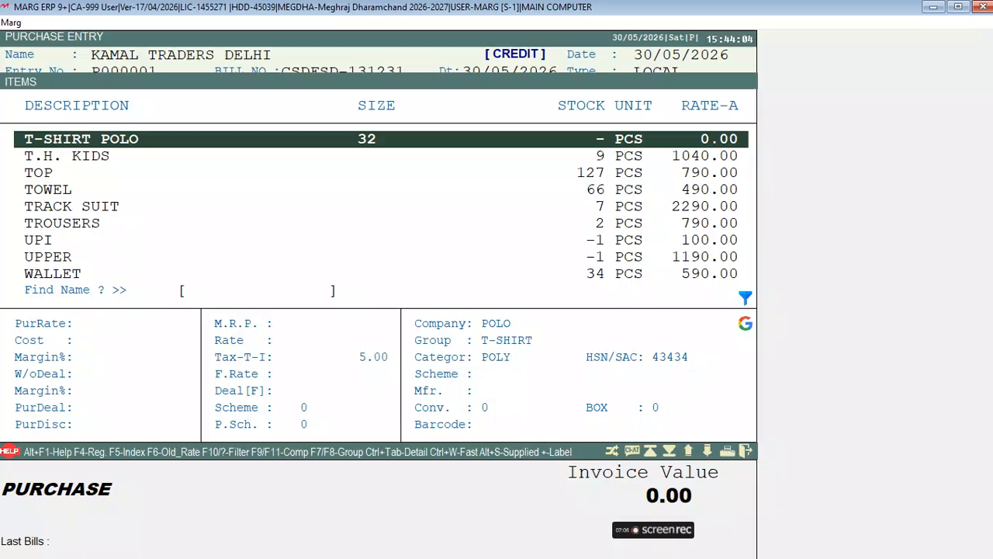
# Bill 10 T-SHIRT POLO on lot P000001/1 at rate 100, MRP 450, Rate-A 300.
pyautogui.press('Return')
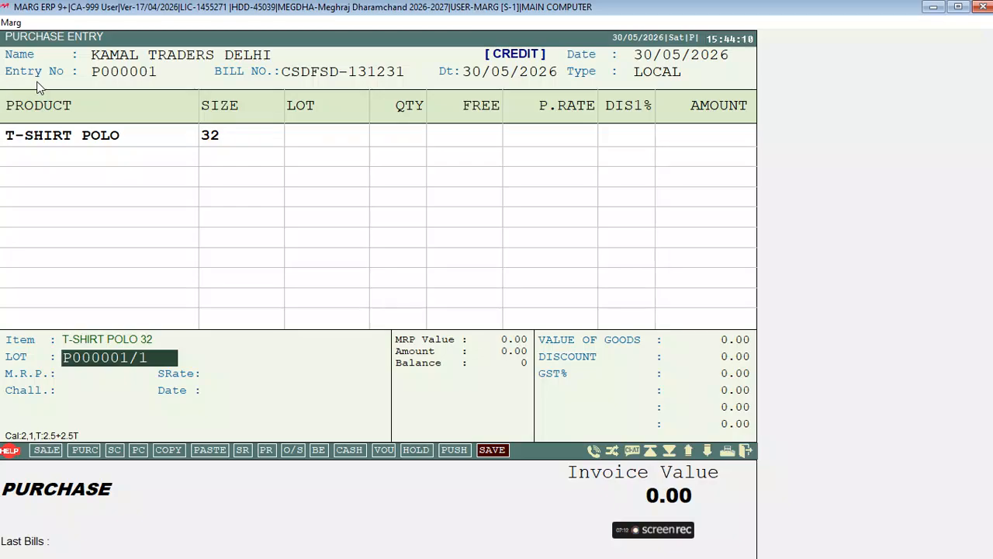
pyautogui.press('Return')
pyautogui.write('10')
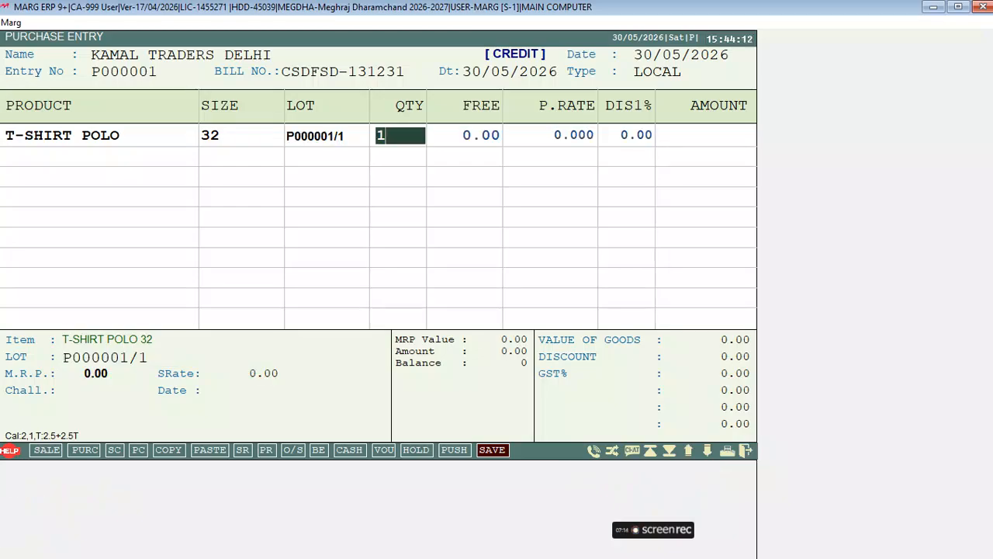
pyautogui.press('Return')
pyautogui.press('Return')
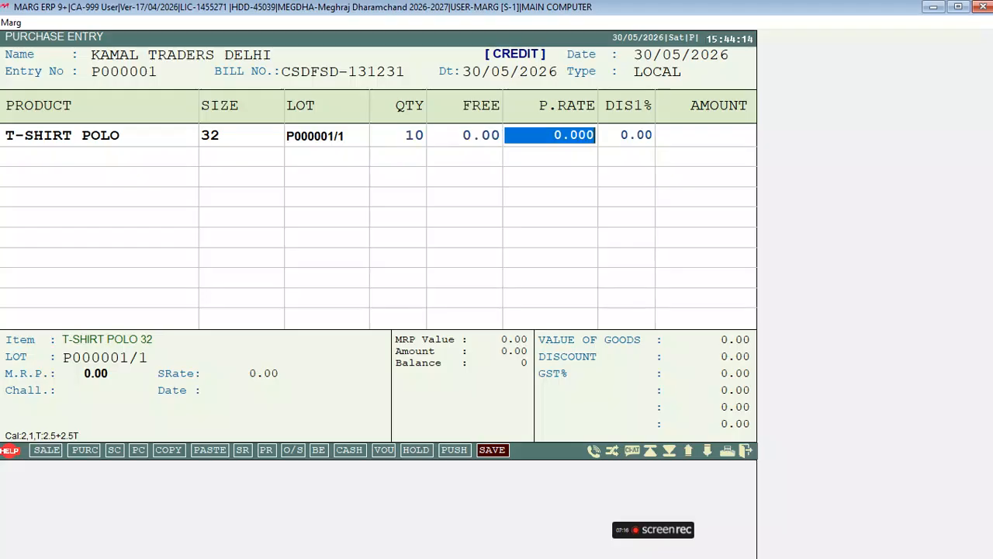
pyautogui.write('100      .')
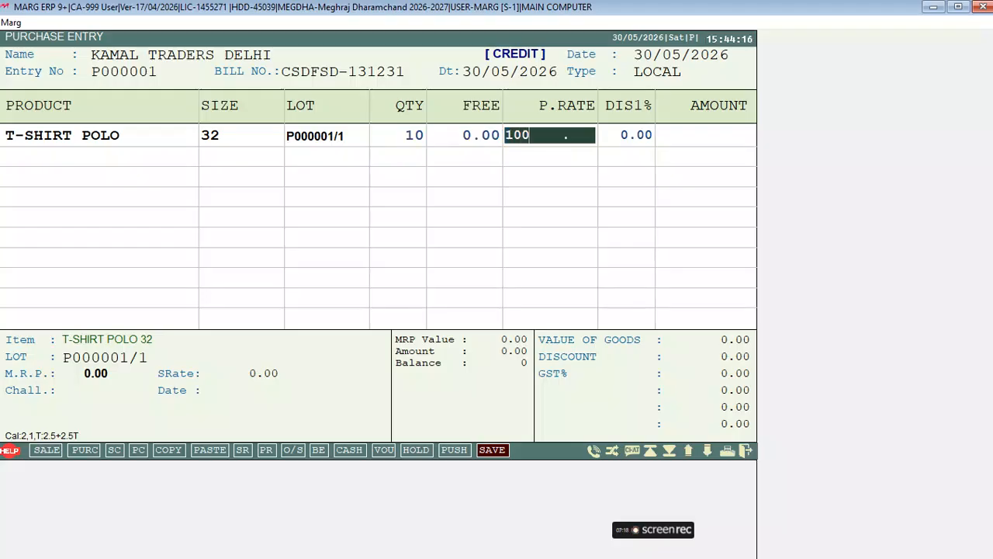
pyautogui.press('Return')
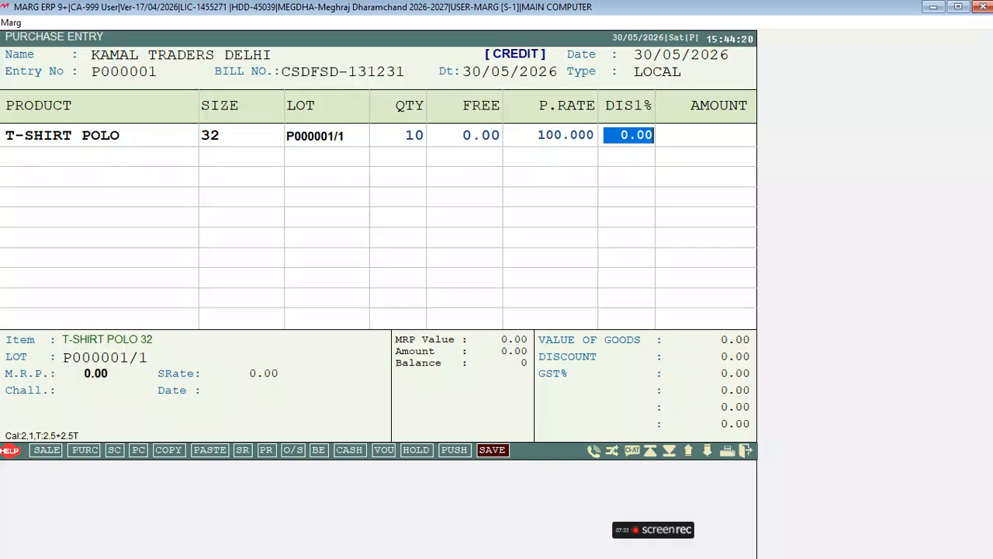
pyautogui.press('Return')
pyautogui.press('Return')
pyautogui.press('Return')
pyautogui.press('Return')
pyautogui.press('Return')
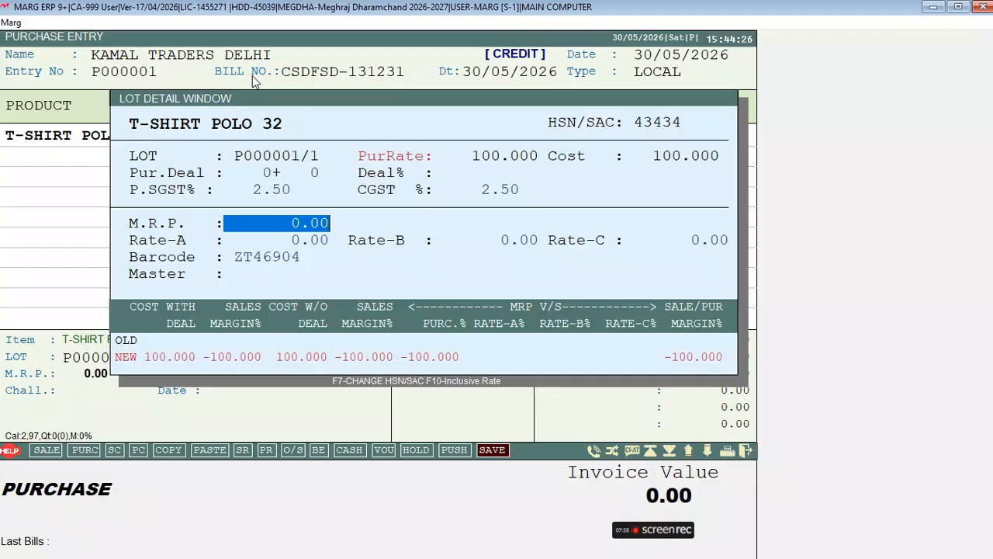
pyautogui.write('450')
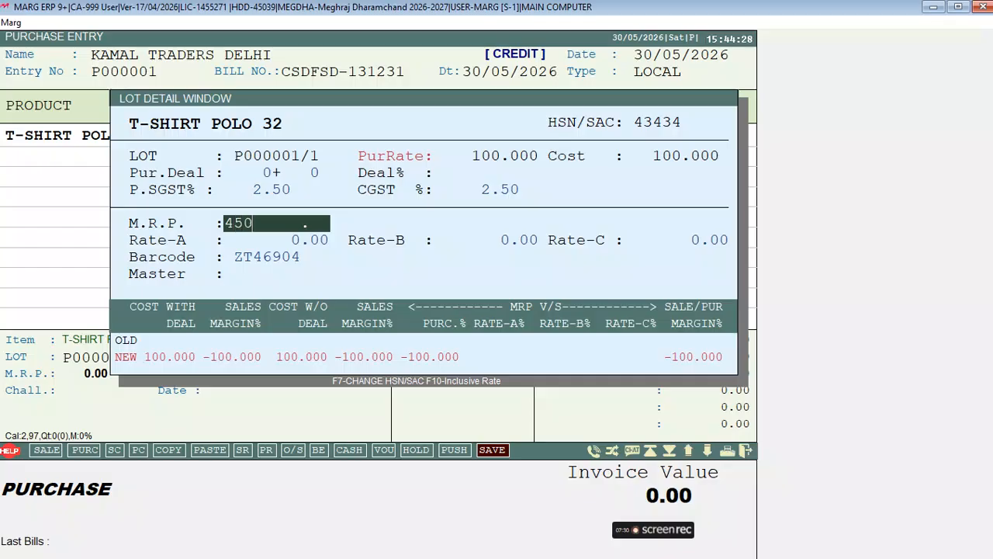
pyautogui.press('Return')
pyautogui.write('300')
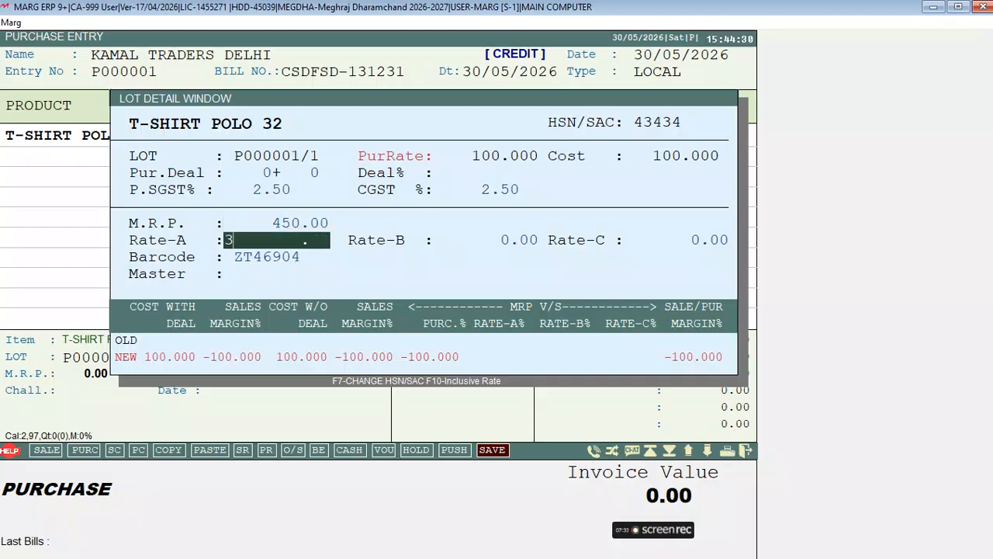
pyautogui.press('Return')
pyautogui.press('Return')
pyautogui.press('Return')
pyautogui.press('Return')
pyautogui.press('Return')
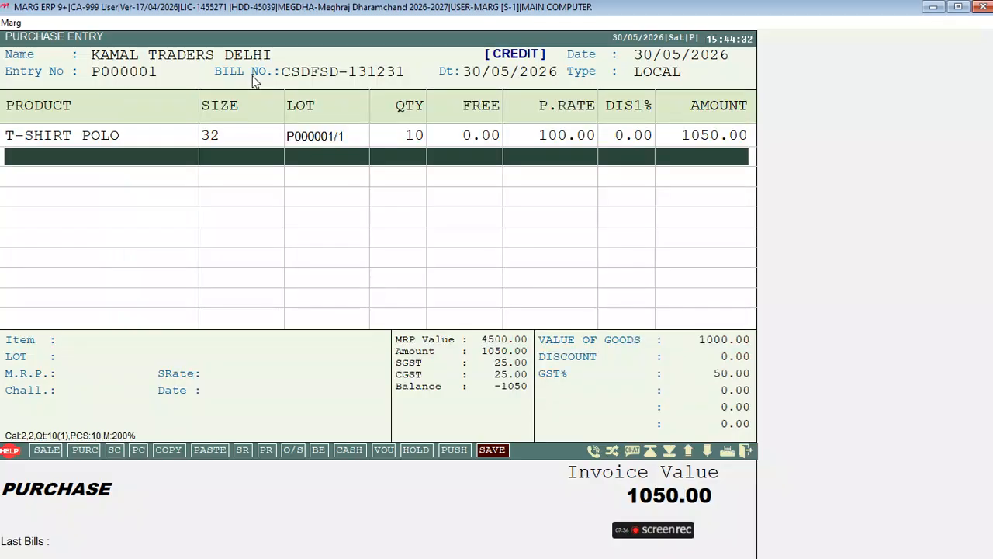
# Add a T-SHIRT POLO row on lot P000001/2: 5 pieces at 120, MRP 550, Rate-A 400.
pyautogui.press('Up')
pyautogui.press('Down')
pyautogui.press('Up')
pyautogui.press('Down')
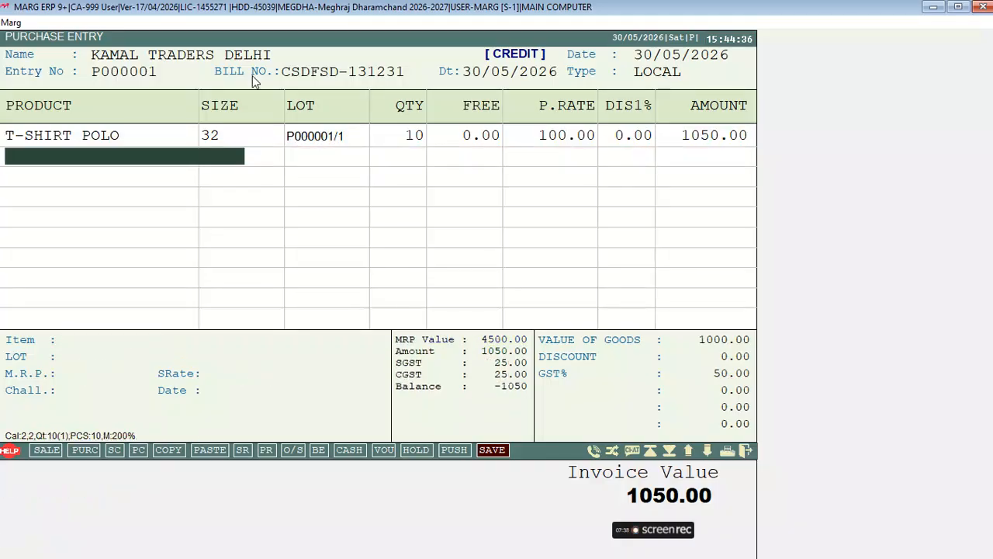
pyautogui.press('Return')
pyautogui.press('Return')
pyautogui.press('Return')
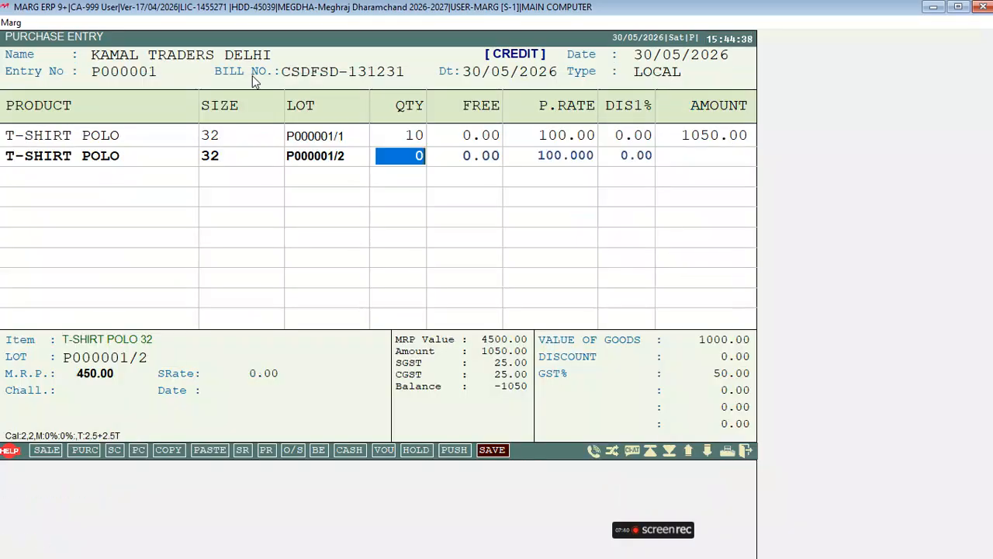
pyautogui.write('5')
pyautogui.press('Return')
pyautogui.press('Return')
pyautogui.write('120')
pyautogui.press('Return')
pyautogui.press('Return')
pyautogui.press('Return')
pyautogui.press('Return')
pyautogui.press('Return')
pyautogui.press('Return')
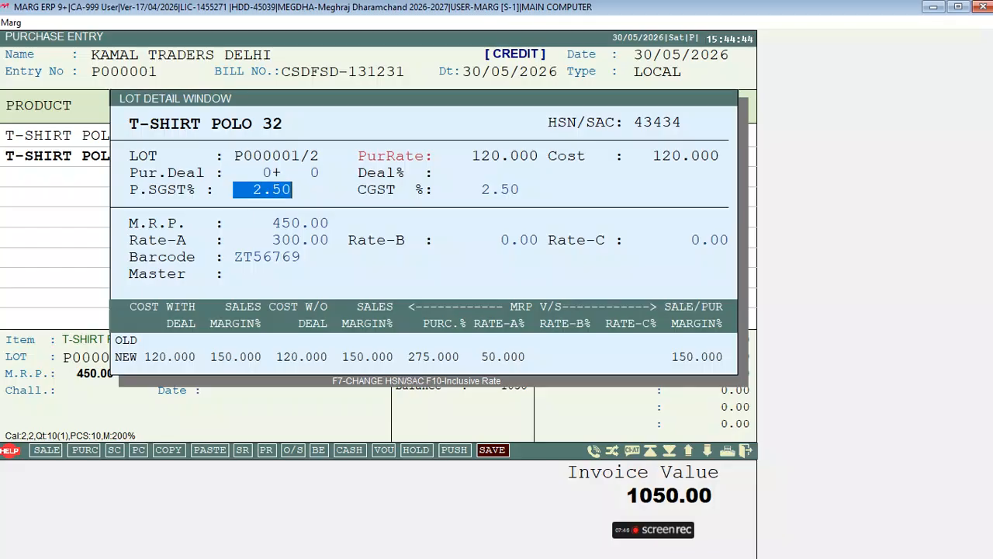
pyautogui.write('550')
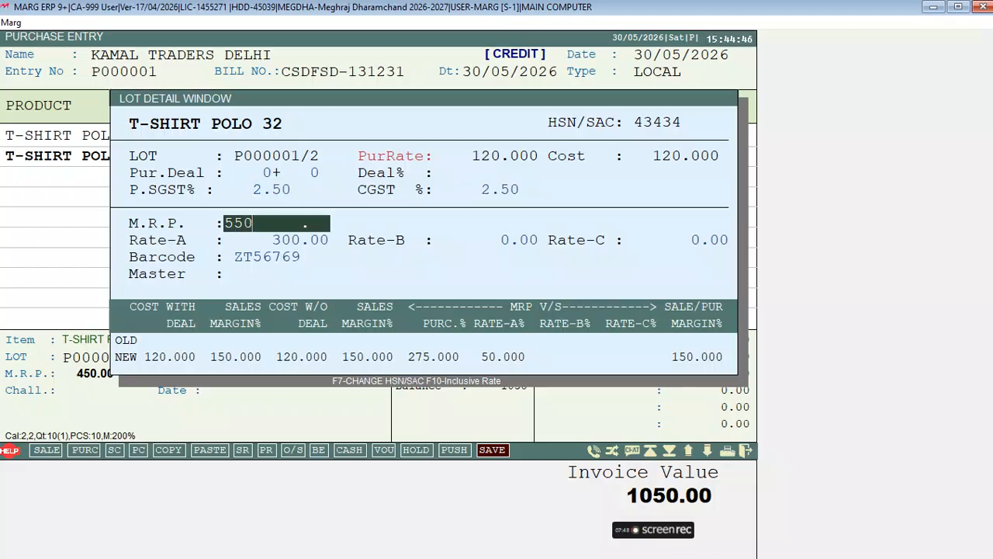
pyautogui.press('Return')
pyautogui.write('400')
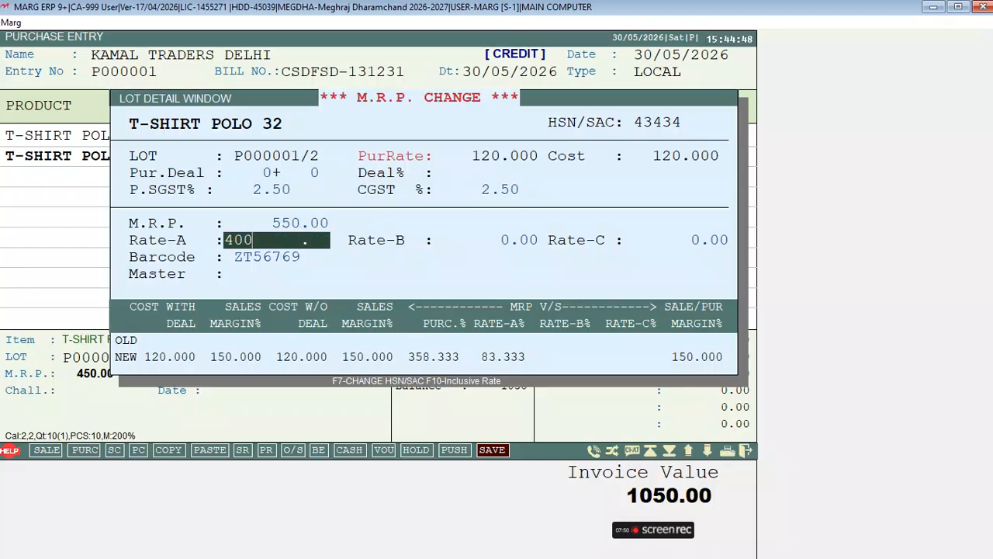
pyautogui.press('Return')
pyautogui.press('Return')
pyautogui.press('Return')
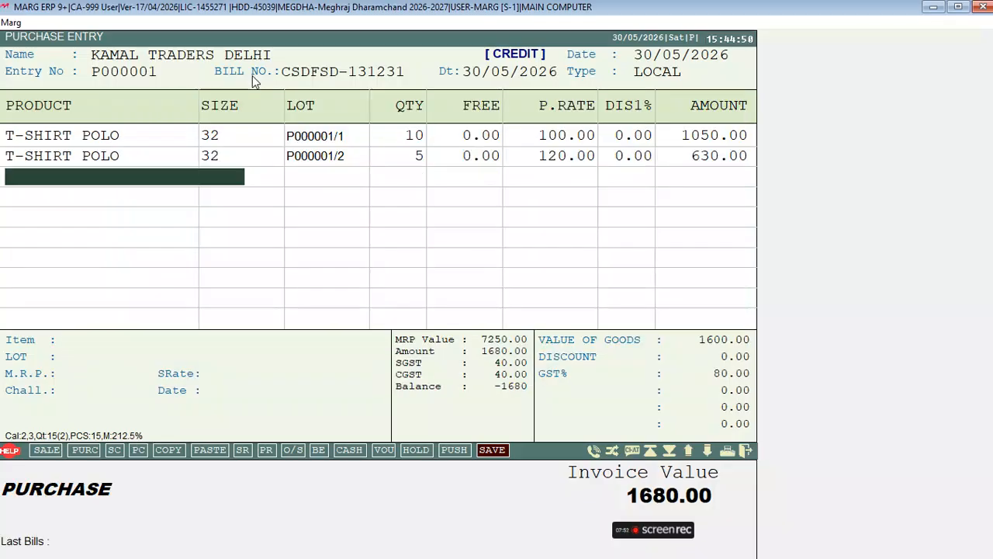
pyautogui.press('Return')
pyautogui.press('Return')
# Add a T-SHIRT POLO row on lot P000001/3: 5 pieces at 140, MRP 600, Rate-A 550.
pyautogui.press('Return')
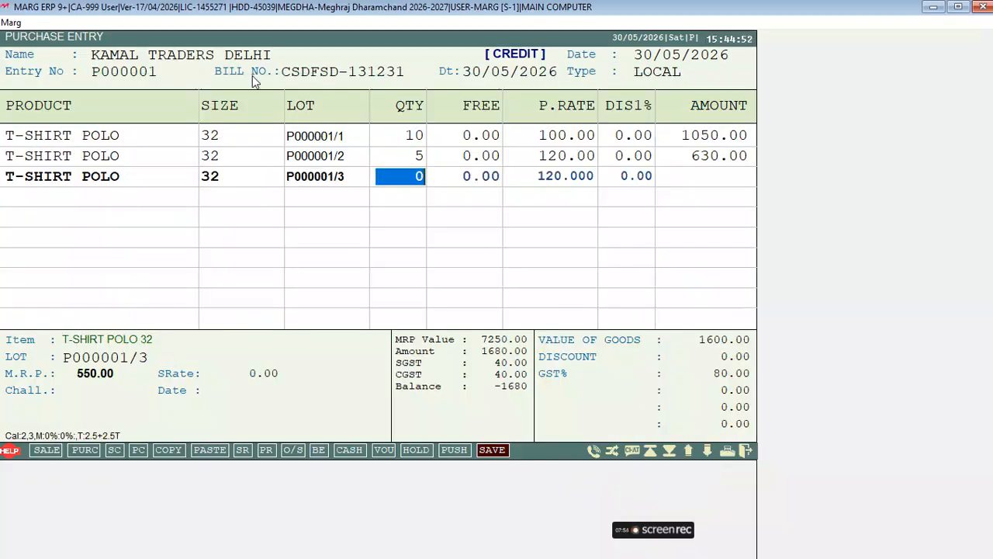
pyautogui.write('5')
pyautogui.press('Return')
pyautogui.press('Return')
pyautogui.write('140')
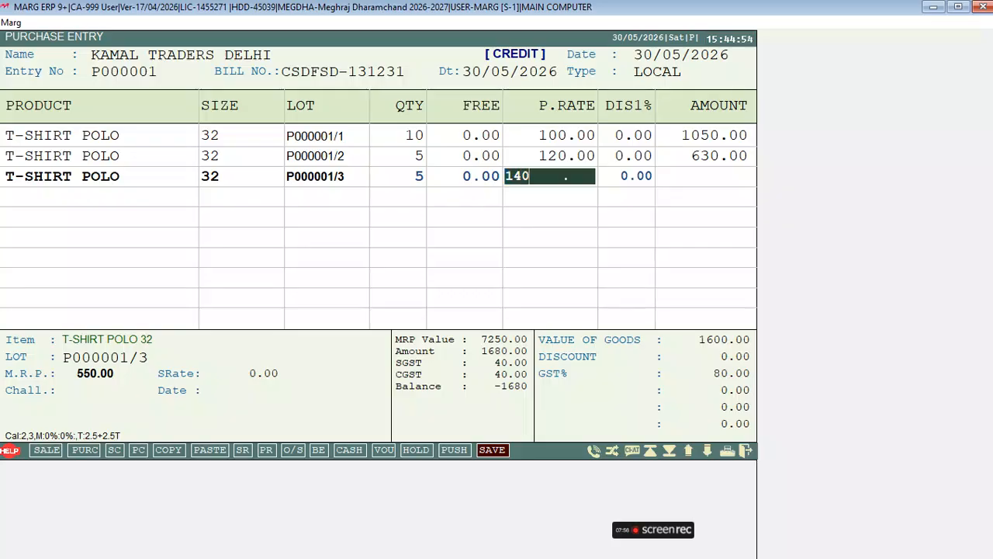
pyautogui.press('Return')
pyautogui.press('Return')
pyautogui.press('Return')
pyautogui.press('Return')
pyautogui.press('Return')
pyautogui.press('Return')
pyautogui.write('600')
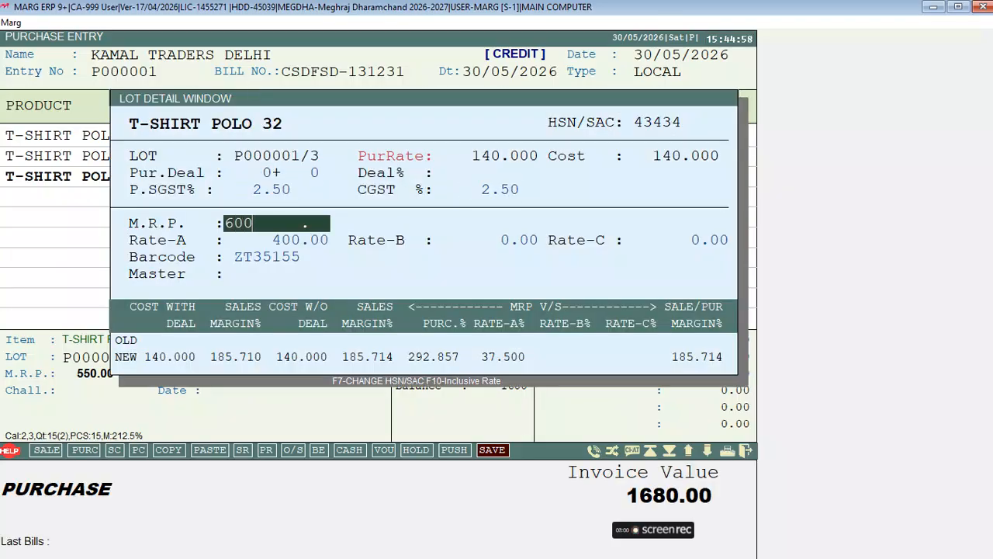
pyautogui.press('Return')
pyautogui.write('550')
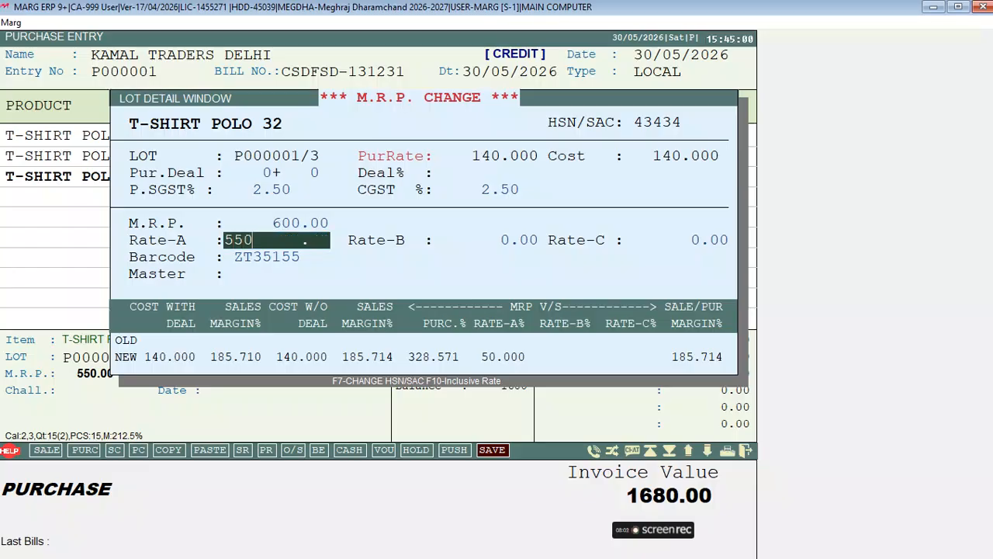
pyautogui.press('Return')
pyautogui.press('Return')
pyautogui.press('Return')
pyautogui.press('Return')
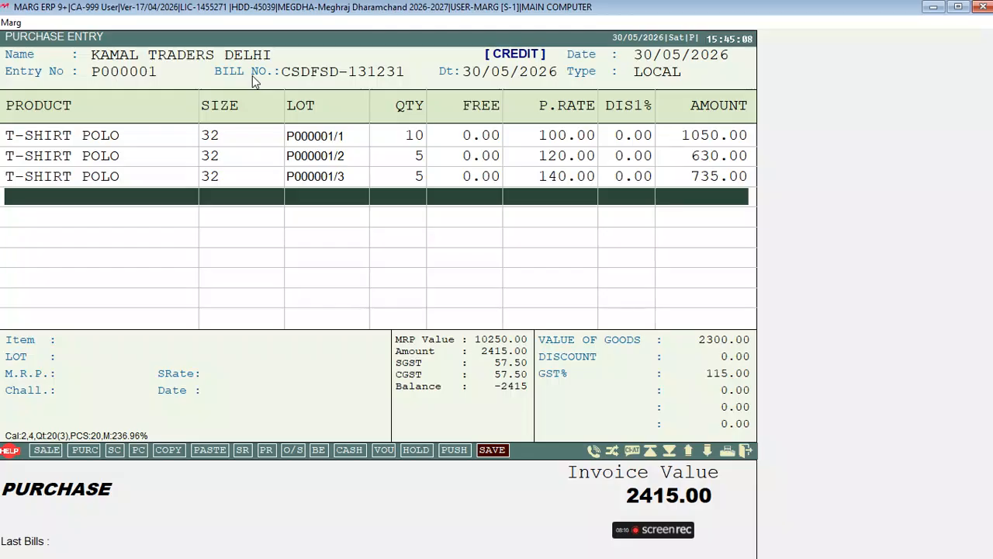
# Start a new product named JENAS from the item list of a new bill row.
pyautogui.press('Return')
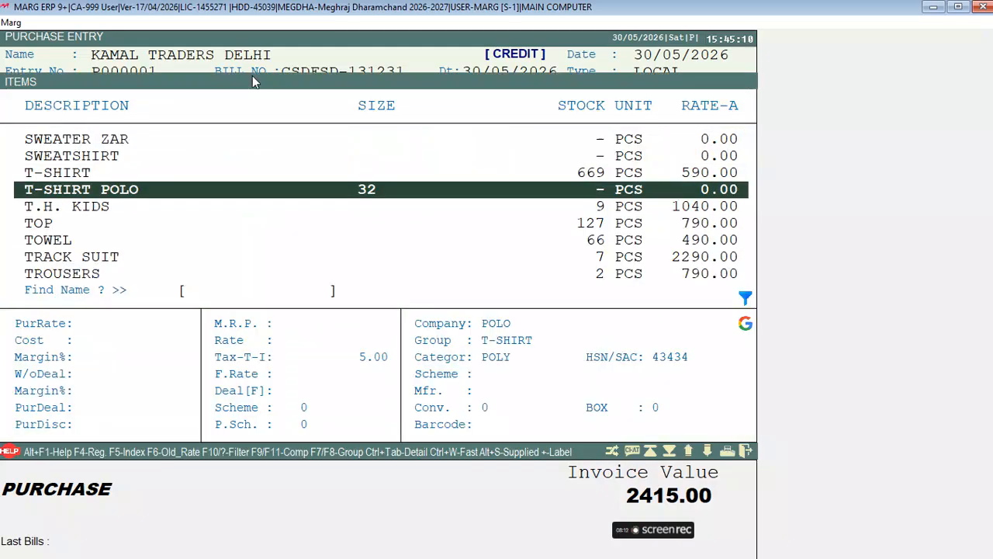
pyautogui.press('F2')
pyautogui.write('JENAS')
pyautogui.press('Return')
pyautogui.press('Return')
pyautogui.press('Return')
pyautogui.press('Return')
pyautogui.press('Return')
pyautogui.press('Return')
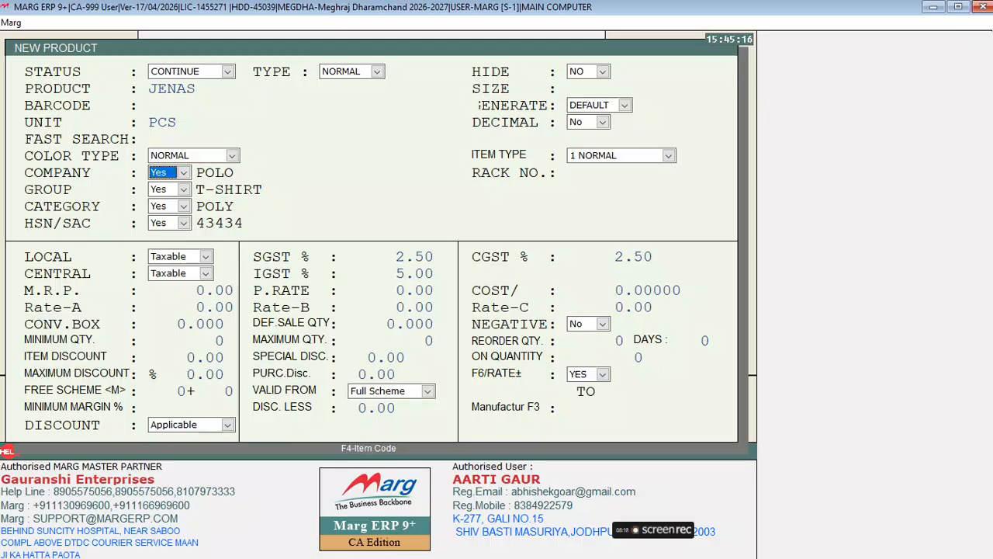
# Create the new group JEANS and assign it to JENAS.
pyautogui.press('Return')
pyautogui.press('Return')
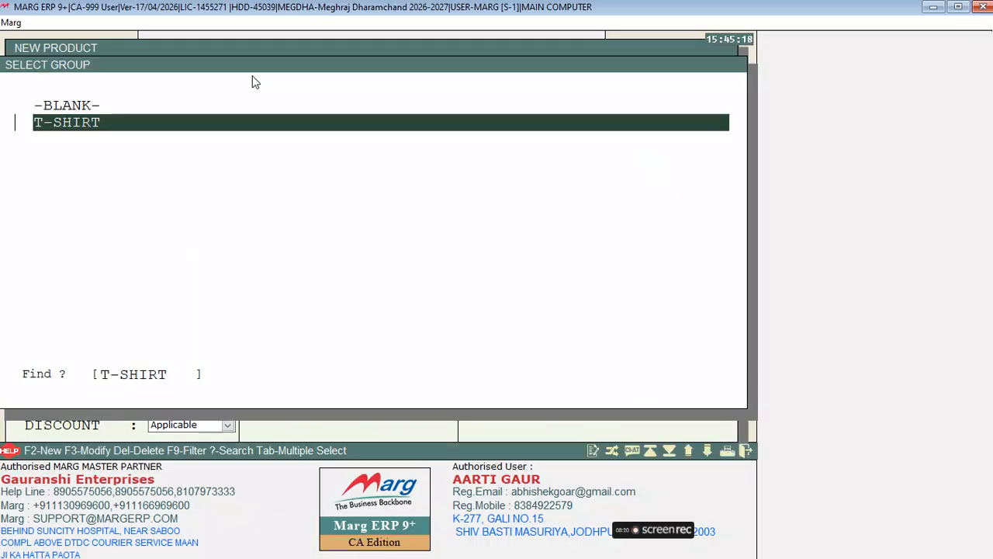
pyautogui.press('F2')
pyautogui.write('JES')
pyautogui.press('BackSpace')
pyautogui.write('ANS')
pyautogui.press('Return')
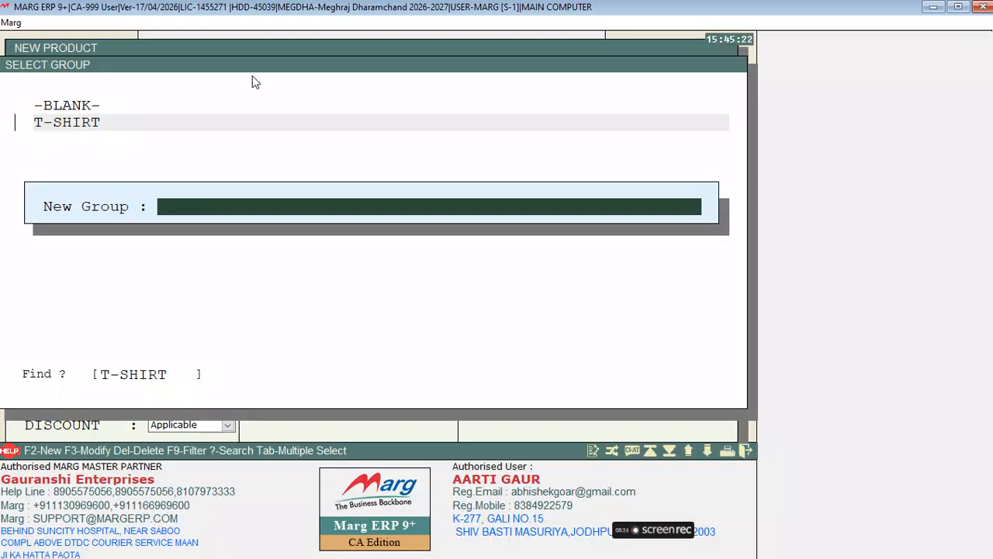
pyautogui.press('Return')
pyautogui.press('Return')
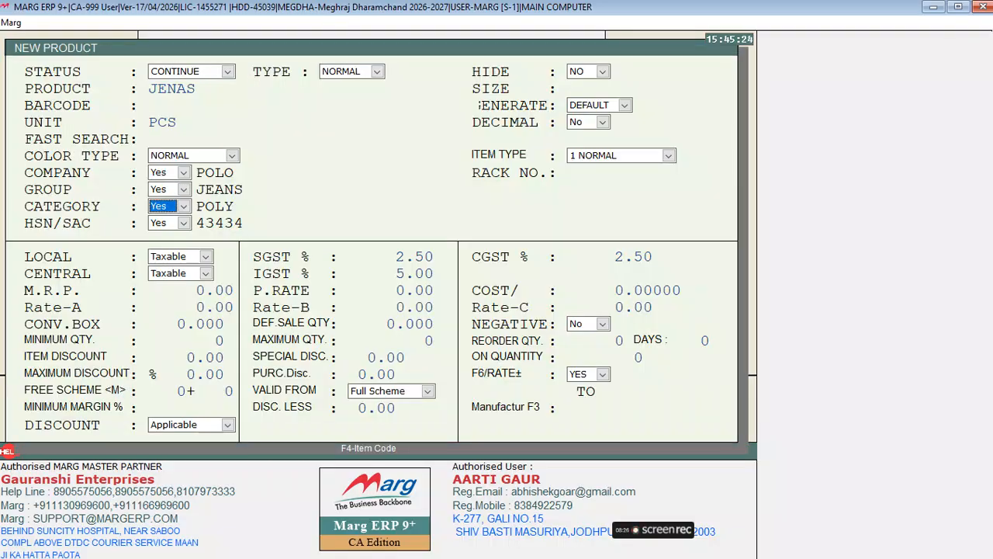
# Set JENAS's category to MATTY and save the product.
pyautogui.press('Return')
pyautogui.press('Up')
pyautogui.press('Return')
pyautogui.press('Return')
pyautogui.press('Return')
pyautogui.press('Return')
pyautogui.press('Return')
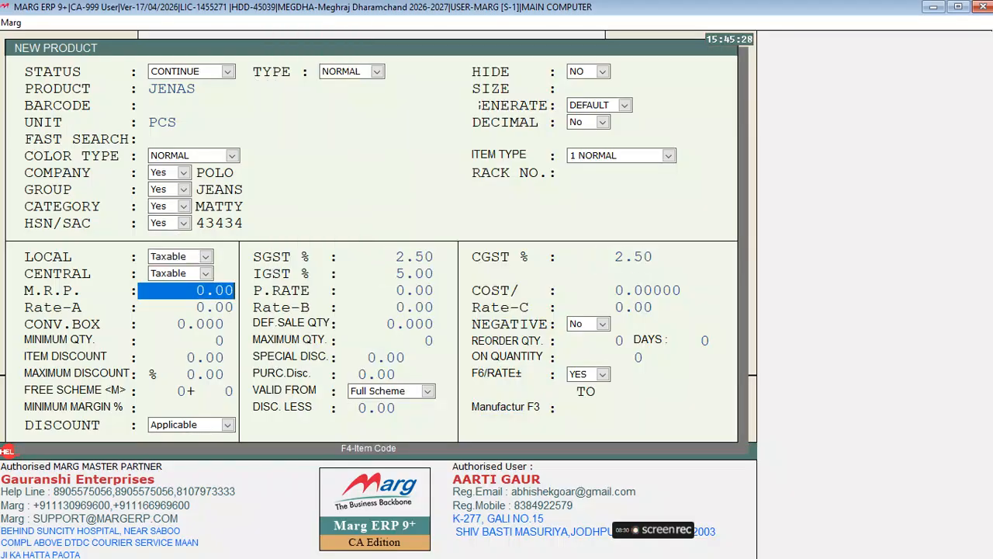
pyautogui.press('Return')
pyautogui.press('Return')
pyautogui.press('Return')
pyautogui.press('Return')
pyautogui.press('Return')
pyautogui.press('Return')
pyautogui.press('Return')
pyautogui.press('Return')
pyautogui.press('Return')
pyautogui.press('Return')
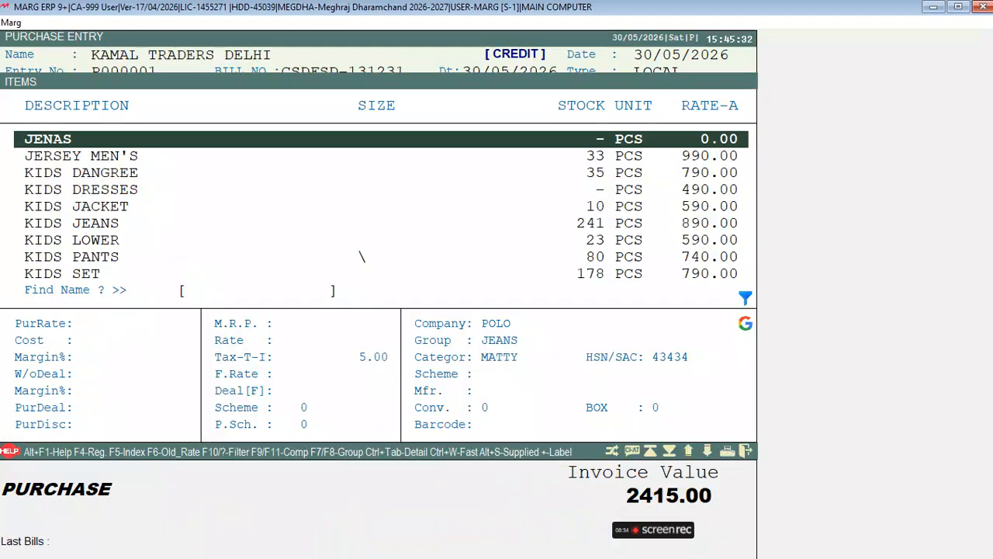
pyautogui.press('Return')
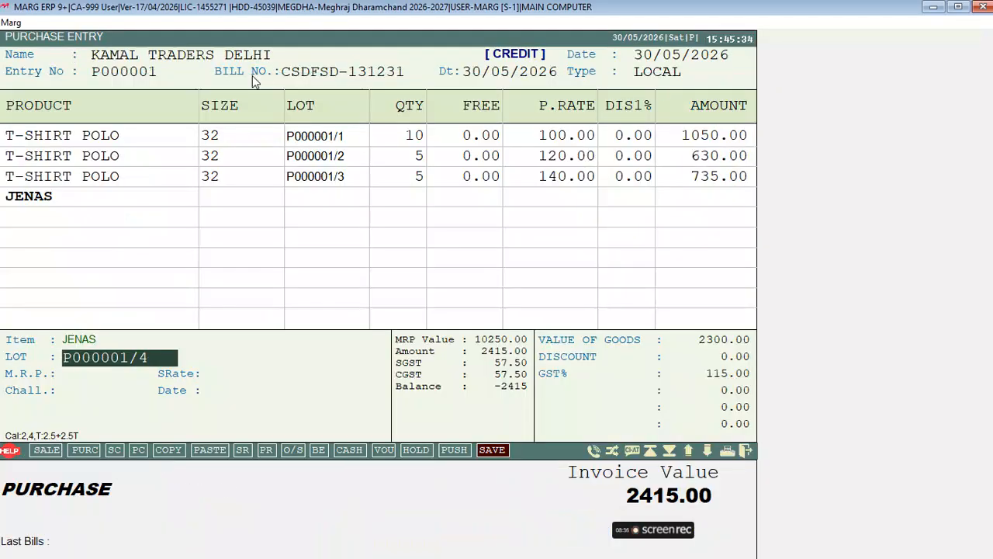
# Bill 10 JENAS on lot P000001/4 at rate 100, MRP 550, Rate-A 400.
pyautogui.press('Return')
pyautogui.write('10')
pyautogui.press('Return')
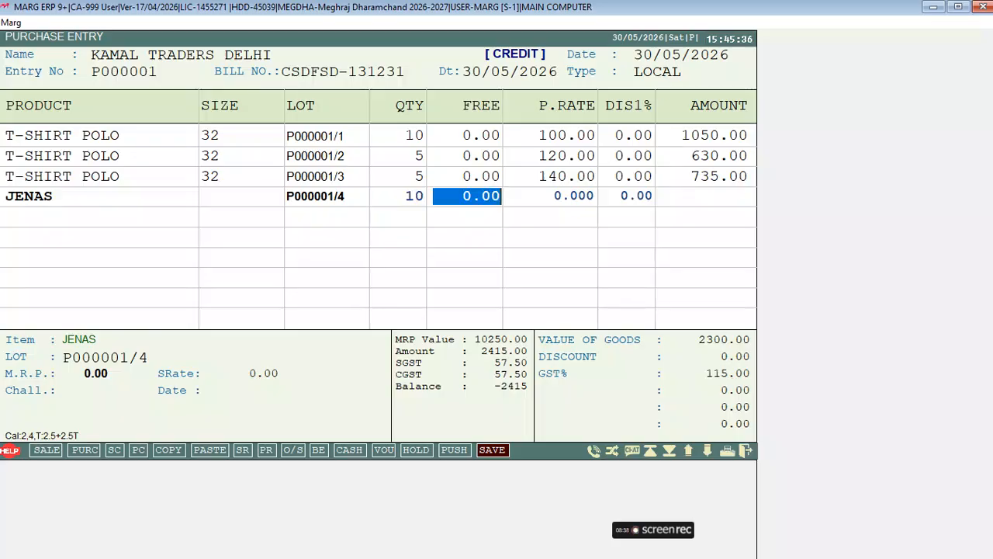
pyautogui.press('Return')
pyautogui.write('100')
pyautogui.press('Return')
pyautogui.press('Return')
pyautogui.press('Return')
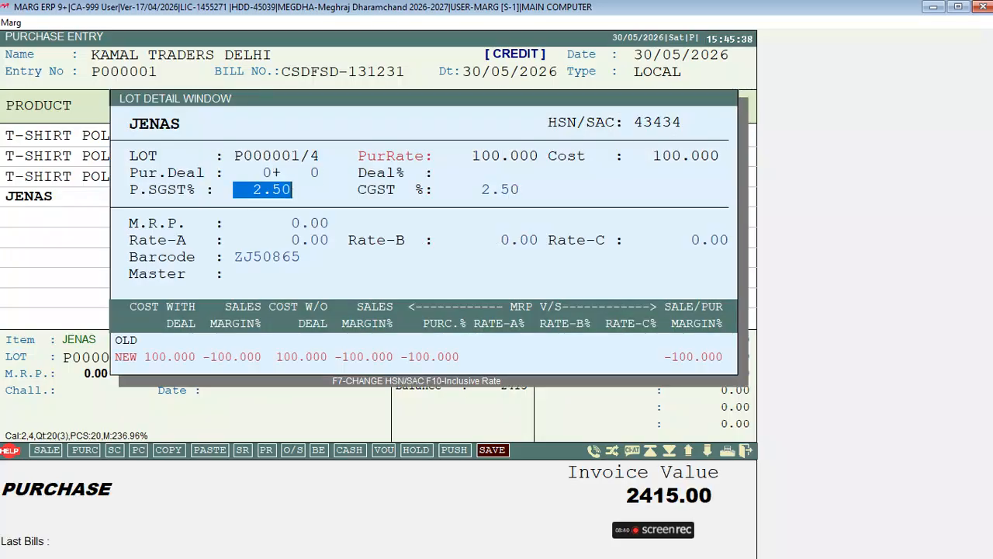
pyautogui.press('Return')
pyautogui.press('Return')
pyautogui.write('550')
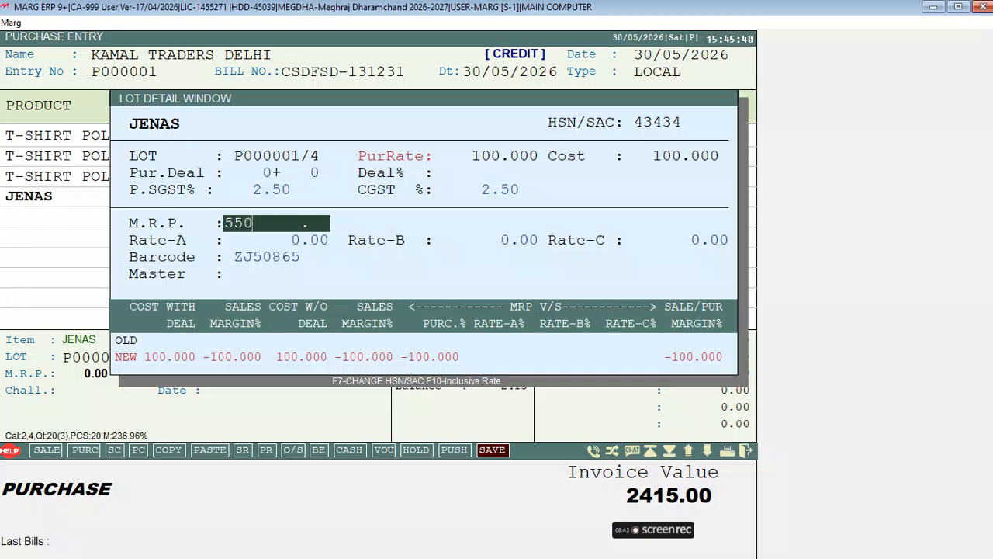
pyautogui.press('Return')
pyautogui.write('400')
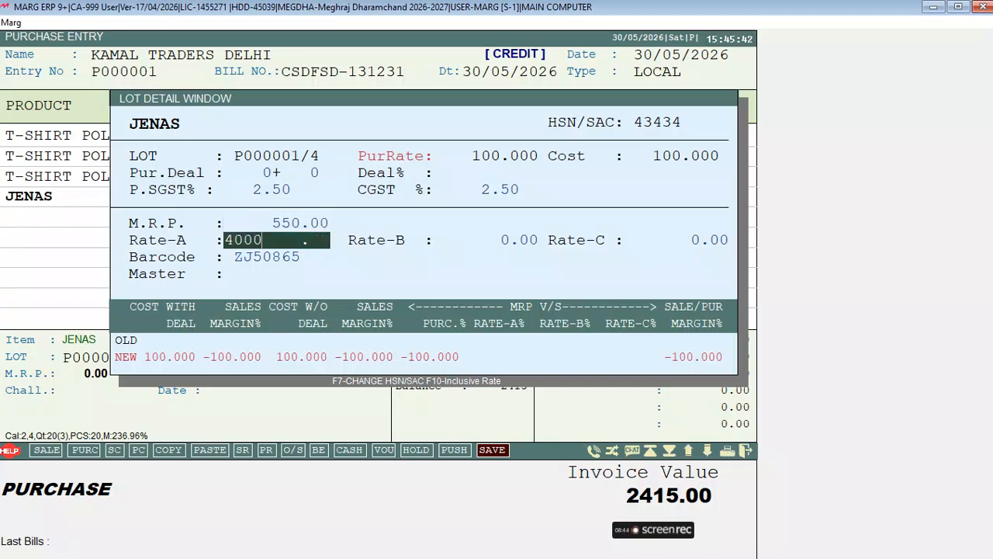
pyautogui.press('Return')
pyautogui.press('Return')
pyautogui.press('Return')
# Add a JENAS row: 10 pieces at 150, MRP 650, Rate-A 500.
pyautogui.press('Return')
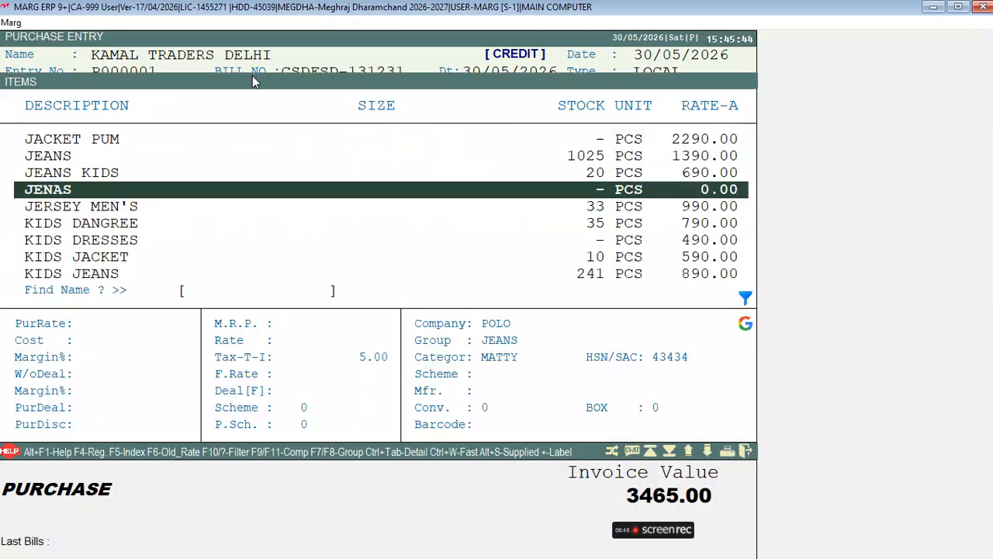
pyautogui.press('Return')
pyautogui.press('Return')
pyautogui.write('10')
pyautogui.press('Return')
pyautogui.write('150')
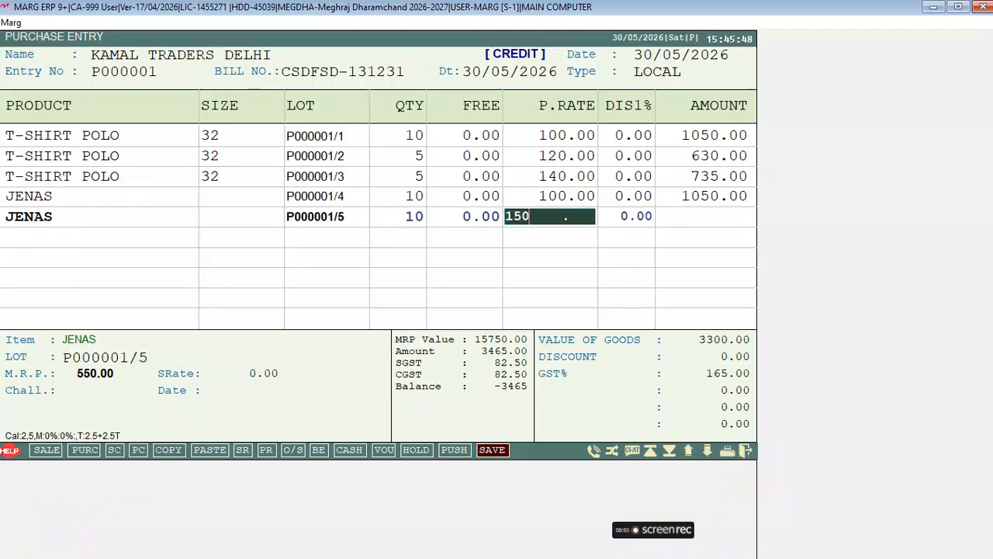
pyautogui.press('Return')
pyautogui.press('Return')
pyautogui.press('Return')
pyautogui.press('Return')
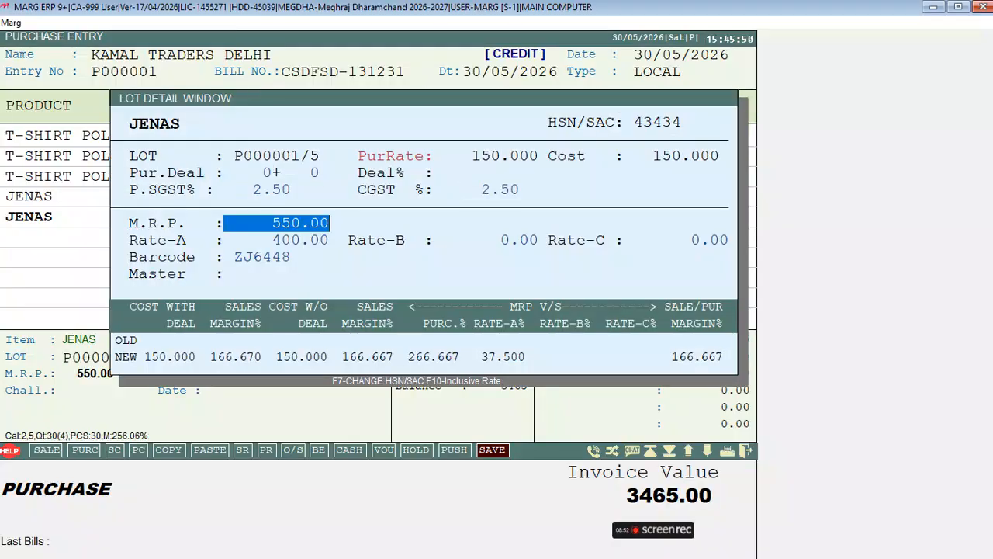
pyautogui.write('650')
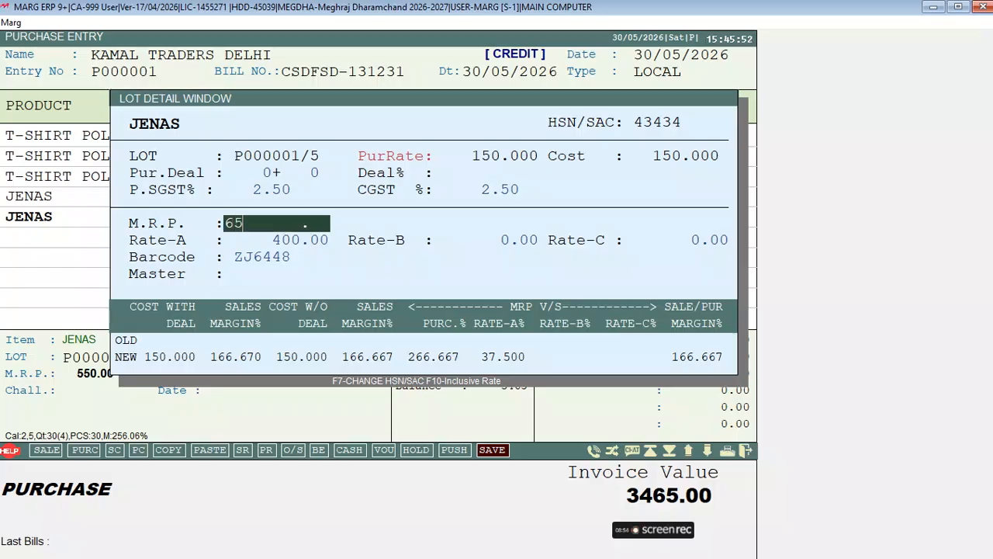
pyautogui.press('Return')
pyautogui.write('500')
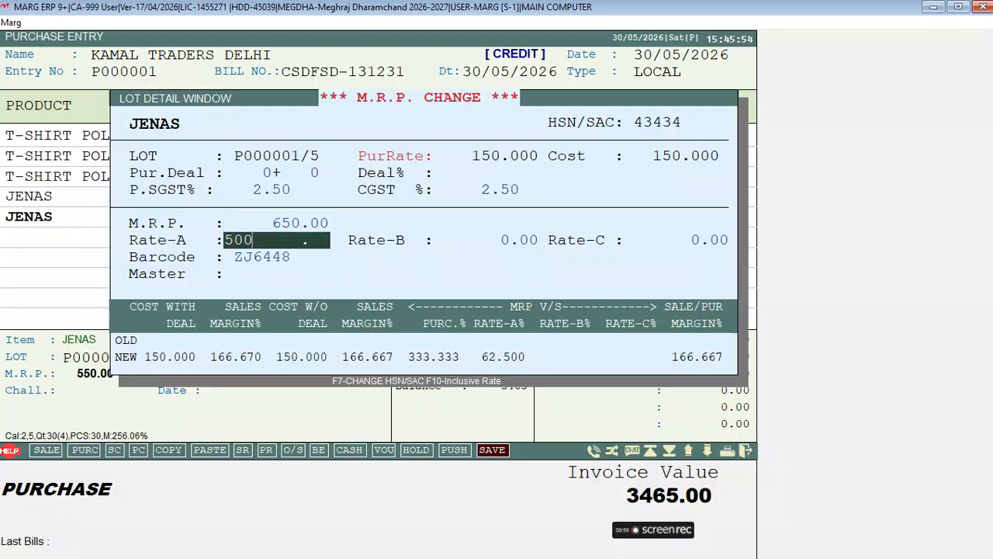
pyautogui.press('Return')
pyautogui.press('Return')
pyautogui.press('Return')
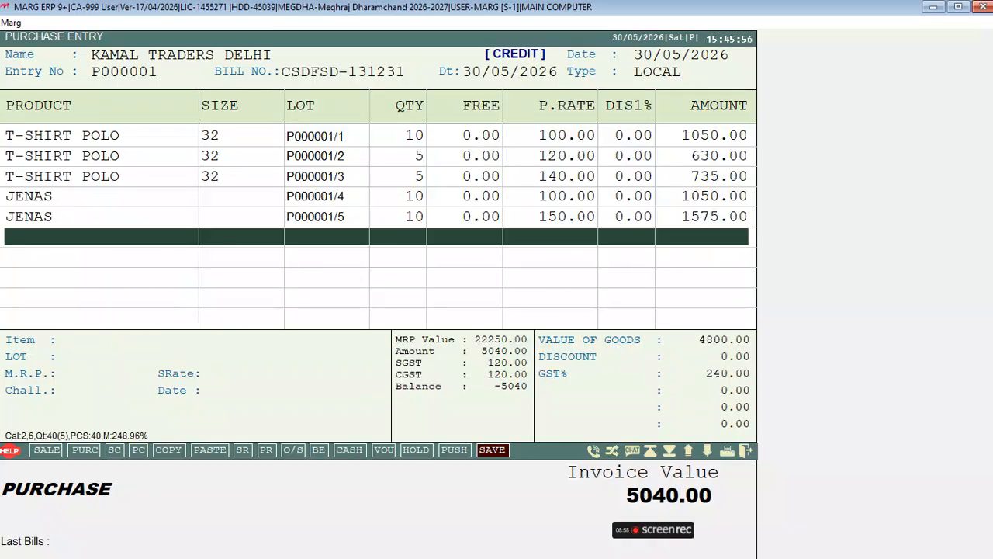
pyautogui.press('Return')
# Add a JENAS row of 5 at 160 with MRP cleared and Rate-A 400.
pyautogui.press('Return')
pyautogui.press('Return')
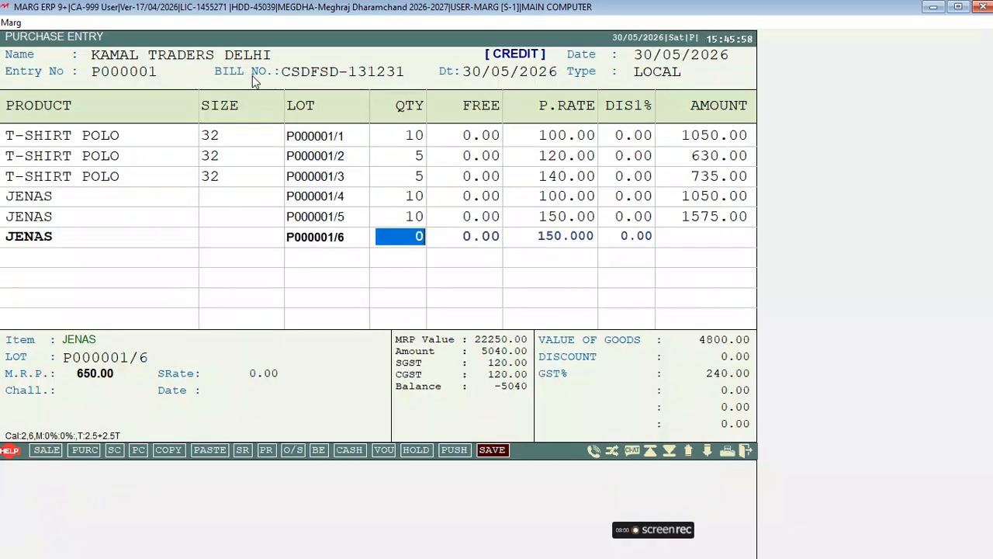
pyautogui.write('5')
pyautogui.press('Return')
pyautogui.press('Return')
pyautogui.write('160 .')
pyautogui.press('Return')
pyautogui.press('Return')
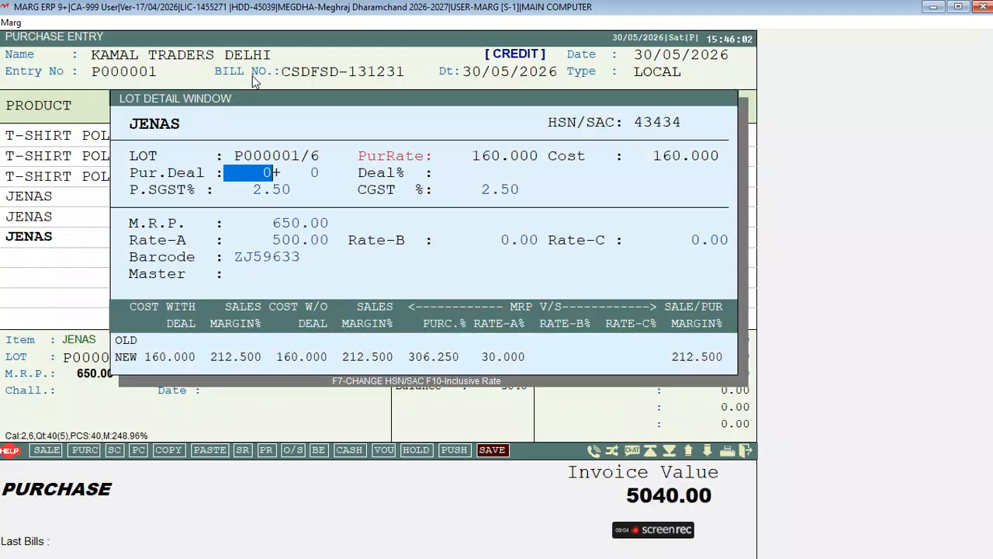
pyautogui.press('Return')
pyautogui.press('Return')
pyautogui.press('Return')
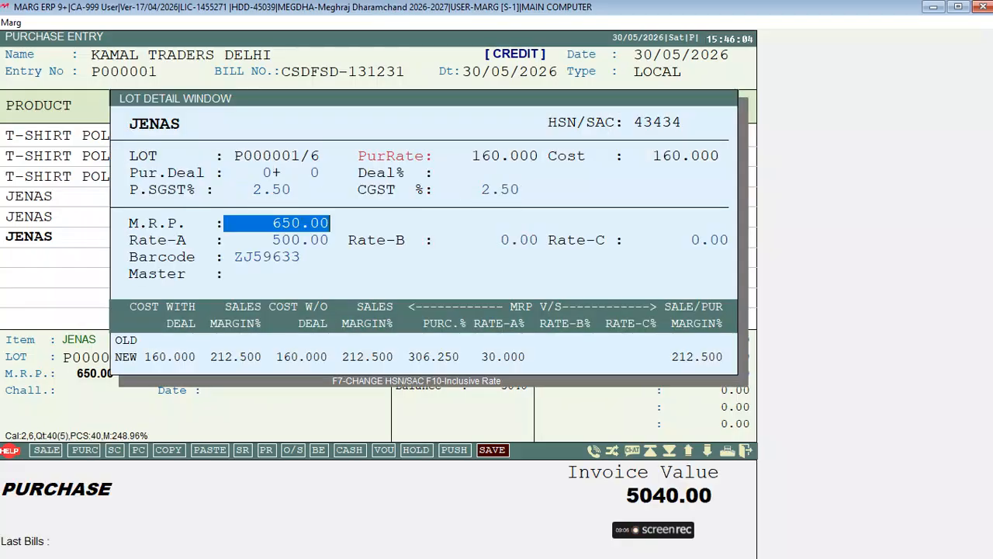
pyautogui.write('700')
pyautogui.press('BackSpace')
pyautogui.press('BackSpace')
pyautogui.press('BackSpace')
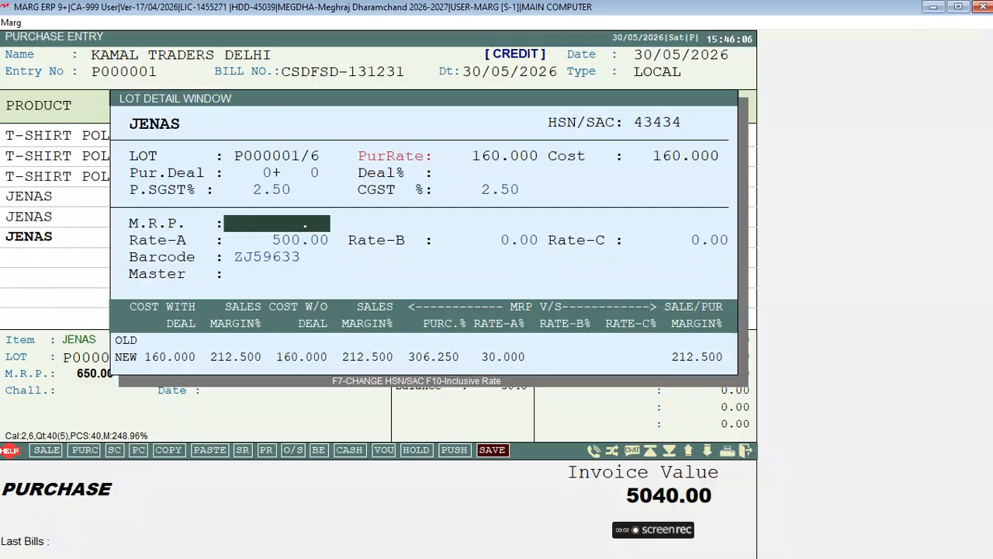
pyautogui.press('Return')
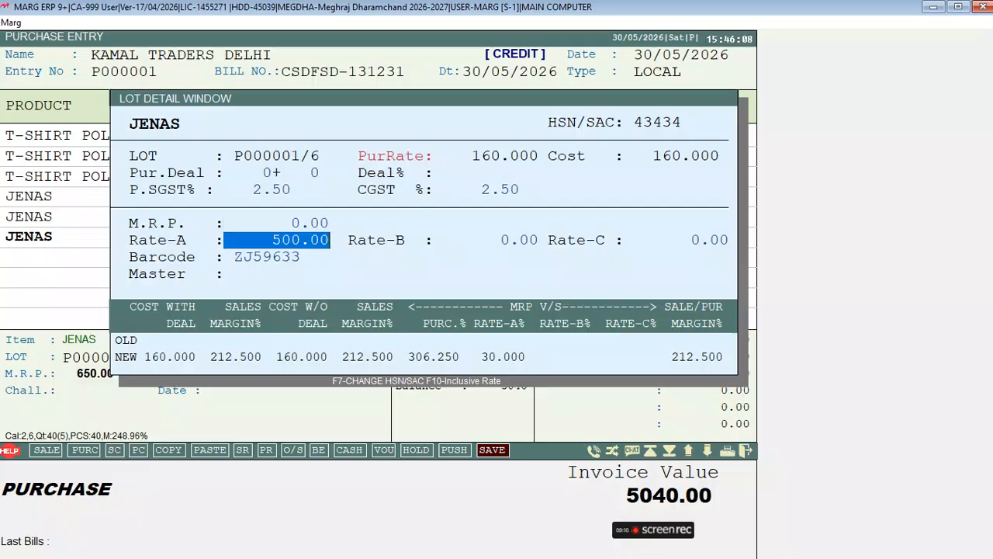
pyautogui.write('400')
pyautogui.press('Return')
pyautogui.press('Return')
pyautogui.press('Return')
pyautogui.press('Return')
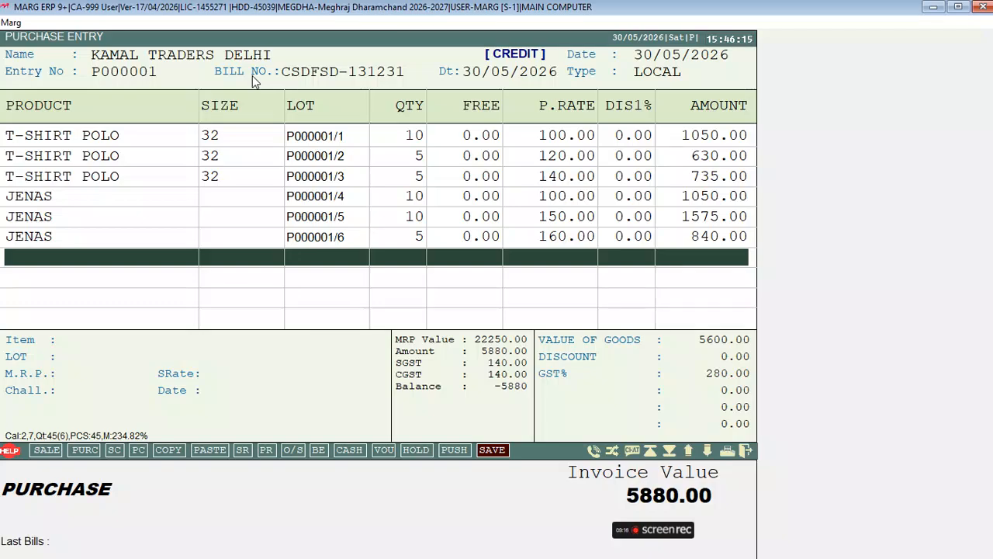
# Drop the extra blank row and apply a 600.00 bill discount amount.
pyautogui.click(116, 266)
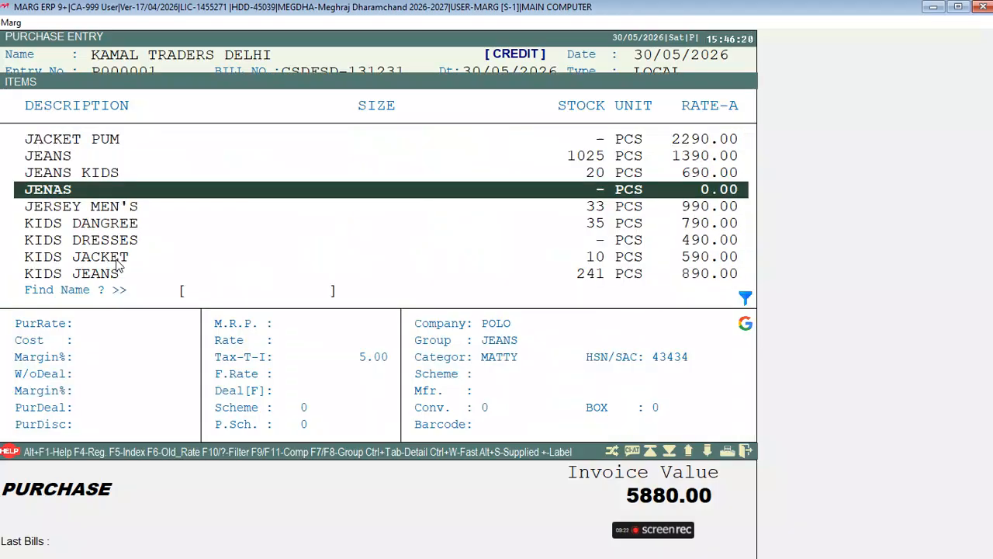
pyautogui.press('Return')
pyautogui.press('Escape')
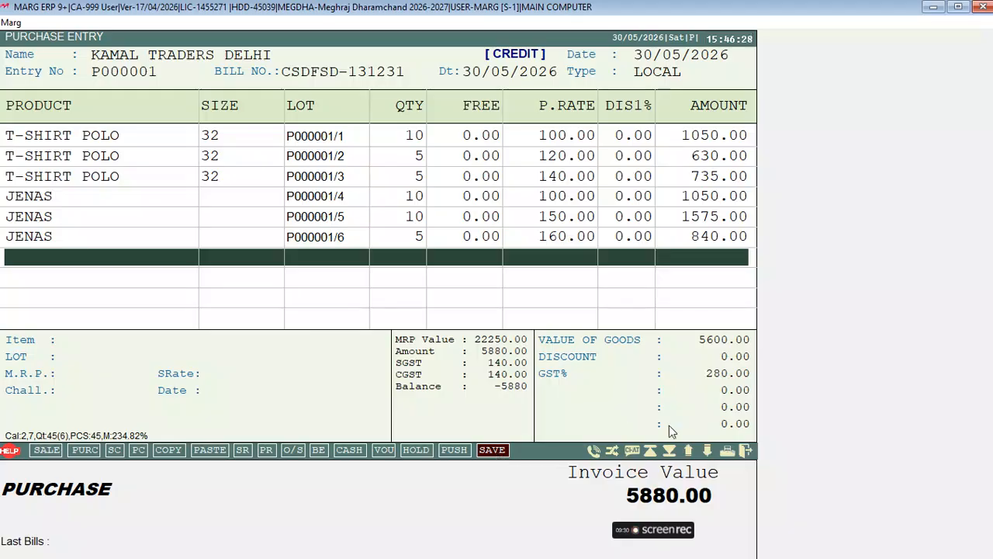
pyautogui.press('Escape')
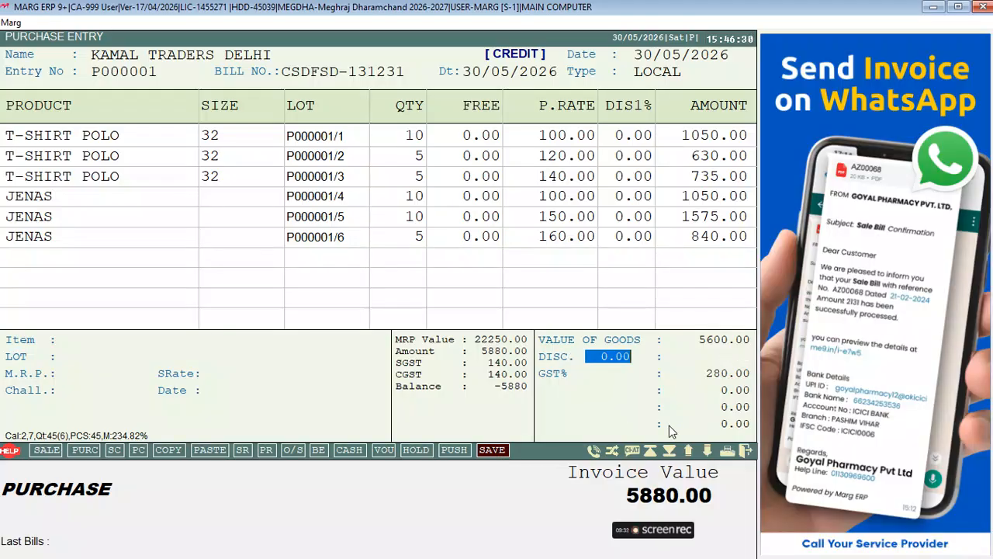
pyautogui.write('1 .')
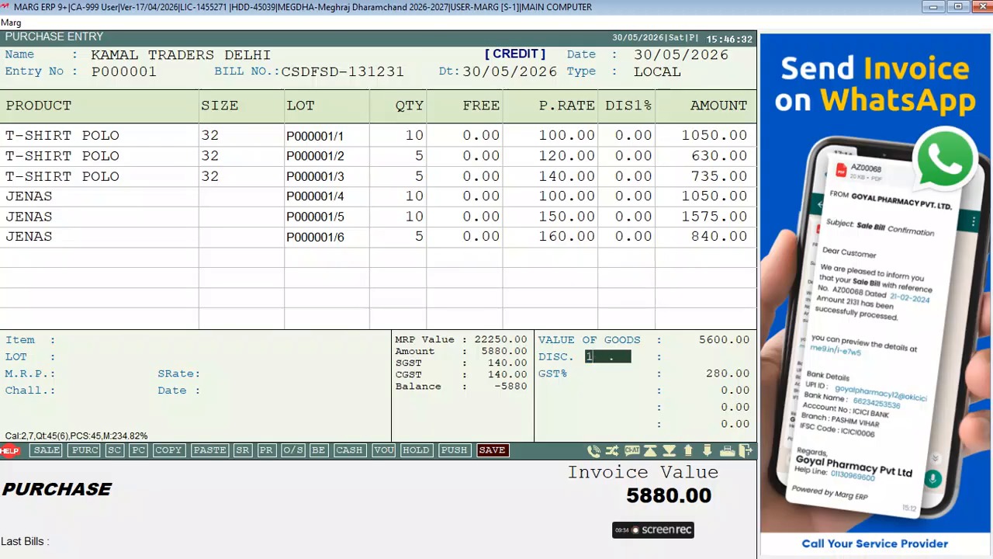
pyautogui.press('BackSpace')
pyautogui.press('Return')
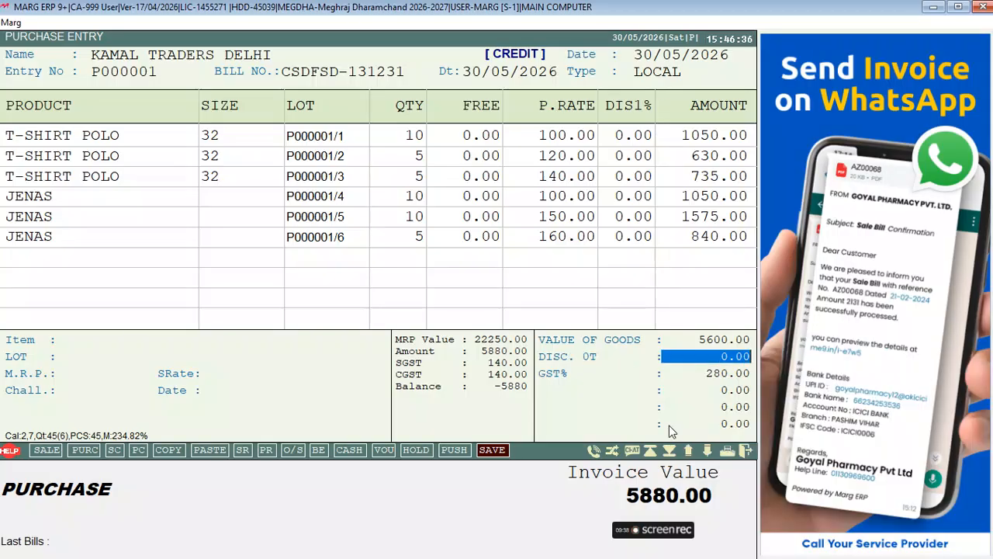
pyautogui.write('600 .')
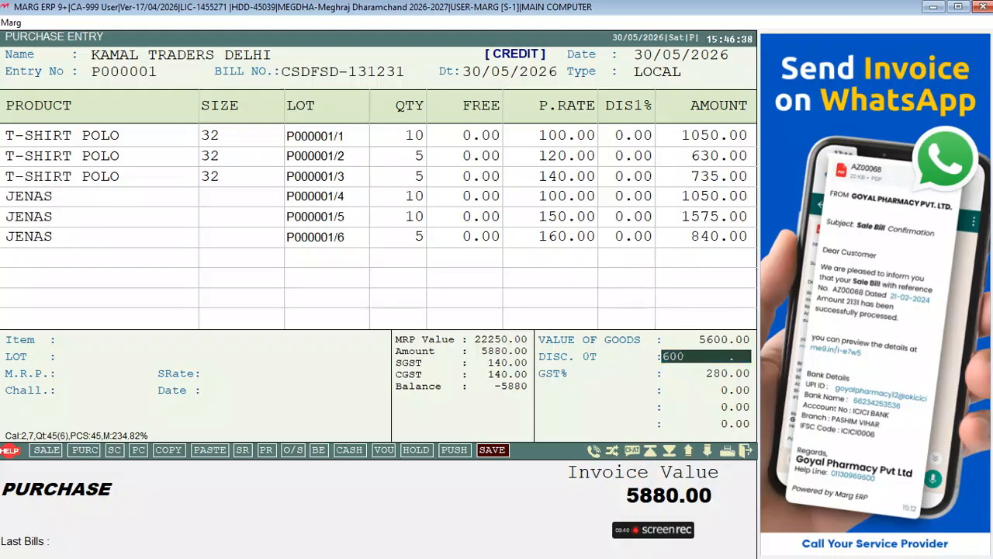
pyautogui.press('Return')
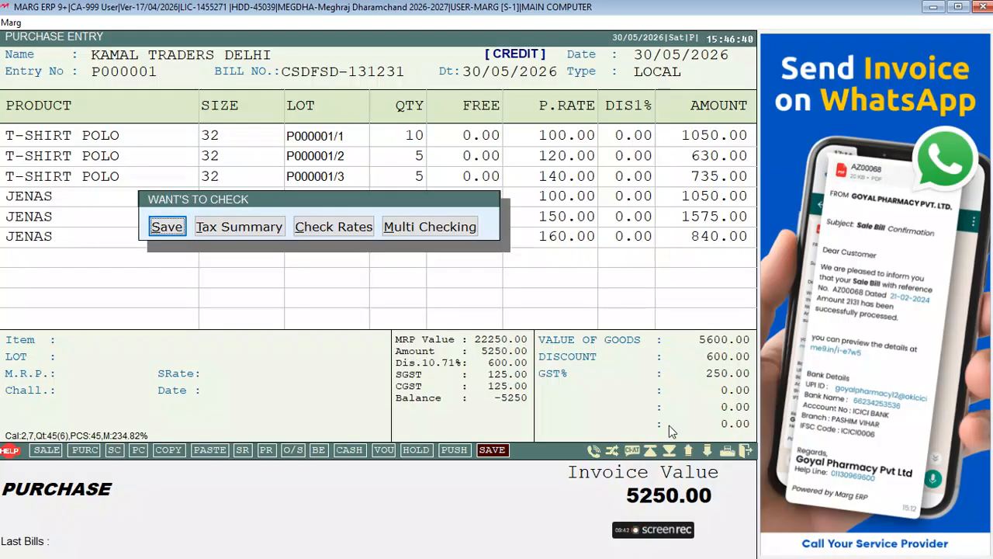
# Save the purchase at 5250.00, accepting the bill adjustment and bill detail fields.
pyautogui.press('Escape')
pyautogui.press('Return')
pyautogui.press('Return')
pyautogui.press('Return')
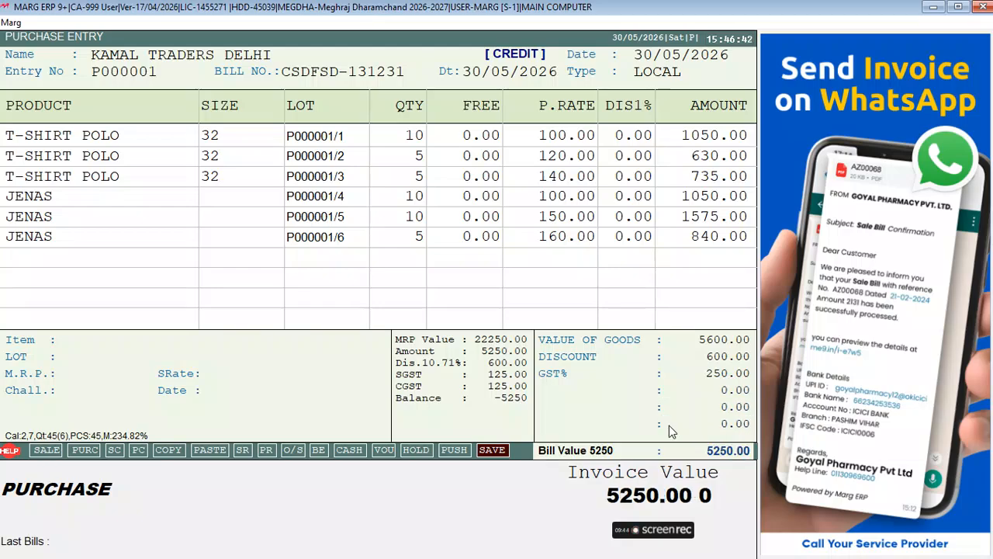
pyautogui.press('Return')
pyautogui.press('Return')
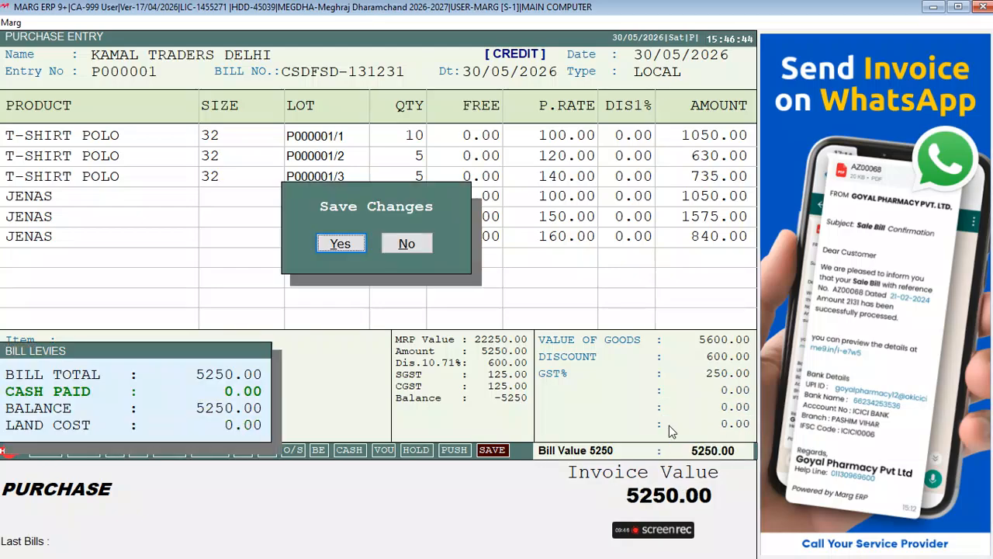
pyautogui.press('Return')
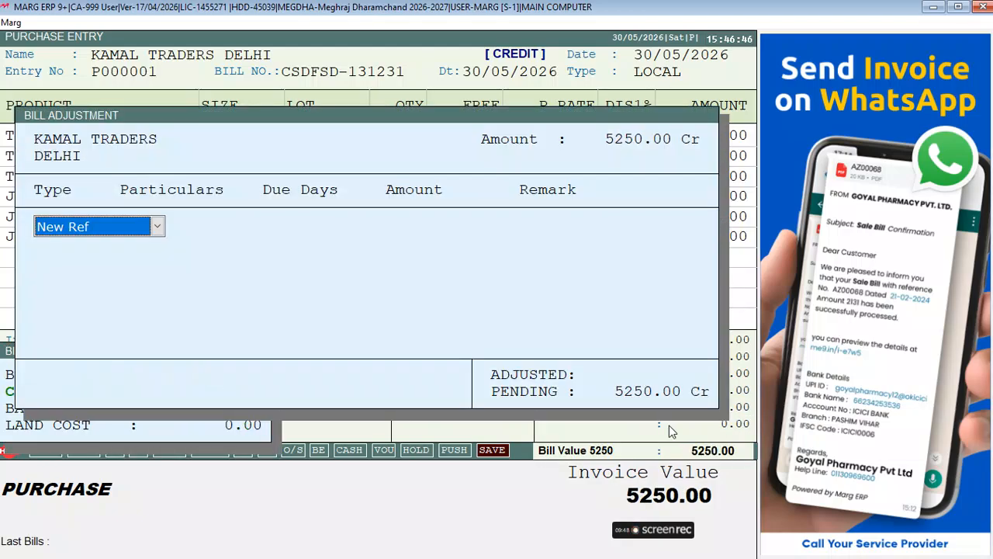
pyautogui.press('Return')
pyautogui.press('Return')
pyautogui.press('Return')
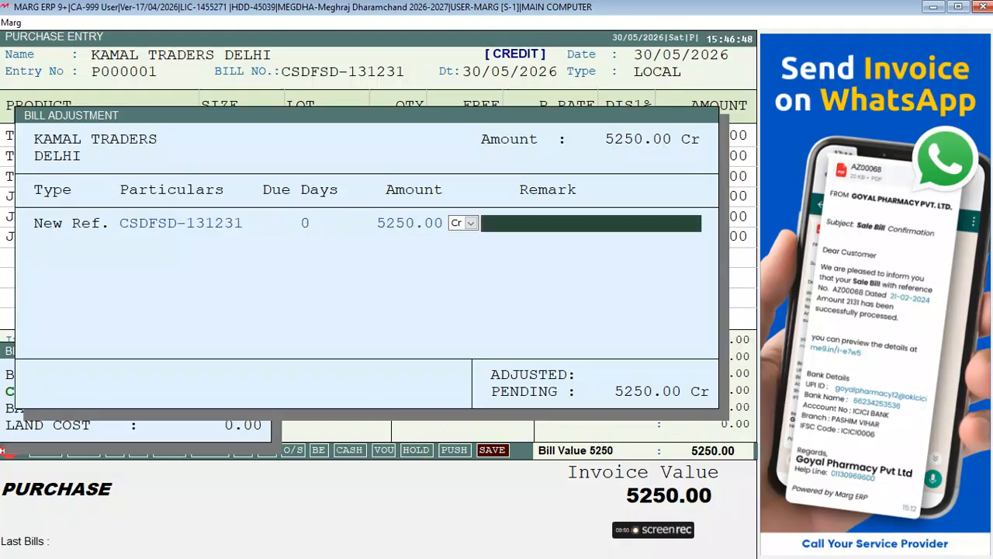
pyautogui.press('Return')
pyautogui.press('Return')
pyautogui.press('Return')
pyautogui.press('Return')
pyautogui.press('Return')
pyautogui.press('Return')
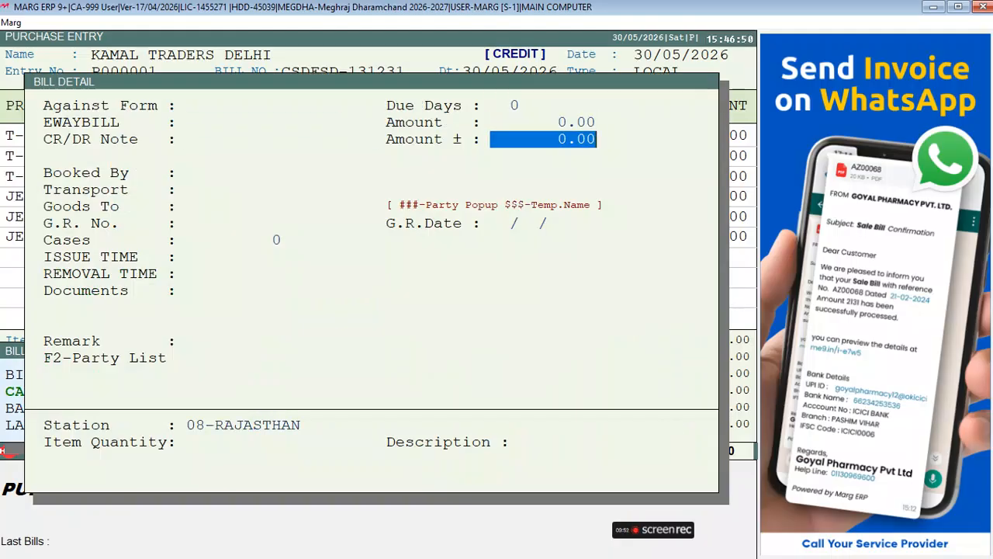
pyautogui.press('Return')
pyautogui.press('Return')
pyautogui.press('Return')
pyautogui.press('Return')
pyautogui.press('Return')
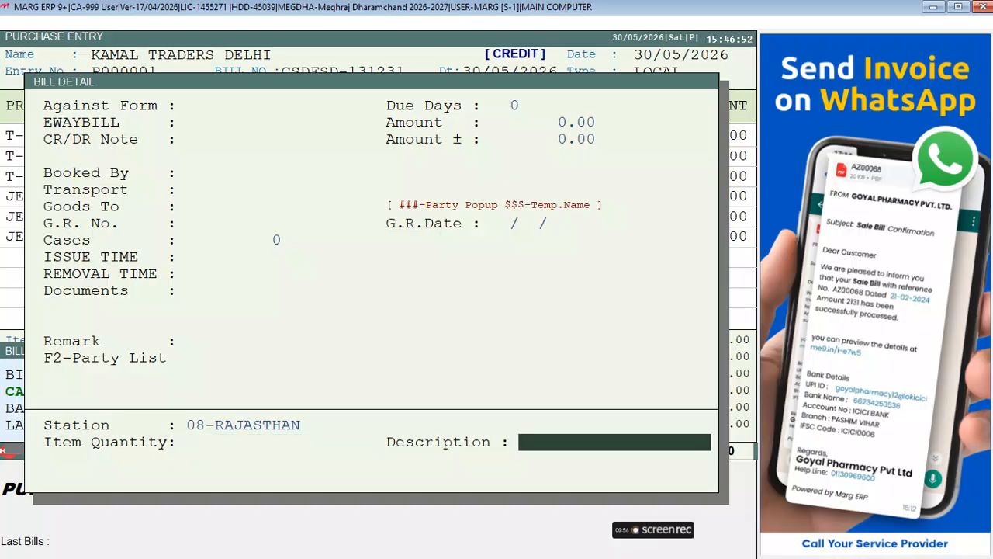
# Choose barcode label printing and review the lot labels, keeping 10 labels for P000001/1.
pyautogui.press('Right')
pyautogui.press('Right')
pyautogui.press('Right')
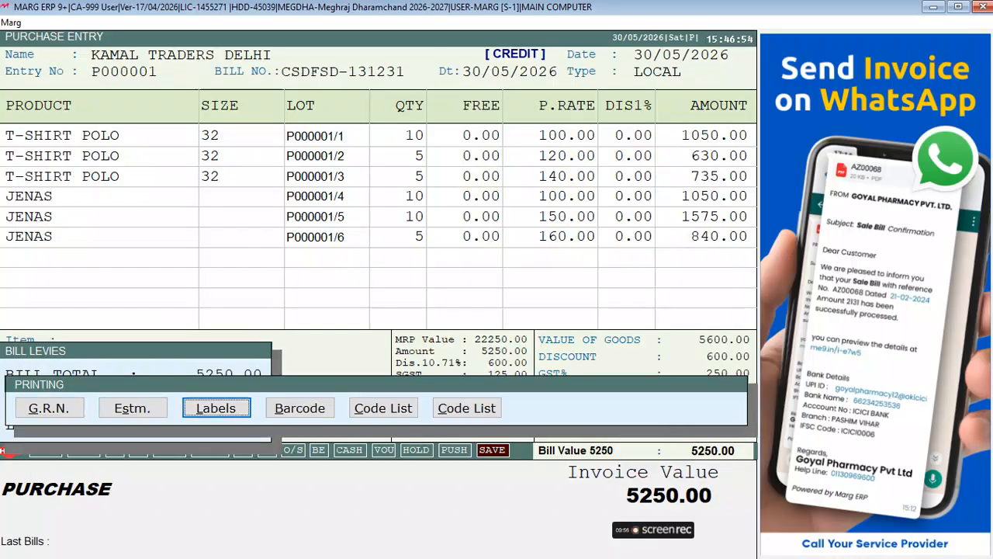
pyautogui.press('Return')
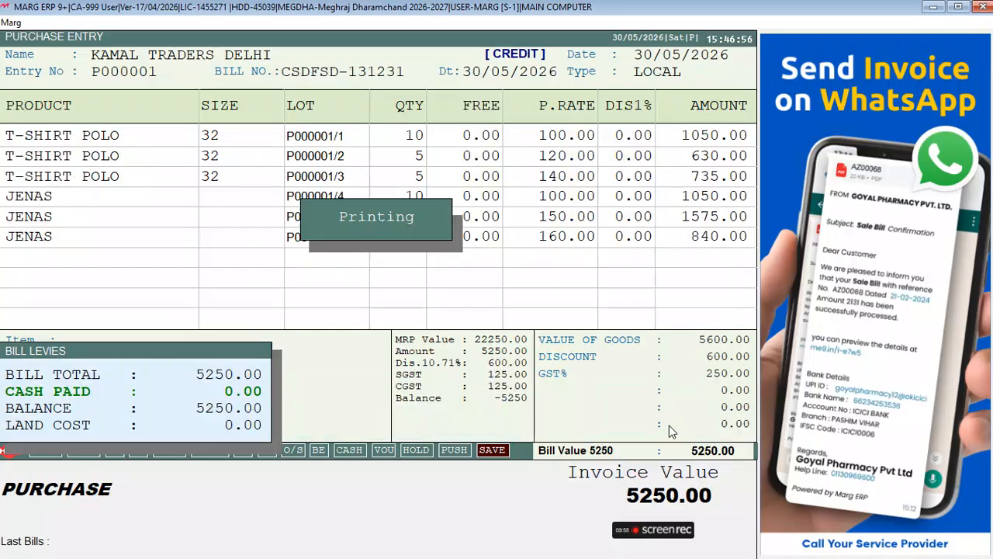
pyautogui.press('Return')
pyautogui.press('Return')
pyautogui.press('Return')
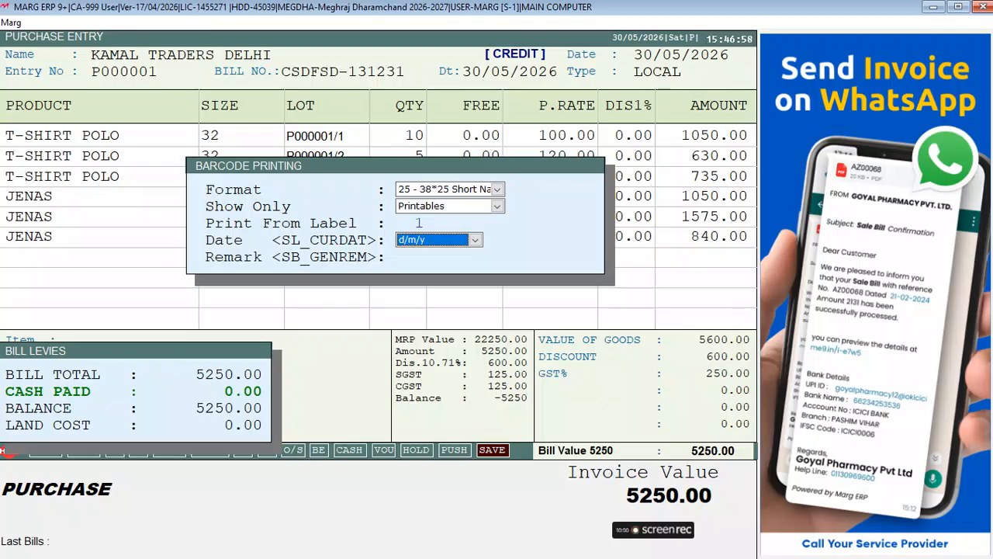
pyautogui.press('Return')
pyautogui.press('Return')
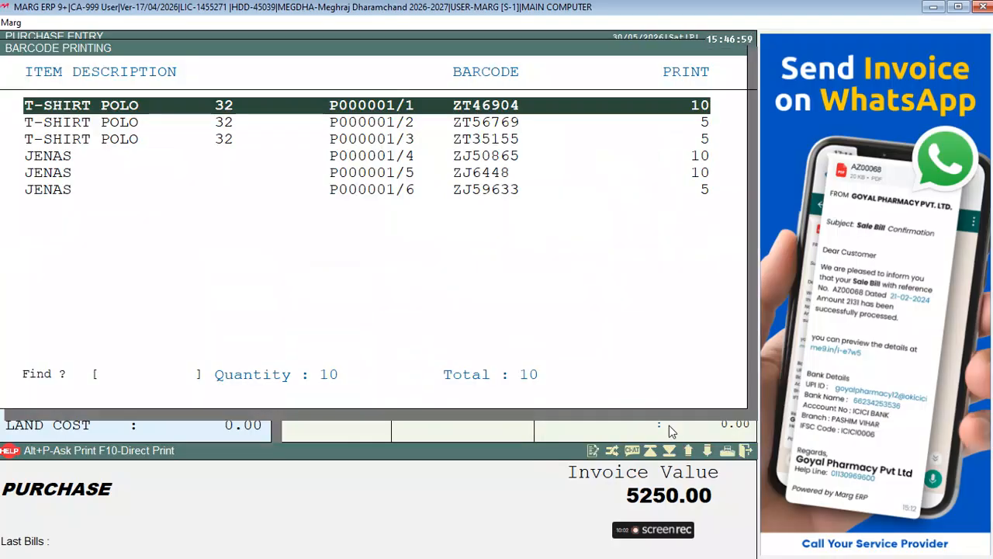
pyautogui.press('Down')
pyautogui.press('Down')
pyautogui.press('Down')
pyautogui.press('Down')
pyautogui.press('Down')
pyautogui.press('Up')
pyautogui.press('Up')
pyautogui.press('Up')
pyautogui.press('Up')
pyautogui.press('Up')
pyautogui.press('Down')
pyautogui.press('Down')
pyautogui.press('Up')
pyautogui.press('Up')
pyautogui.press('Down')
pyautogui.press('Down')
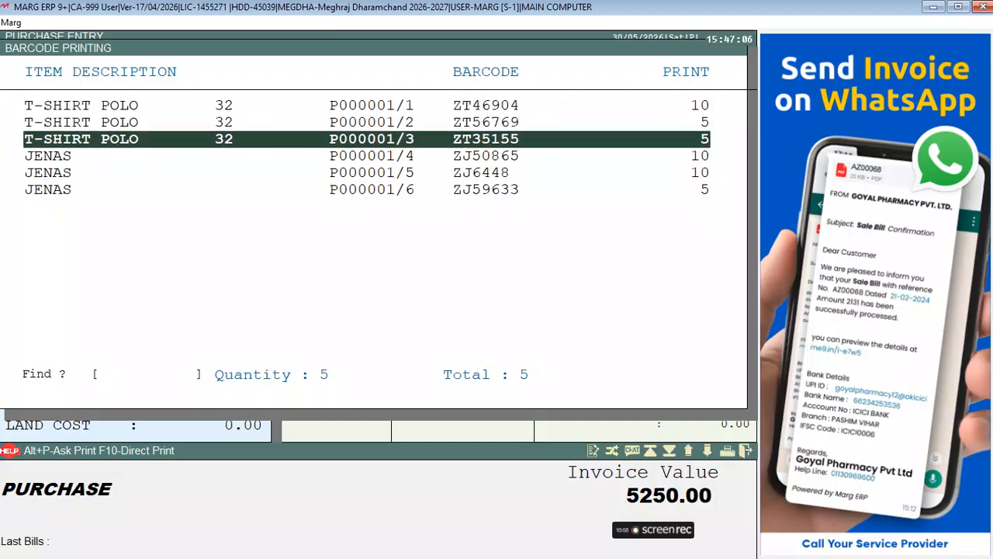
pyautogui.press('Down')
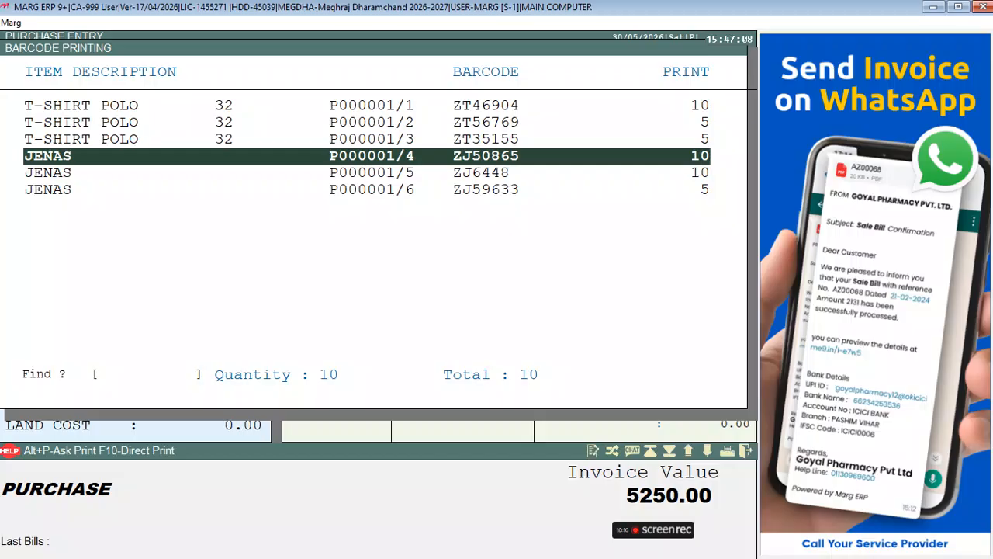
pyautogui.press('Down')
pyautogui.press('Down')
pyautogui.press('Up')
pyautogui.press('Up')
pyautogui.press('Down')
pyautogui.press('Down')
pyautogui.press('Up')
pyautogui.press('Up')
pyautogui.press('Up')
pyautogui.press('Up')
pyautogui.press('Up')
pyautogui.press('Return')
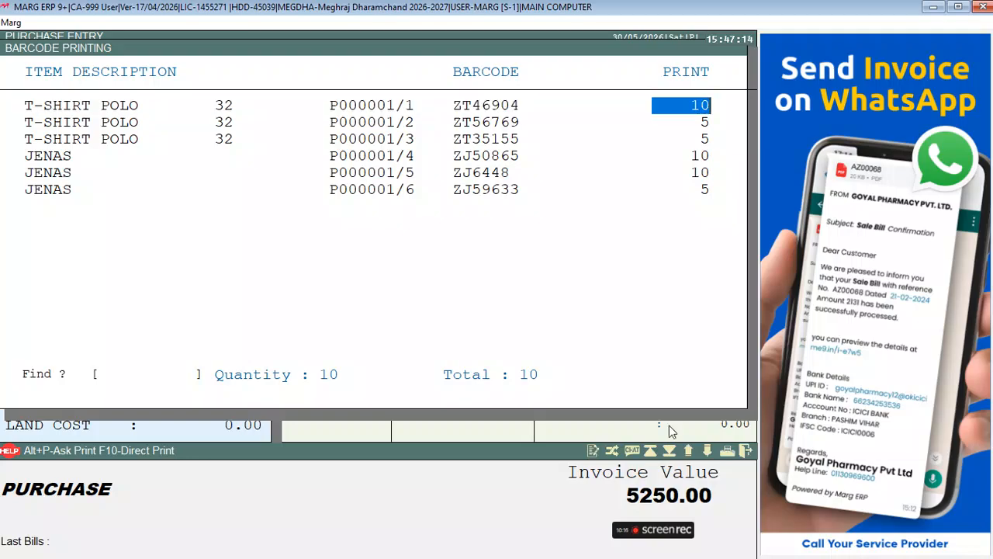
pyautogui.press('Return')
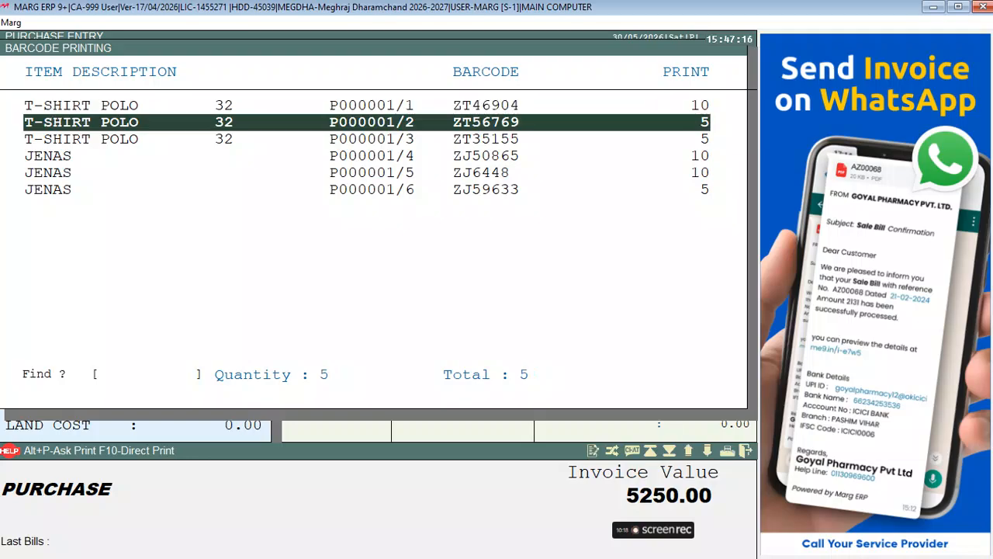
# Try printing the labels, dismiss the printer driver error, and return to the dashboard.
pyautogui.press('F10')
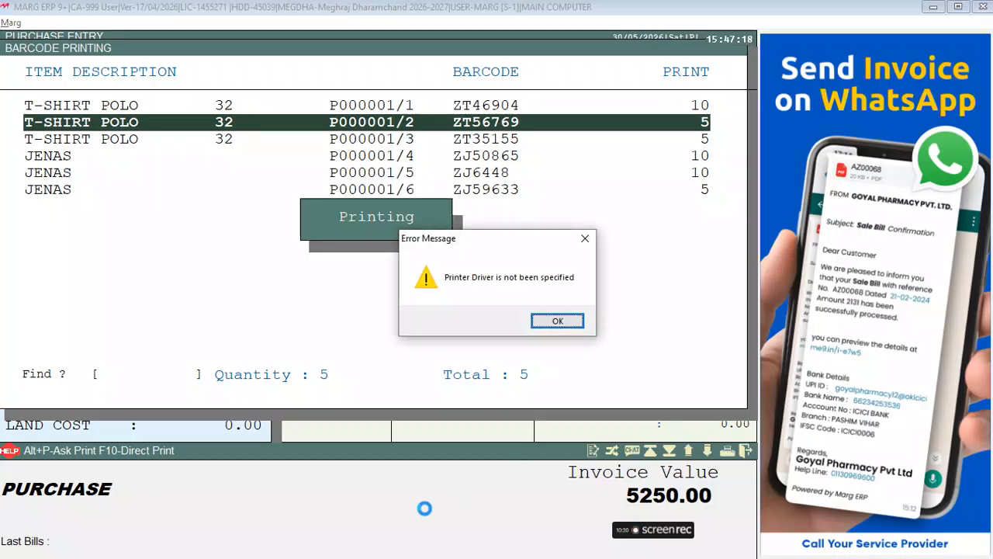
pyautogui.click(563, 321)
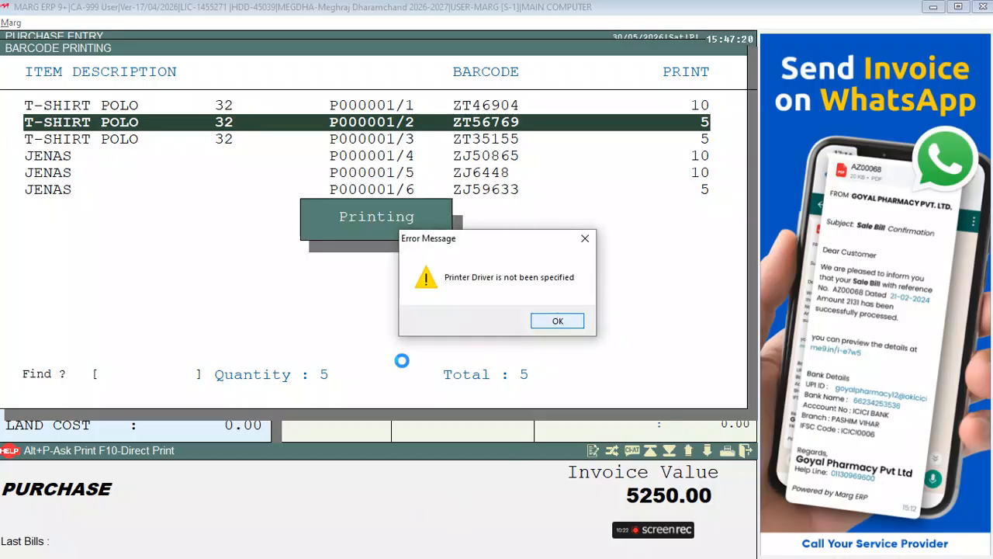
pyautogui.click(569, 322)
pyautogui.click(569, 322)
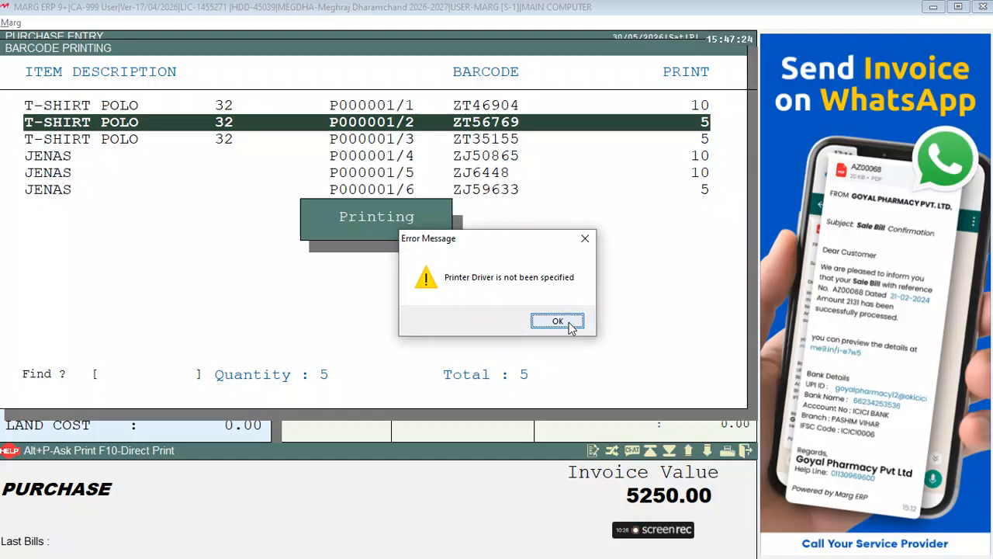
pyautogui.click(569, 322)
pyautogui.click(567, 321)
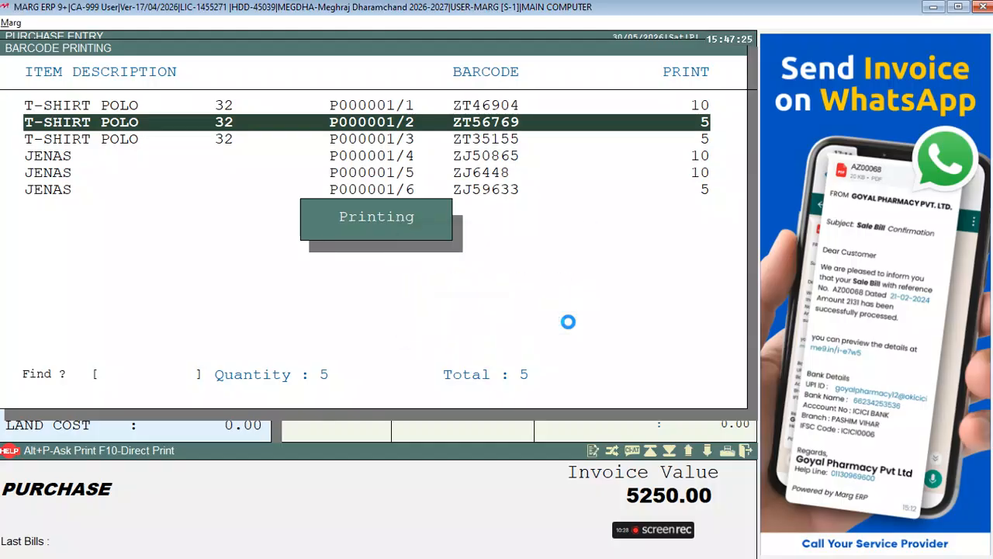
pyautogui.click(571, 325)
pyautogui.press('Escape')
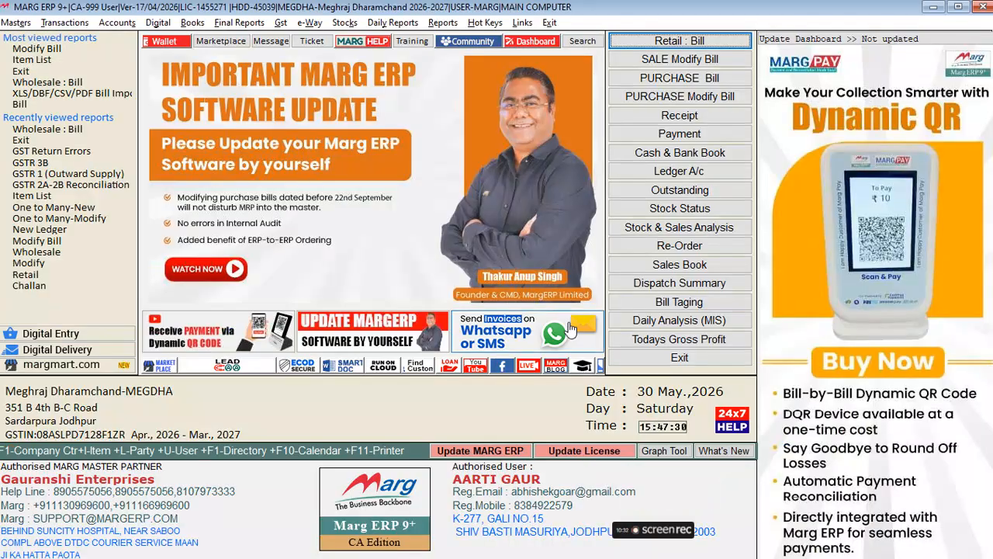
pyautogui.hotkey('alt', 't')
pyautogui.press('Down')
pyautogui.press('Down')
pyautogui.press('Up')
pyautogui.press('Right')
pyautogui.press('Down')
pyautogui.press('Down')
pyautogui.press('Down')
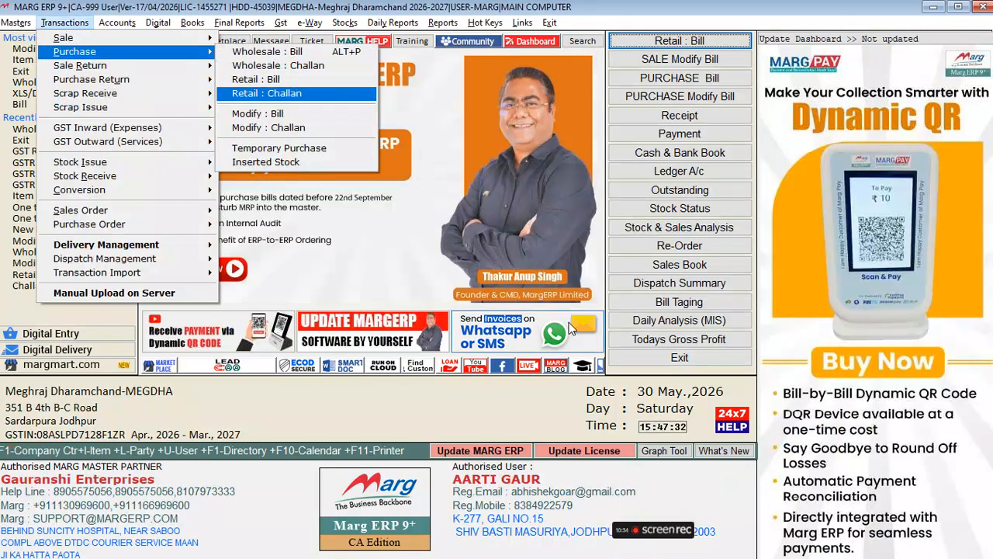
pyautogui.press('Down')
pyautogui.press('Return')
pyautogui.press('Return')
pyautogui.press('Return')
pyautogui.press('Return')
pyautogui.press('Return')
pyautogui.press('Return')
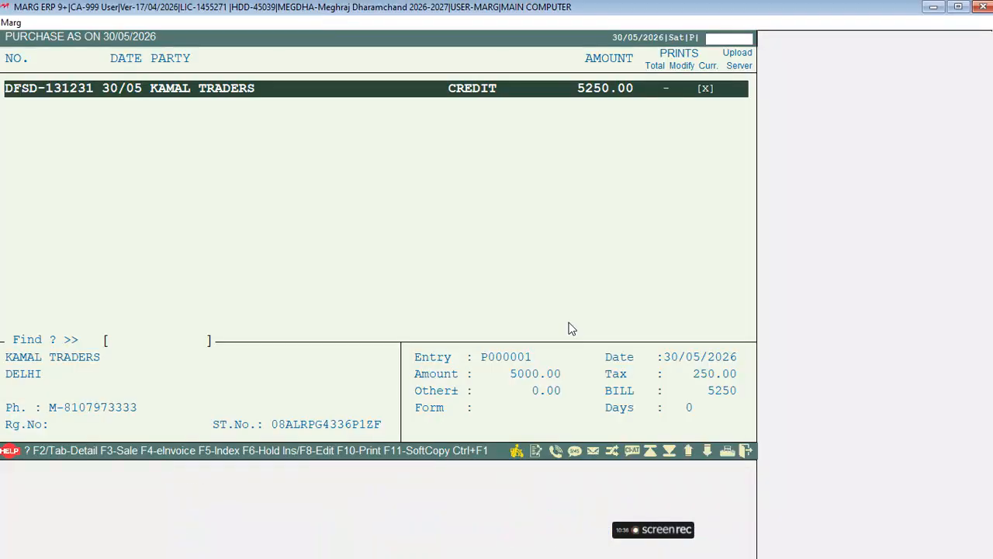
pyautogui.press('Return')
pyautogui.press('Return')
pyautogui.press('Right')
pyautogui.press('Right')
pyautogui.press('Right')
pyautogui.press('Return')
pyautogui.press('Return')
pyautogui.press('Return')
pyautogui.press('Return')
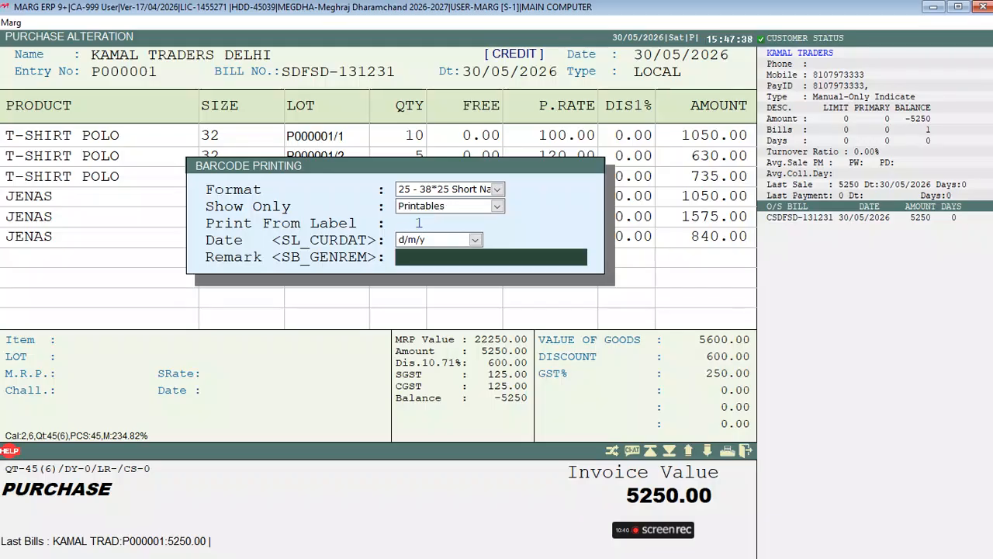
pyautogui.press('Return')
pyautogui.press('F10')
pyautogui.press('Return')
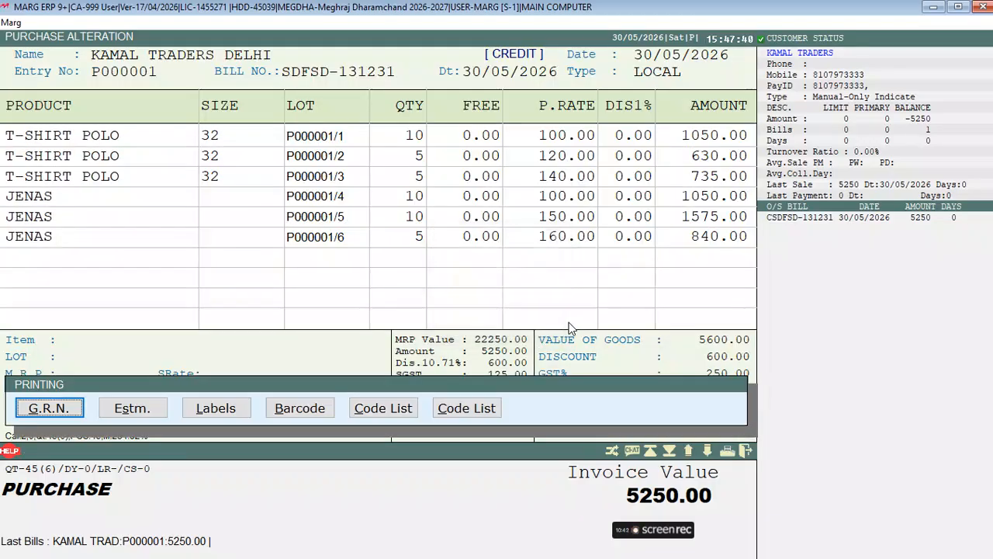
pyautogui.press('Escape')
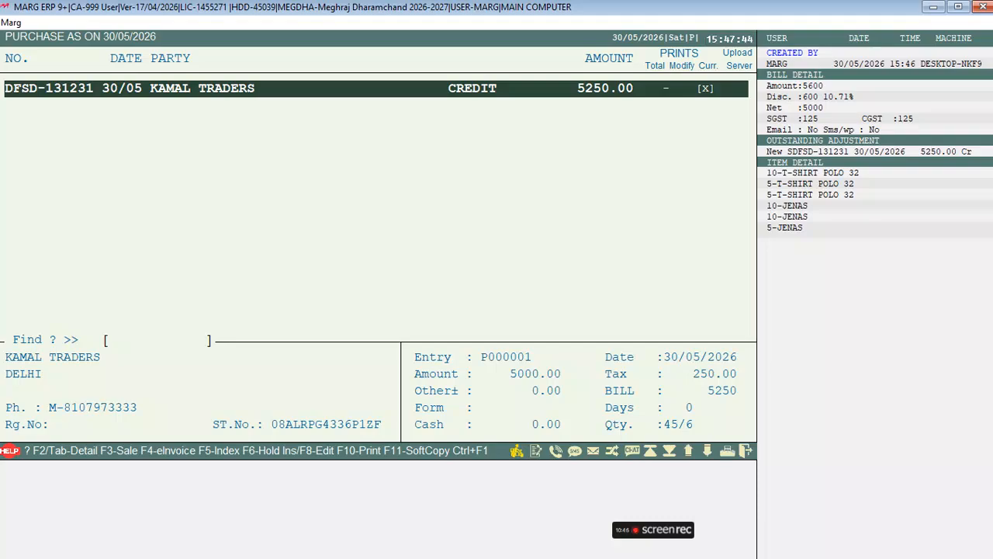
pyautogui.press('Return')
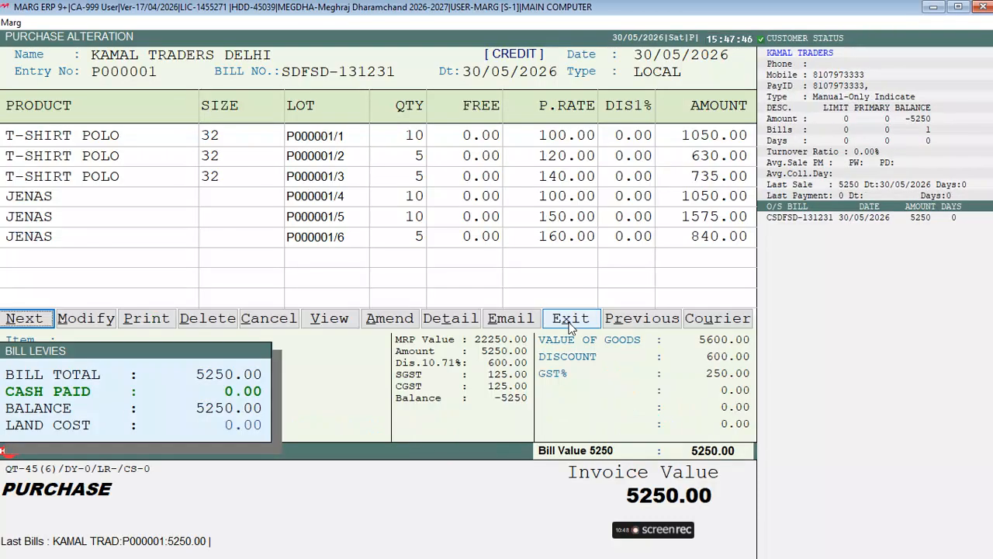
pyautogui.click(570, 319)
pyautogui.press('Escape')
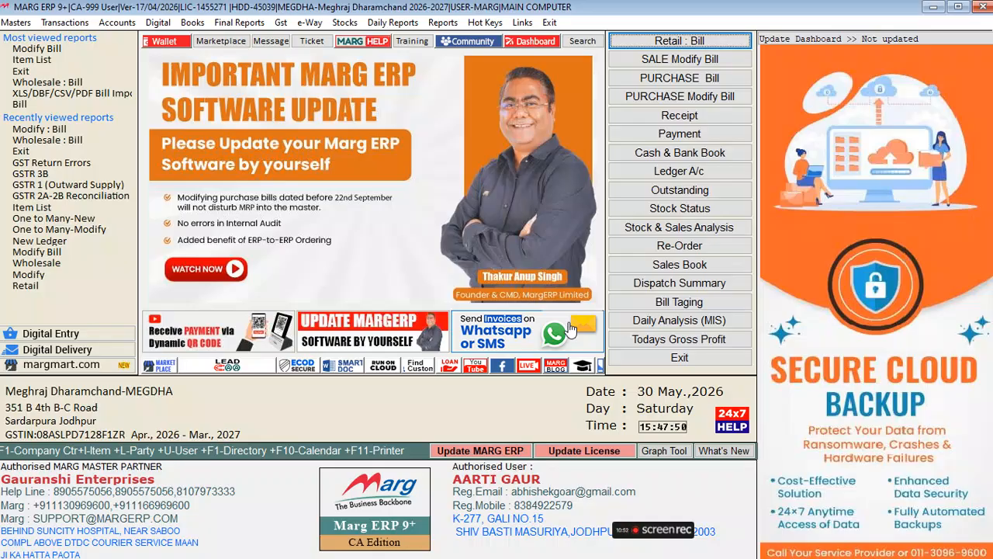
# Review the JENAS lot details, lots P000001/4 through P000001/6.
pyautogui.hotkey('ctrl', 'i')
pyautogui.write('JENAS')
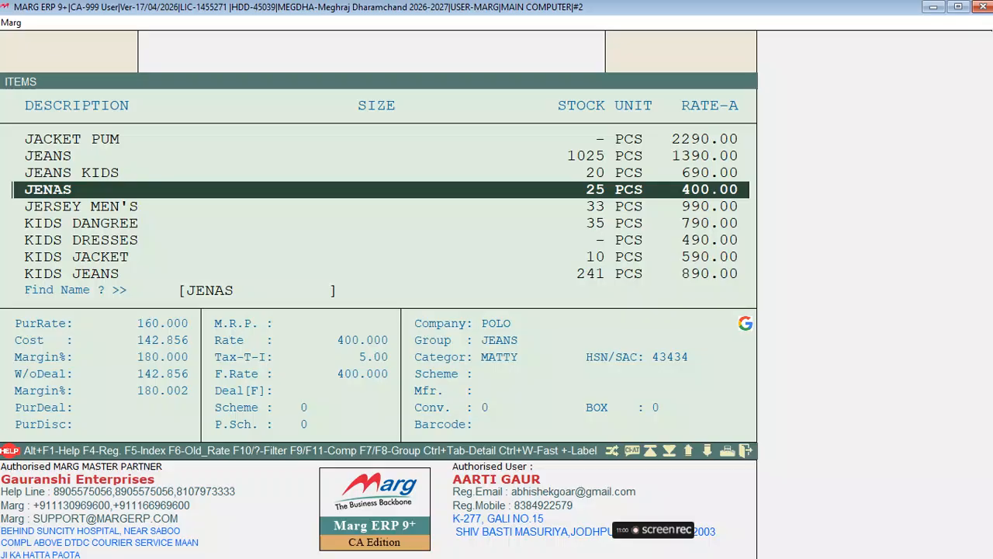
pyautogui.press('Return')
pyautogui.press('Right')
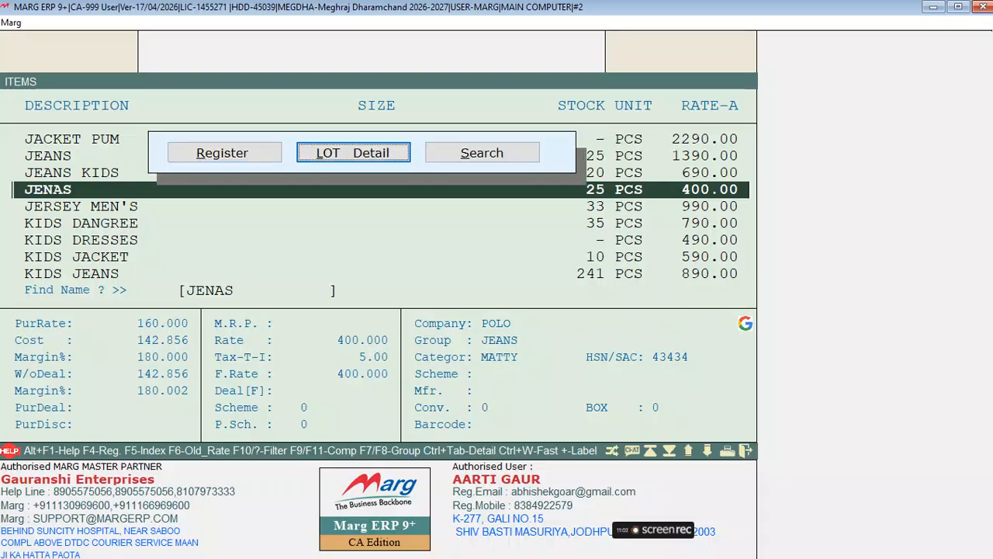
pyautogui.press('Return')
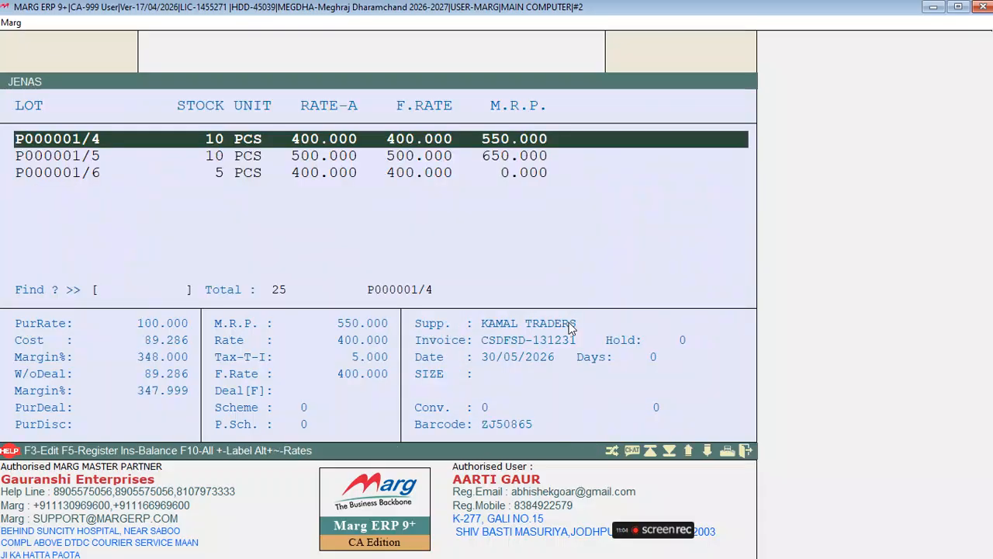
pyautogui.press('Down')
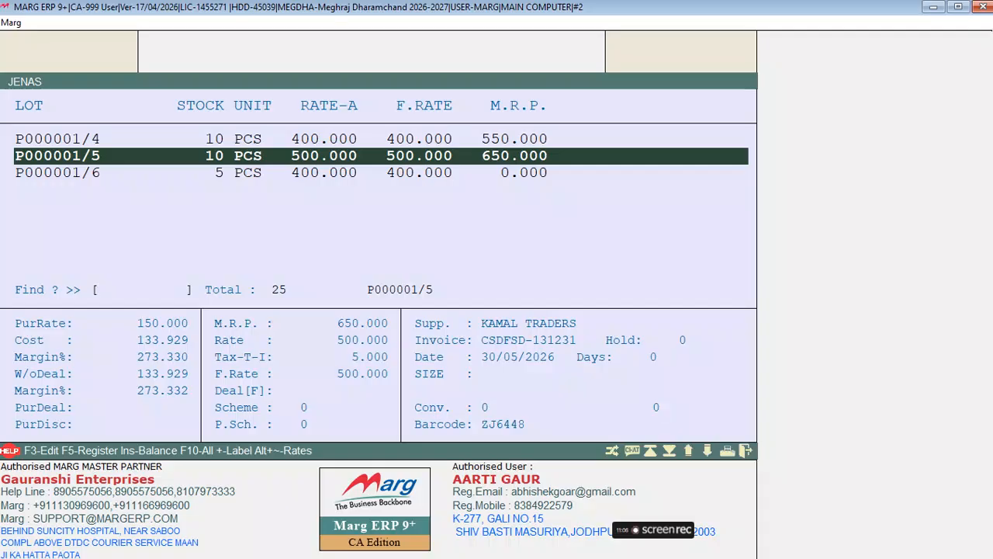
pyautogui.press('Down')
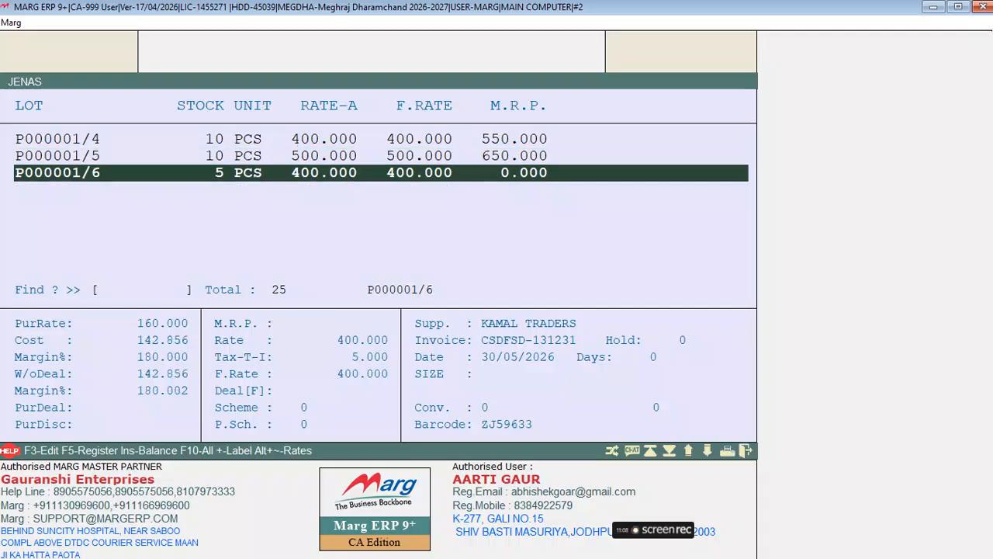
pyautogui.press('Up')
pyautogui.press('Up')
pyautogui.press('Down')
pyautogui.press('Down')
pyautogui.press('Up')
pyautogui.press('Up')
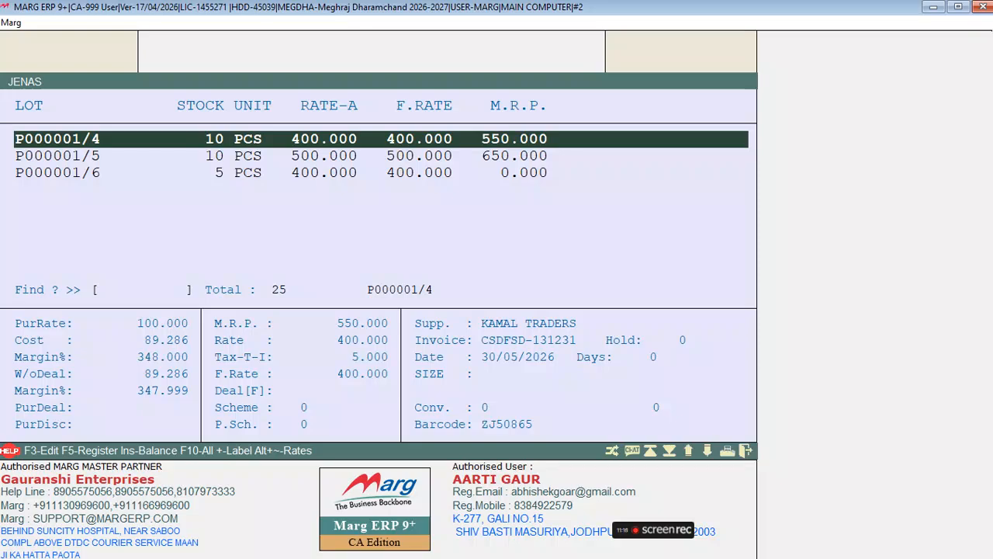
# Close the lot and item lists and start new cash retail bill A000001.
pyautogui.press('Escape')
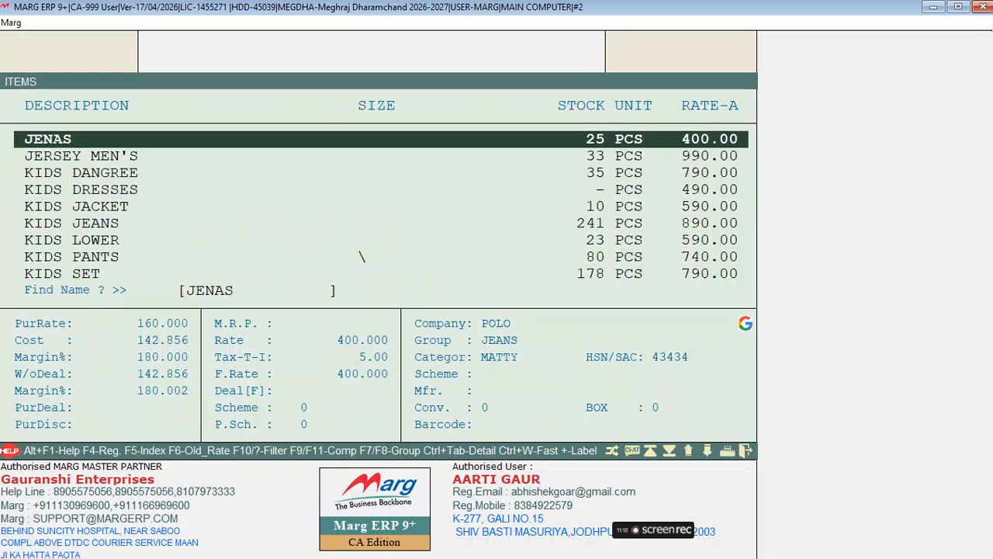
pyautogui.press('Escape')
pyautogui.hotkey('alt', 'n')
pyautogui.press('Return')
pyautogui.press('Return')
pyautogui.press('Return')
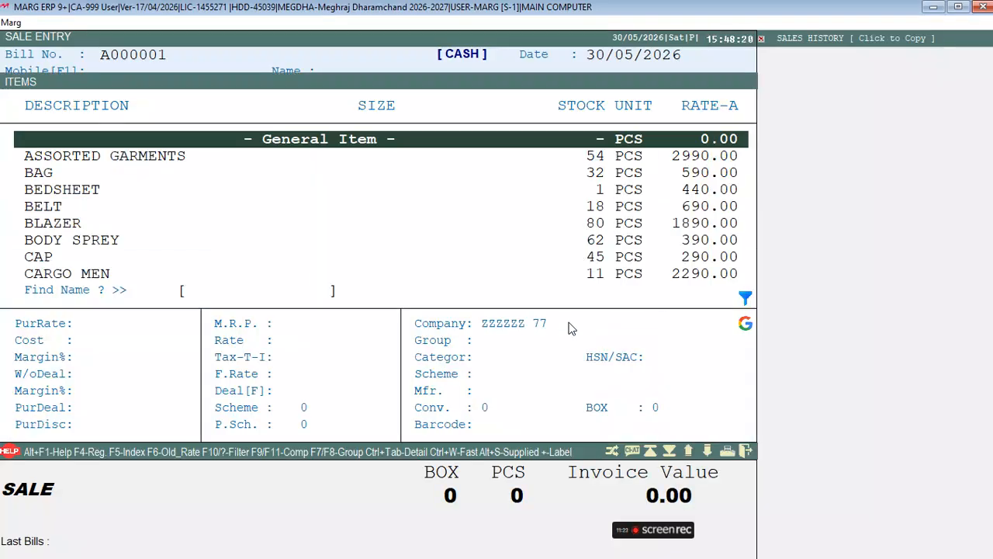
# Look up the JEANS lots and check the details of lot P000162/2.
pyautogui.write('JEANS')
pyautogui.press('Return')
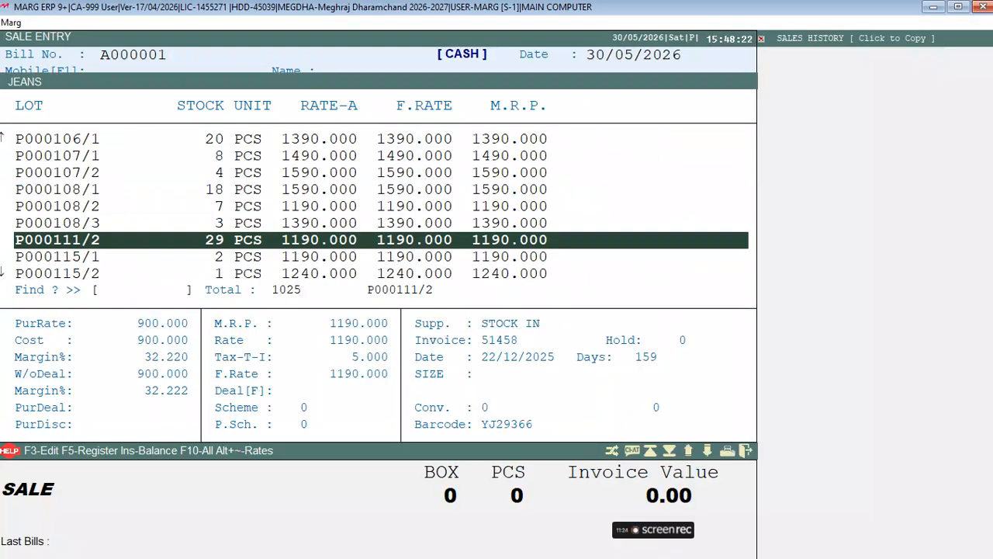
pyautogui.press('Down')
pyautogui.press('Down')
pyautogui.press('Down')
pyautogui.press('Down')
pyautogui.press('Down')
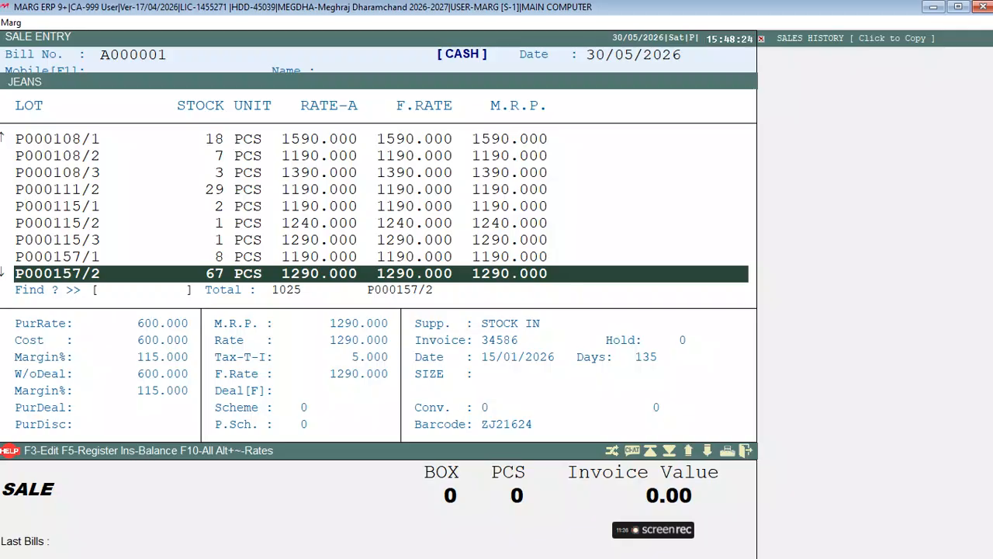
pyautogui.press('Down')
pyautogui.press('Down')
pyautogui.press('Down')
pyautogui.press('Up')
pyautogui.press('F3')
pyautogui.press('Return')
pyautogui.press('Return')
pyautogui.press('Return')
pyautogui.press('Return')
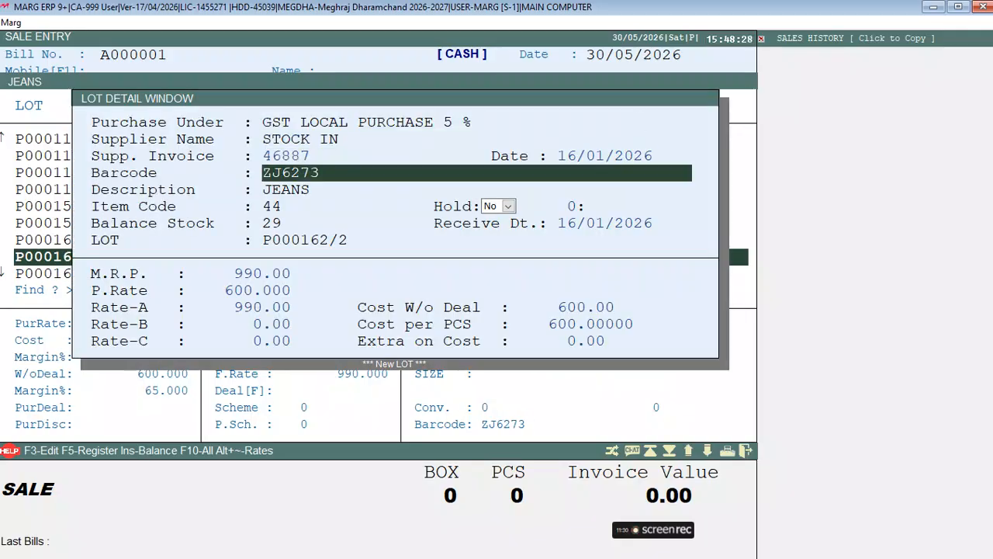
pyautogui.press('Escape')
pyautogui.press('Escape')
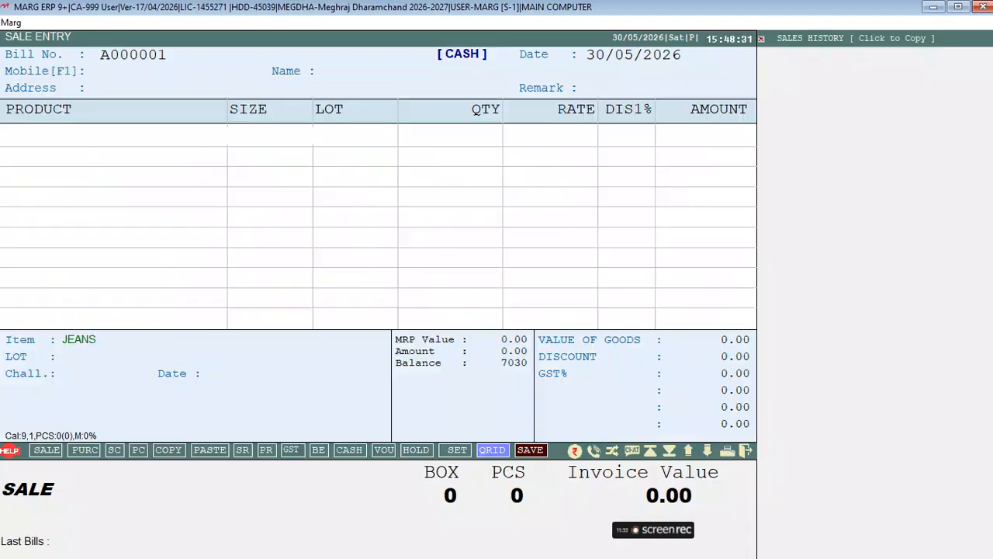
pyautogui.press('Escape')
# Add one JEANS by barcode ZJ6273 at 990.00 and save cash bill A000001.
pyautogui.press('Return')
pyautogui.write('ZJ6273')
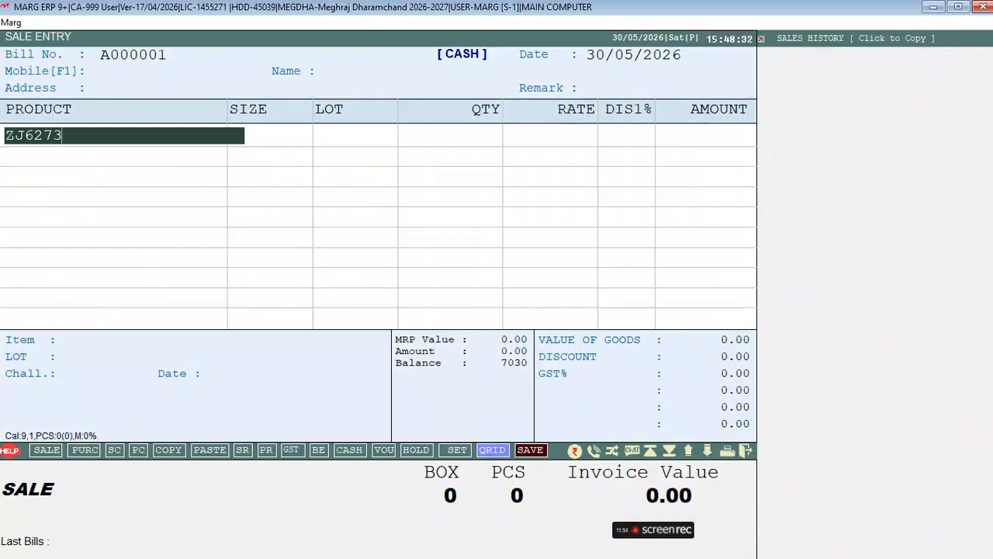
pyautogui.press('Return')
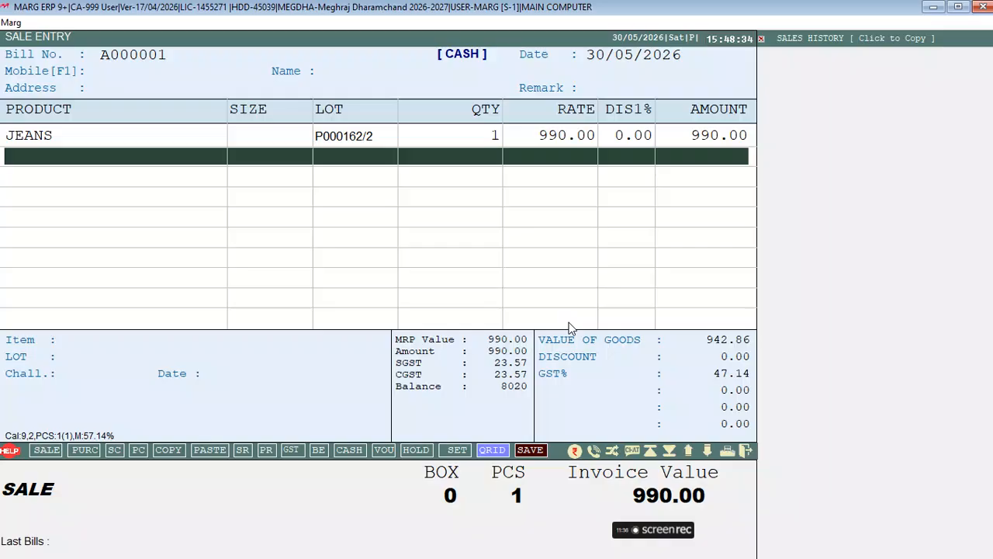
pyautogui.press('Escape')
pyautogui.press('Return')
pyautogui.press('Return')
pyautogui.press('Return')
# Preview the printed invoice, then close it and the sale entry screen.
pyautogui.press('p')
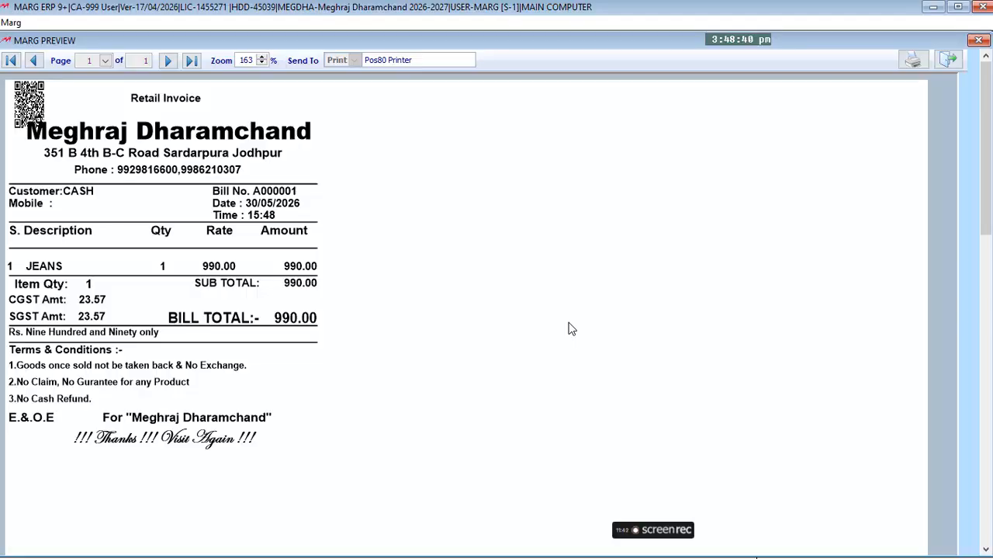
pyautogui.press('Escape')
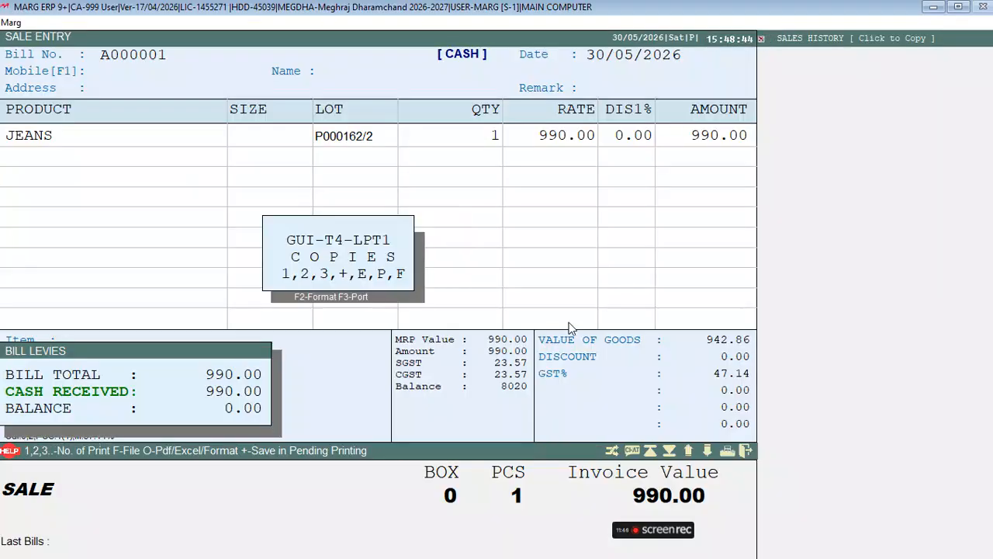
pyautogui.press('Escape')
pyautogui.press('Escape')
pyautogui.press('Escape')
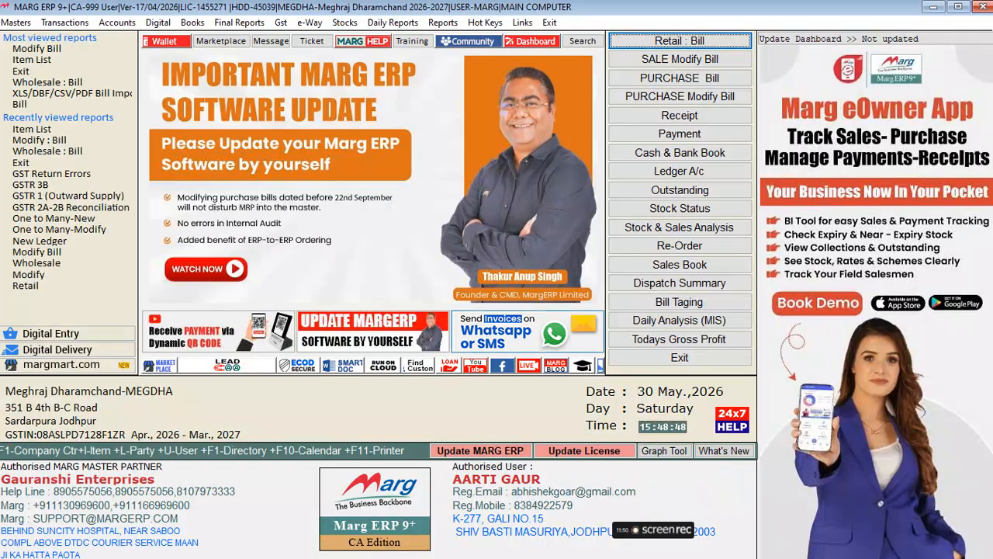
# Browse the Transactions menu to Purchase bill modification in the Purchase submenu.
pyautogui.hotkey('alt', 't')
pyautogui.press('Down')
pyautogui.press('Right')
pyautogui.press('Down')
pyautogui.press('Down')
pyautogui.press('Down')
pyautogui.press('Down')
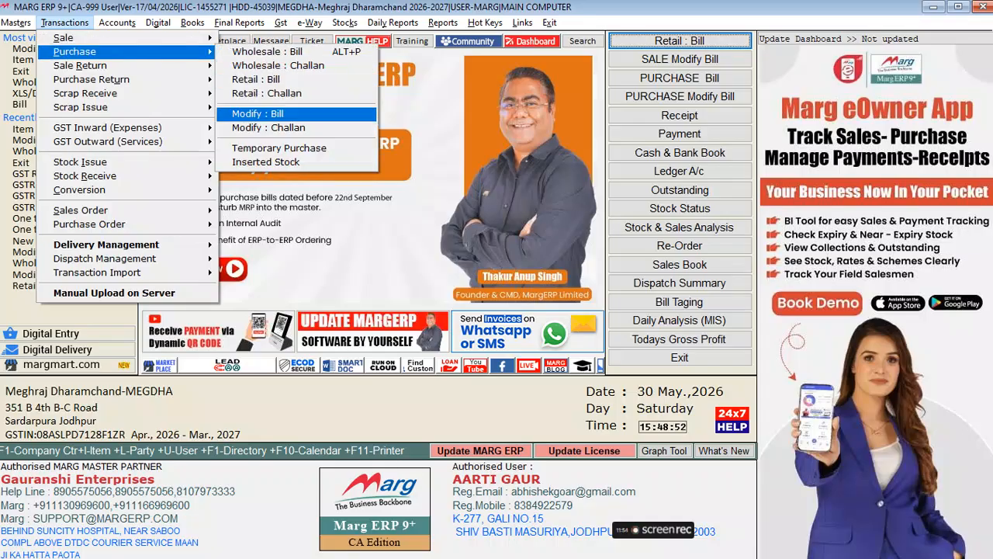
# Close the menus, minimize Marg and File Explorer, and scroll the WhatsApp Office chat.
pyautogui.click(928, 6)
pyautogui.click(929, 6)
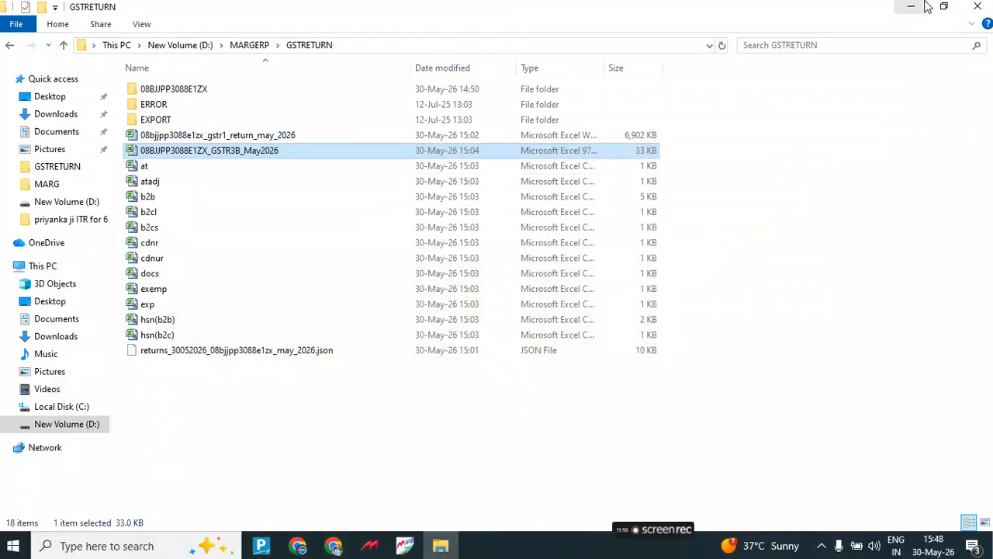
pyautogui.click(912, 7)
pyautogui.scroll(-3, 849, 180)
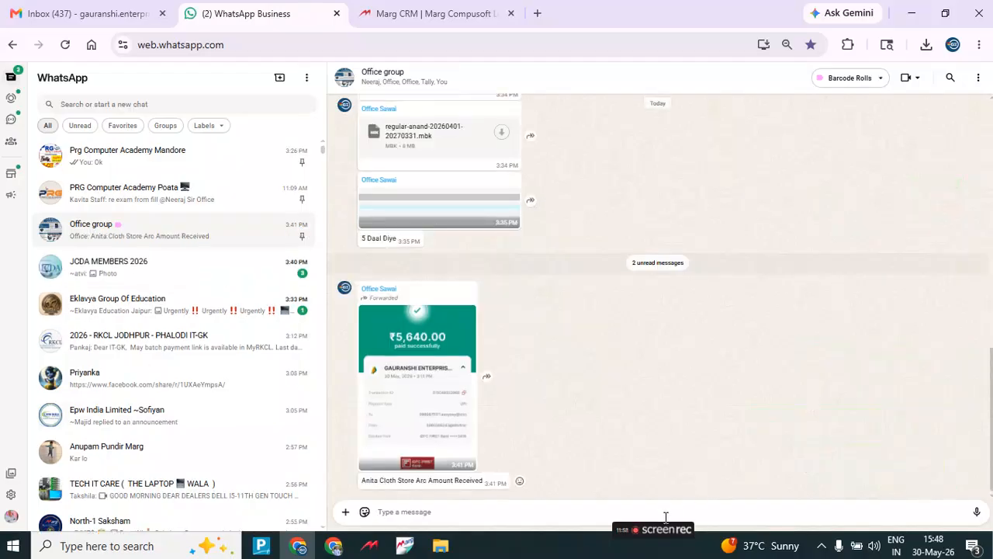